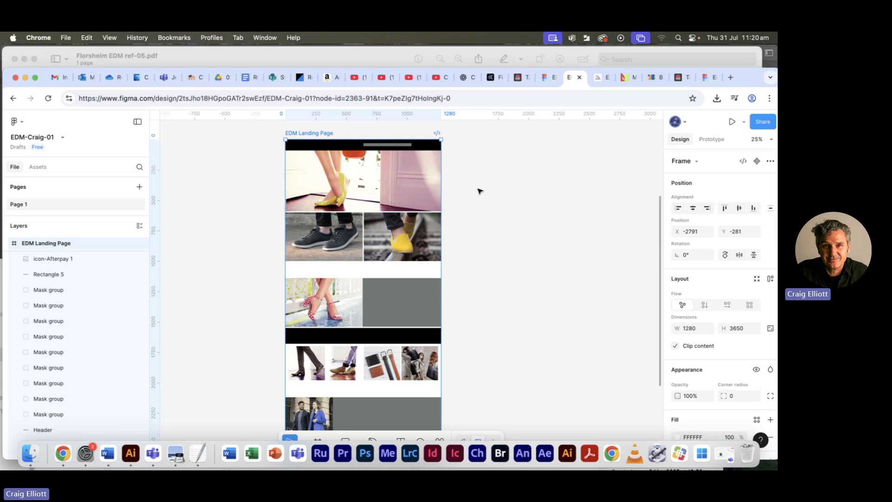
- Show the header and hero image of the EDM Landing Page frame at 50% zoom in an enlarged browser window
{"action": "key", "text": "super+equal"}
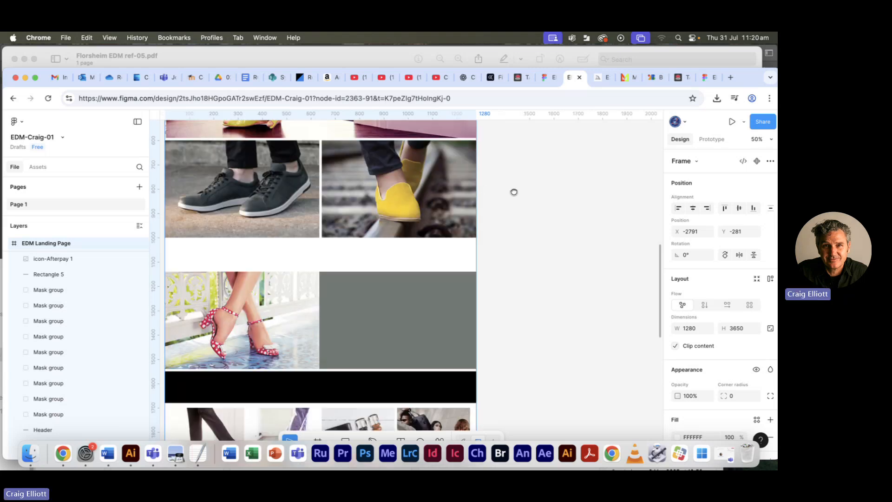
{"action": "scroll", "coordinate": [514, 191], "scroll_direction": "up", "scroll_amount": 5}
{"action": "scroll", "coordinate": [514, 191], "scroll_direction": "left", "scroll_amount": 3}
{"action": "left_click_drag", "start_coordinate": [583, 200], "coordinate": [573, 241]}
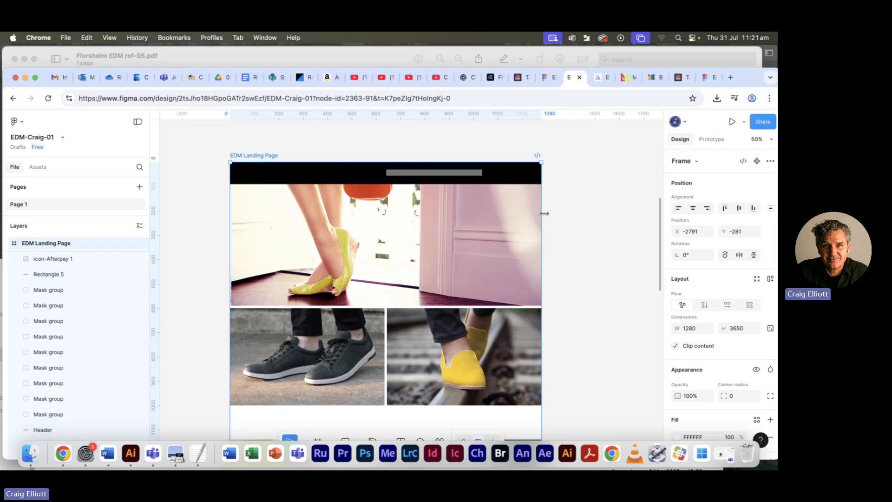
{"action": "double_click", "coordinate": [743, 73]}
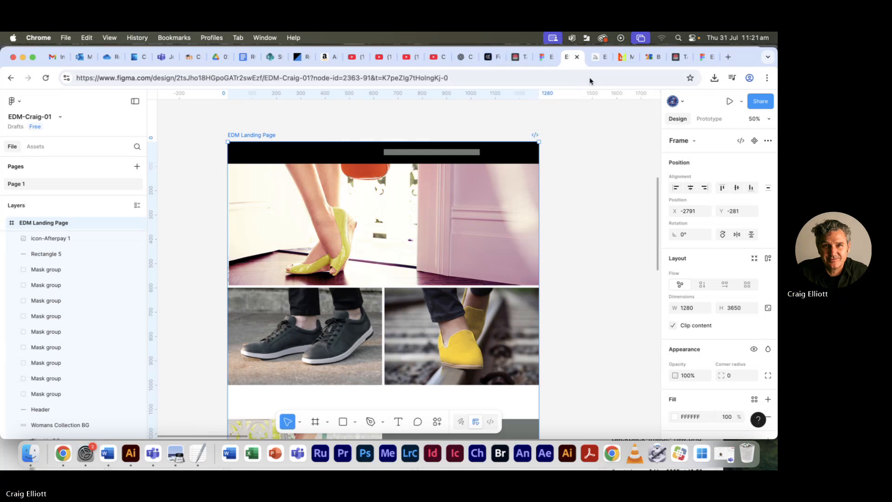
- Switch to Google Fonts and look over the list of font families
{"action": "left_click", "coordinate": [655, 60]}
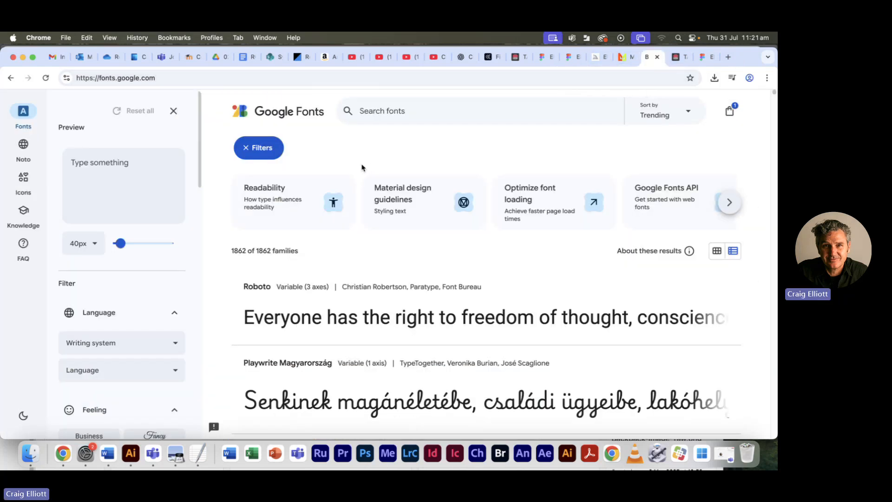
{"action": "scroll", "coordinate": [361, 166], "scroll_direction": "down", "scroll_amount": 2}
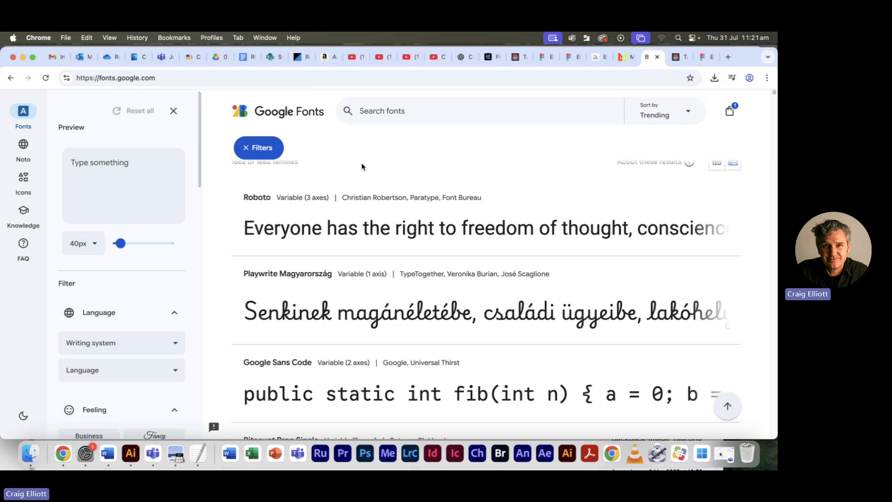
- Switch to Florsheim EDM ref-05.pdf in Preview and examine the fonts, sizes, spacing and layout specified for each section
{"action": "key", "text": "super+Tab"}
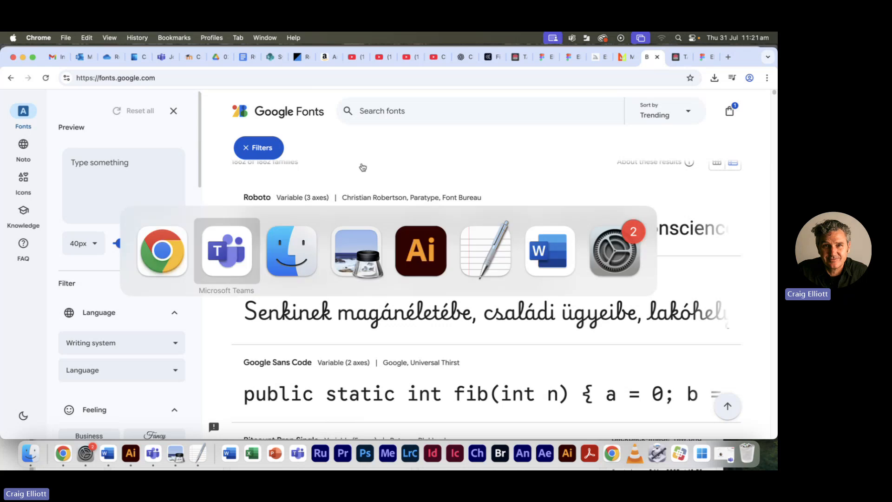
{"action": "scroll", "coordinate": [169, 146], "scroll_direction": "up", "scroll_amount": 3}
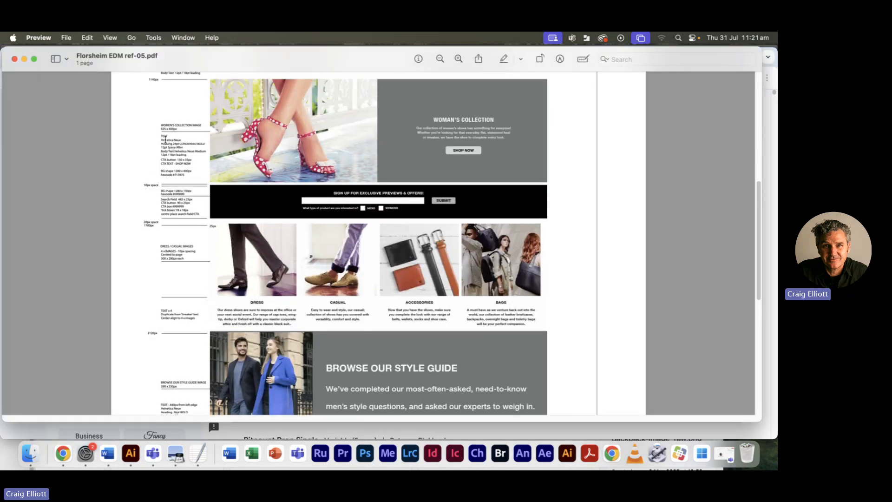
{"action": "scroll", "coordinate": [179, 158], "scroll_direction": "up", "scroll_amount": 1}
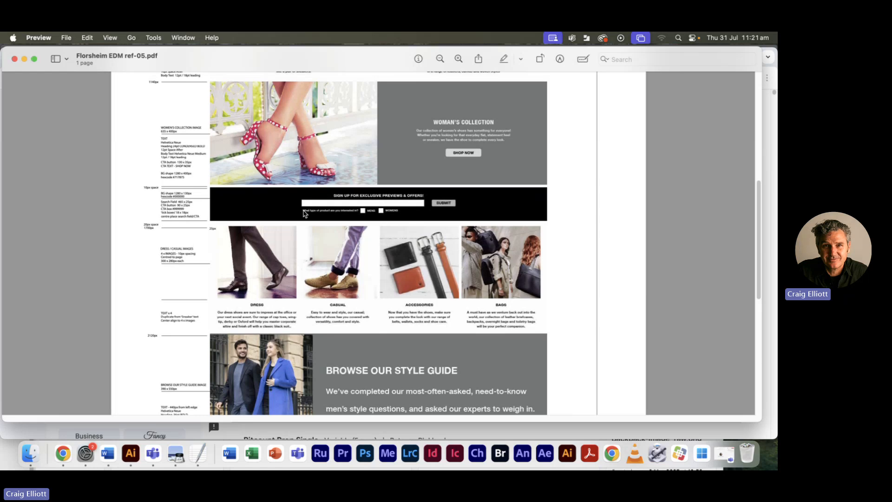
{"action": "scroll", "coordinate": [306, 212], "scroll_direction": "down", "scroll_amount": 2}
{"action": "scroll", "coordinate": [306, 212], "scroll_direction": "down", "scroll_amount": 1}
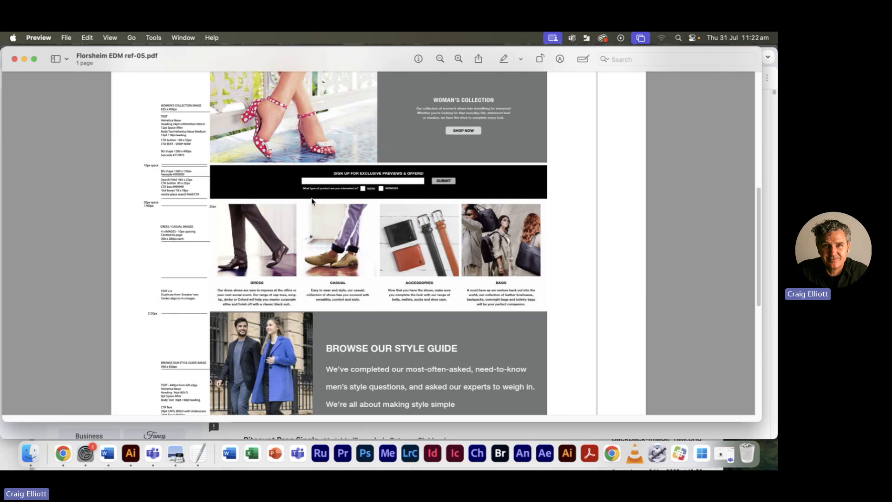
{"action": "scroll", "coordinate": [313, 203], "scroll_direction": "up", "scroll_amount": 4}
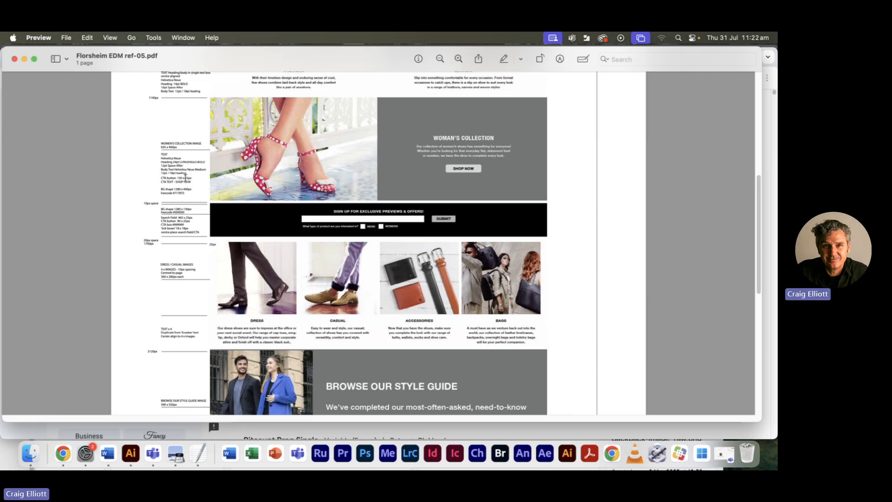
{"action": "scroll", "coordinate": [462, 163], "scroll_direction": "up", "scroll_amount": 2}
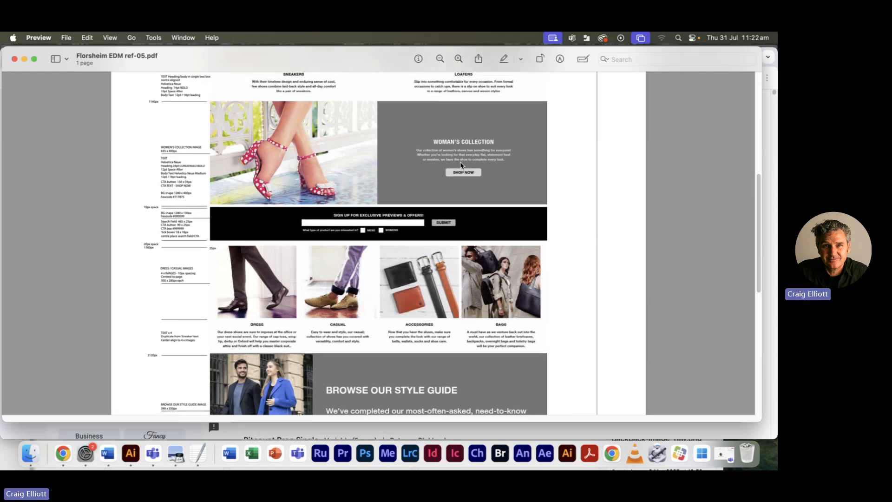
{"action": "scroll", "coordinate": [462, 165], "scroll_direction": "up", "scroll_amount": 8}
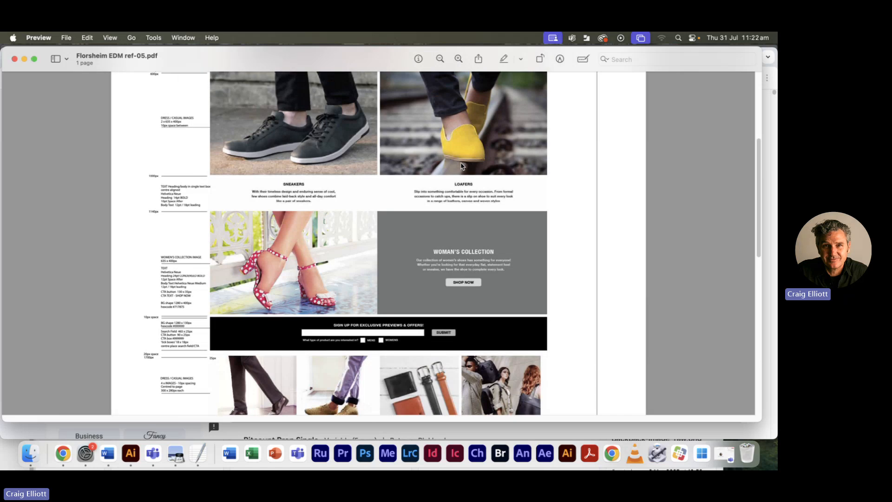
{"action": "scroll", "coordinate": [462, 168], "scroll_direction": "up", "scroll_amount": 1}
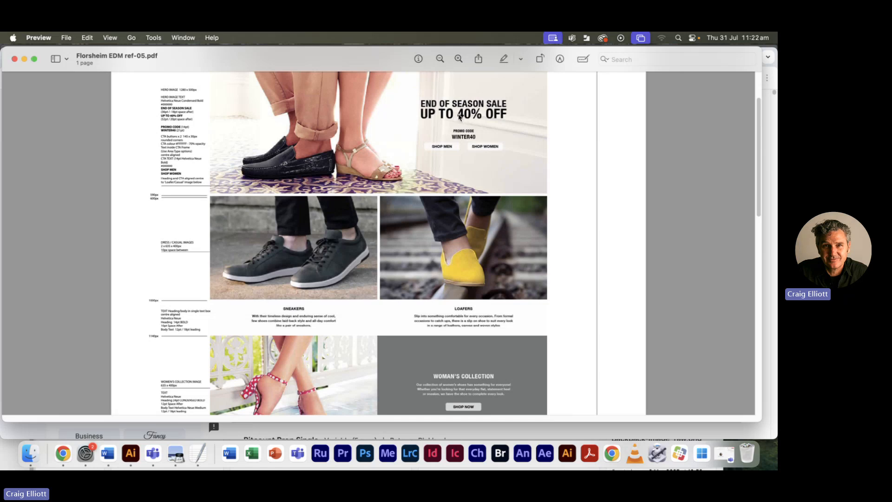
{"action": "key", "text": "super+plus"}
{"action": "scroll", "coordinate": [467, 128], "scroll_direction": "down", "scroll_amount": 15}
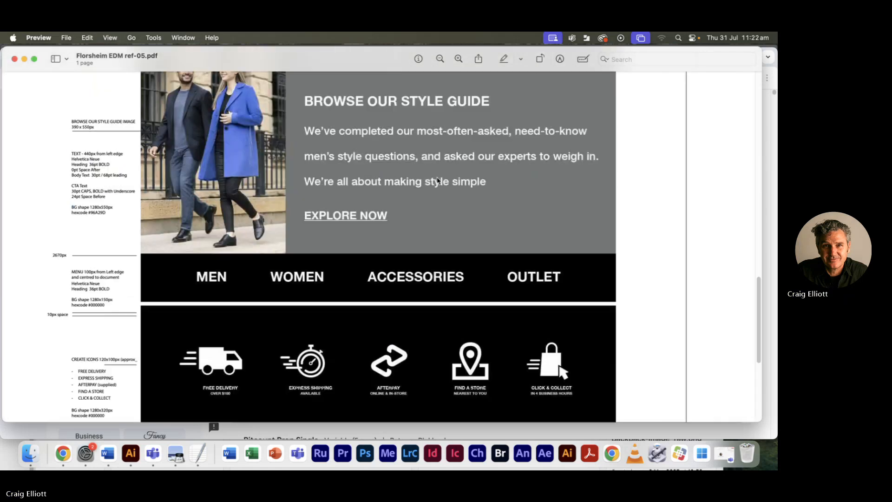
{"action": "scroll", "coordinate": [451, 173], "scroll_direction": "up", "scroll_amount": 15}
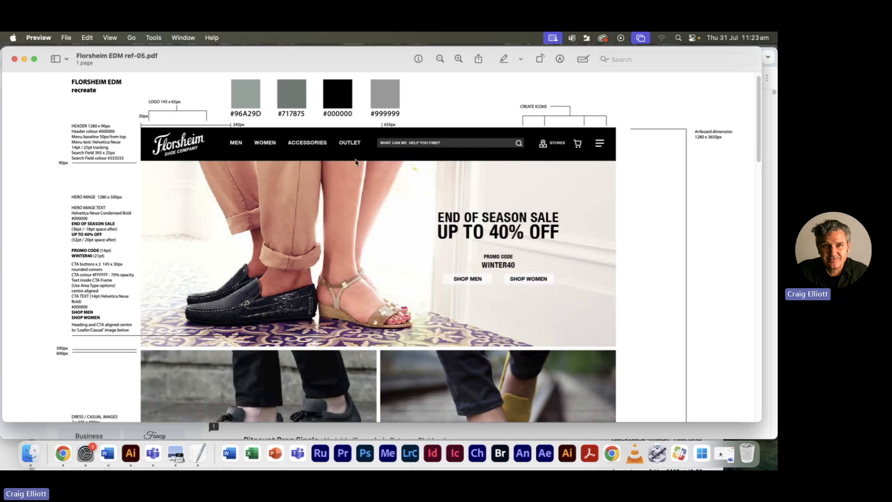
- Switch to Illustrator, show the Paragraph Styles panel and make it taller
{"action": "key", "text": "super+Tab"}
{"action": "key", "text": "super+Tab"}
{"action": "key", "text": "super+Tab"}
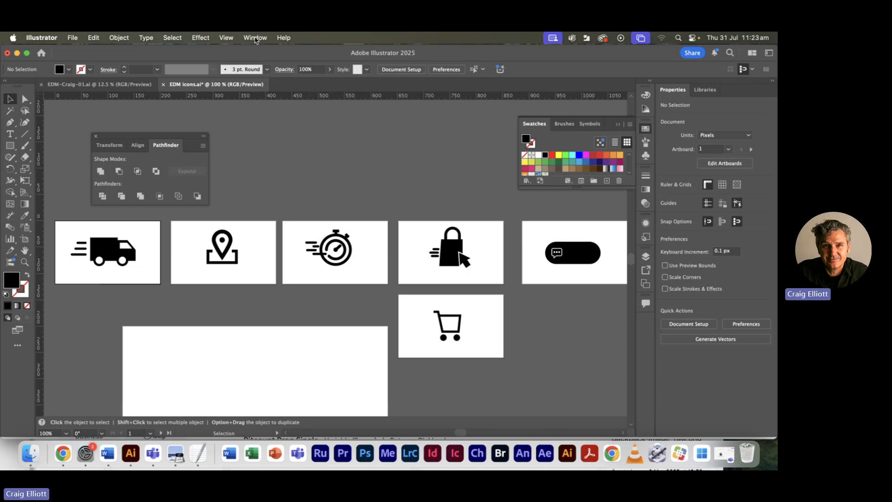
{"action": "left_click", "coordinate": [255, 39]}
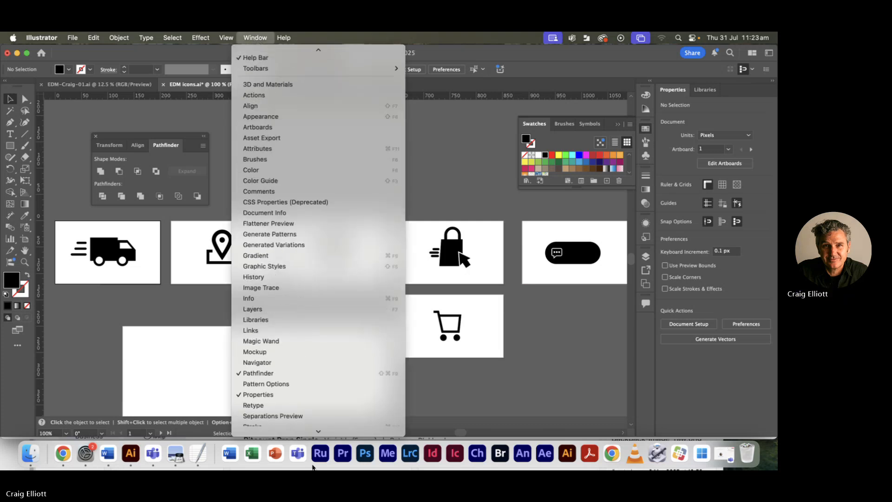
{"action": "mouse_move", "coordinate": [269, 334]}
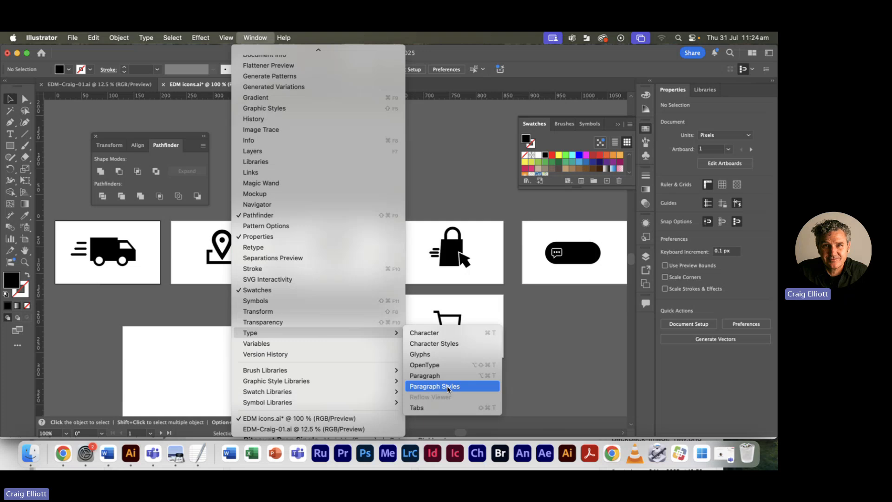
{"action": "left_click", "coordinate": [449, 389]}
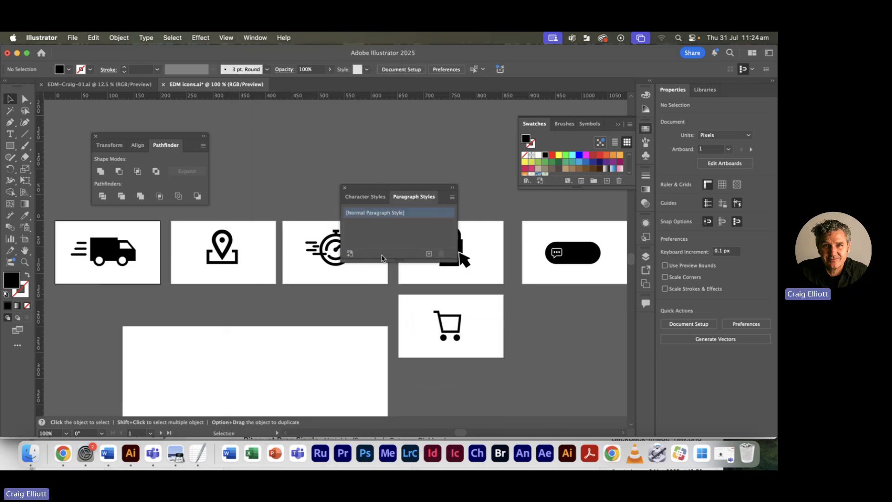
{"action": "left_click_drag", "start_coordinate": [389, 258], "coordinate": [388, 314]}
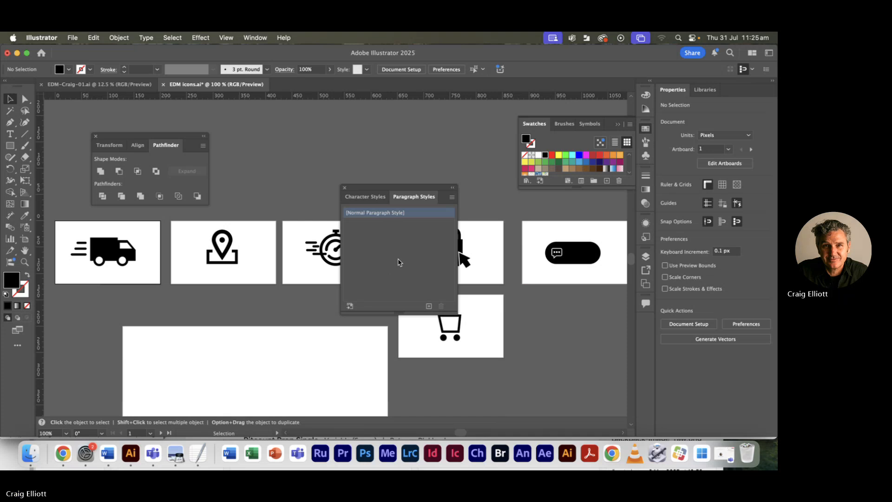
- Return to the EDM-Craig-01 file in Figma and bring the beginning of Florsheim EDM text.txt to the front in TextEdit
{"action": "key", "text": "super+Tab"}
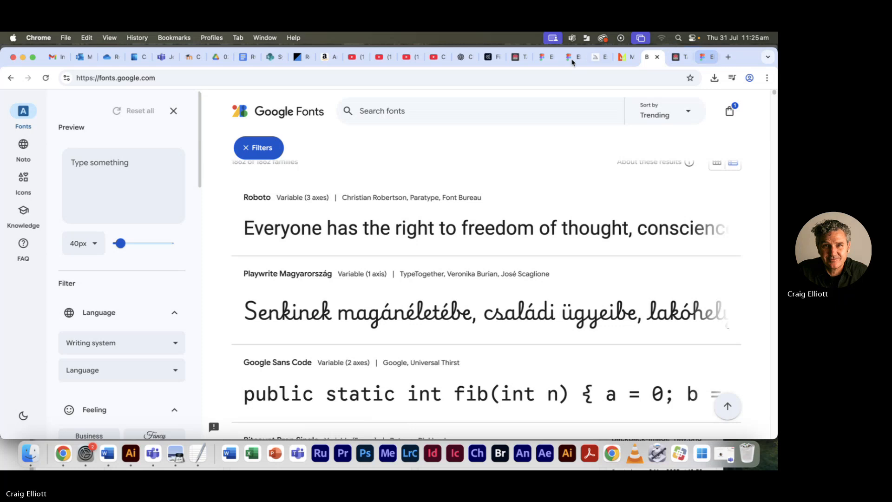
{"action": "left_click", "coordinate": [574, 59]}
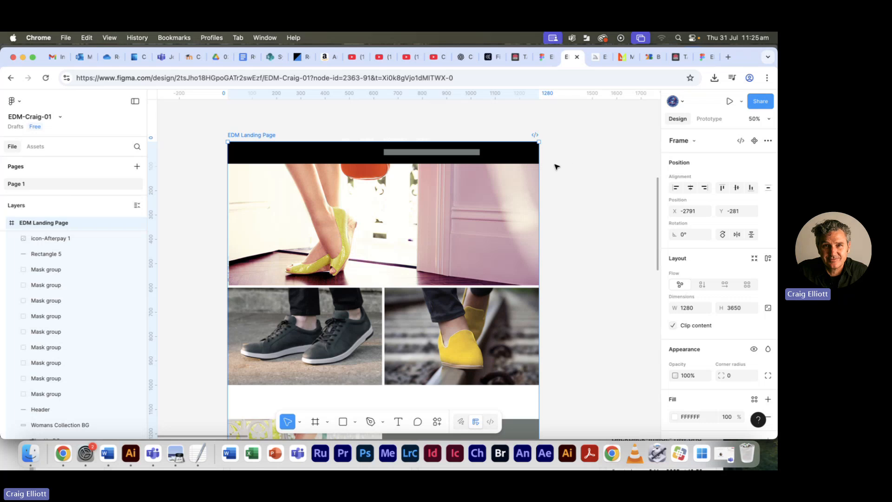
{"action": "key", "text": "super+Tab"}
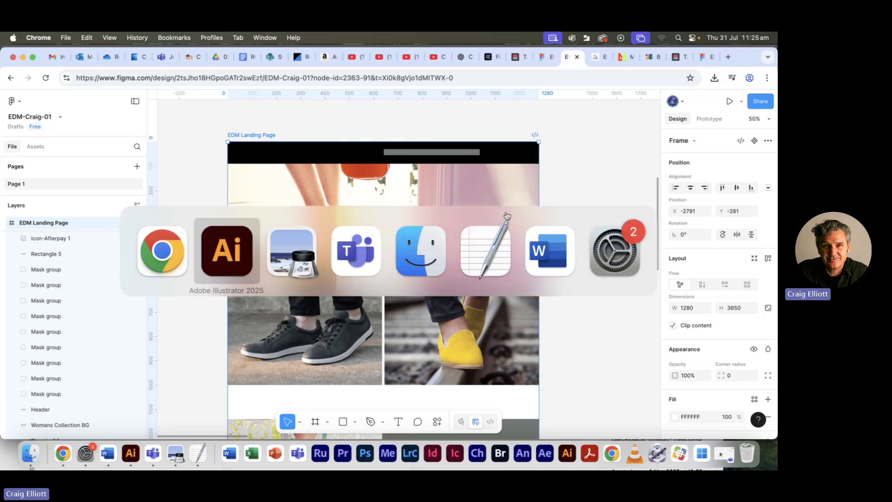
{"action": "left_click", "coordinate": [489, 245]}
{"action": "left_click_drag", "start_coordinate": [174, 88], "coordinate": [376, 88]}
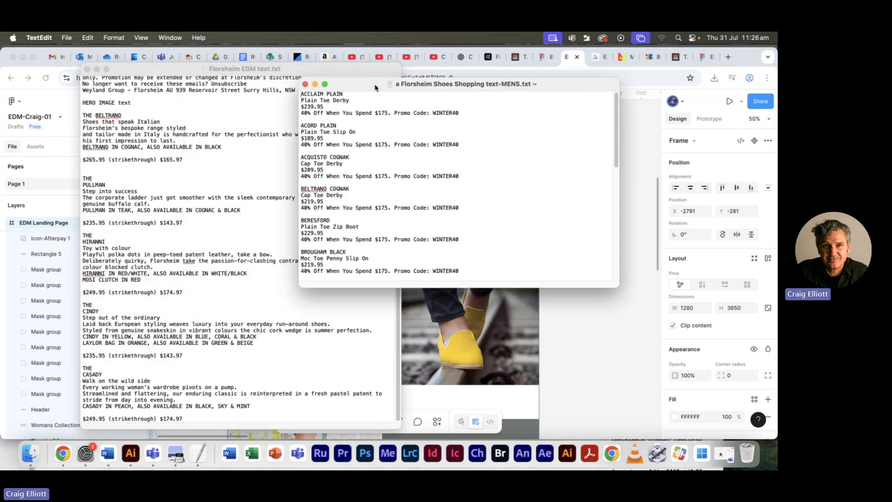
{"action": "left_click", "coordinate": [153, 132]}
{"action": "scroll", "coordinate": [157, 137], "scroll_direction": "up", "scroll_amount": 10}
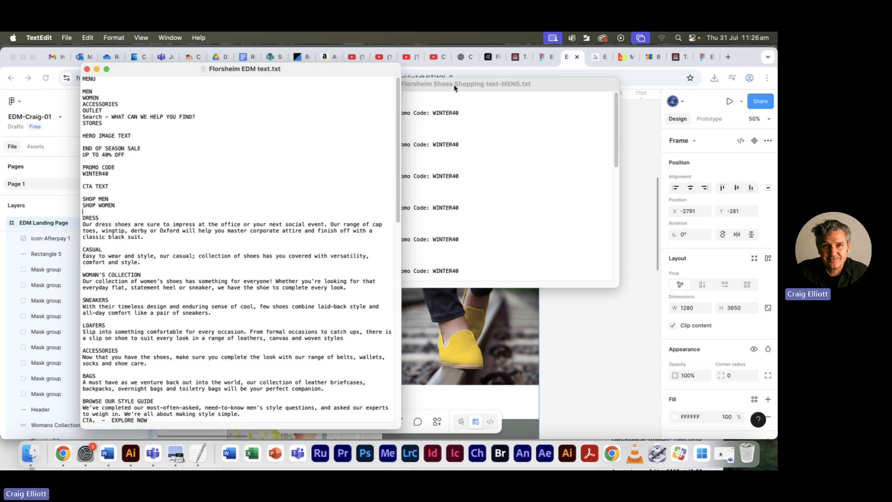
{"action": "left_click_drag", "start_coordinate": [454, 87], "coordinate": [535, 237]}
{"action": "left_click", "coordinate": [385, 233]}
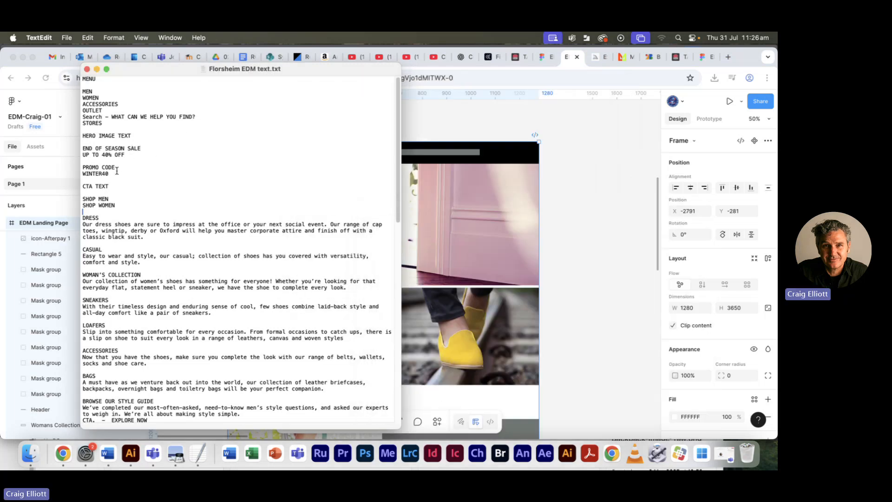
- Select the hero image text from END OF SEASON SALE to WINTER40 and switch back to the Figma file
{"action": "left_click_drag", "start_coordinate": [117, 171], "coordinate": [77, 148]}
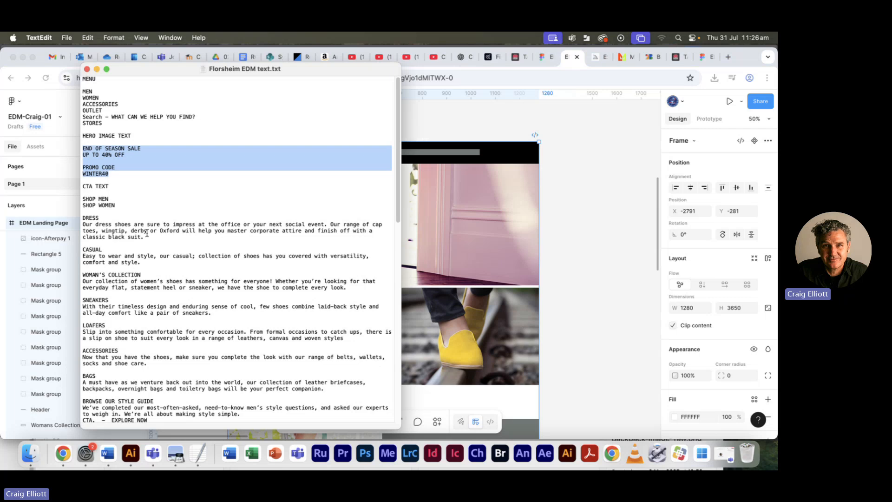
{"action": "left_click_drag", "start_coordinate": [121, 177], "coordinate": [75, 153]}
{"action": "key", "text": "super+c"}
{"action": "key", "text": "super+Tab"}
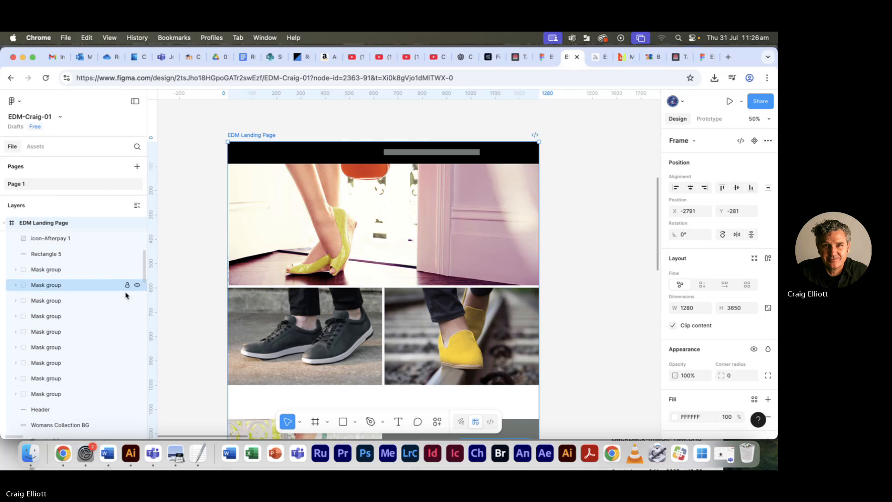
{"action": "left_click", "coordinate": [188, 279]}
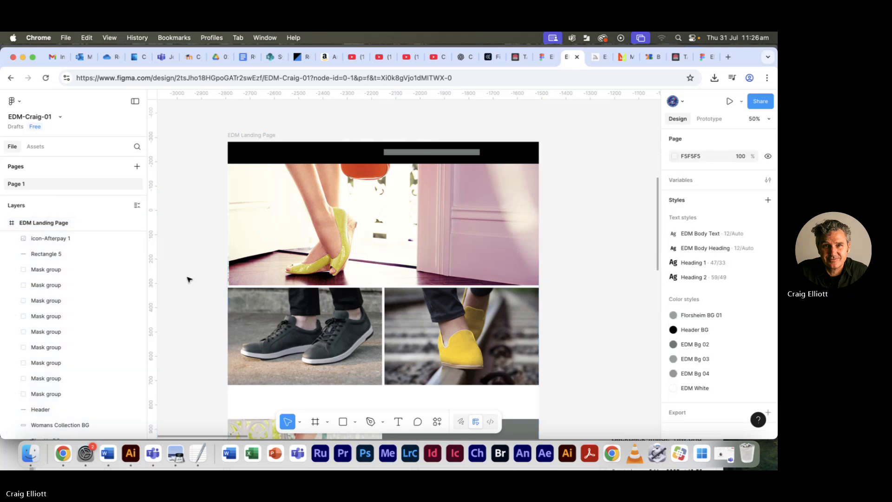
{"action": "left_click", "coordinate": [401, 421]}
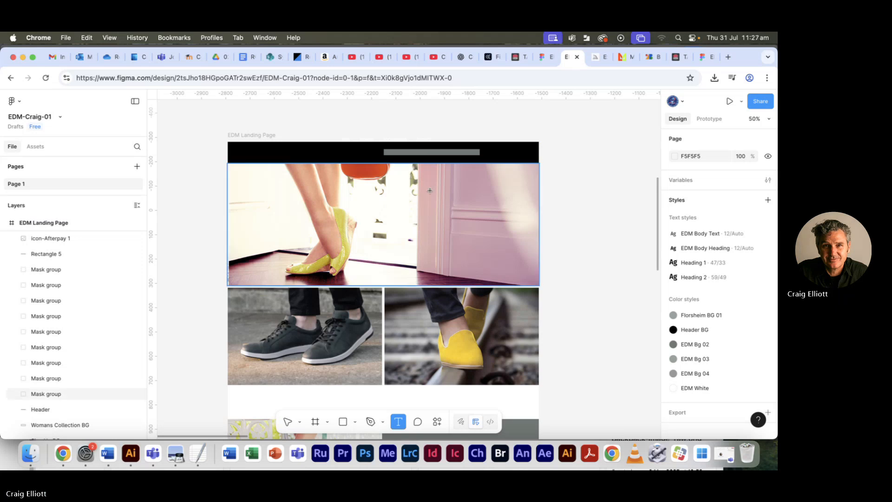
{"action": "left_click_drag", "start_coordinate": [407, 176], "coordinate": [510, 249]}
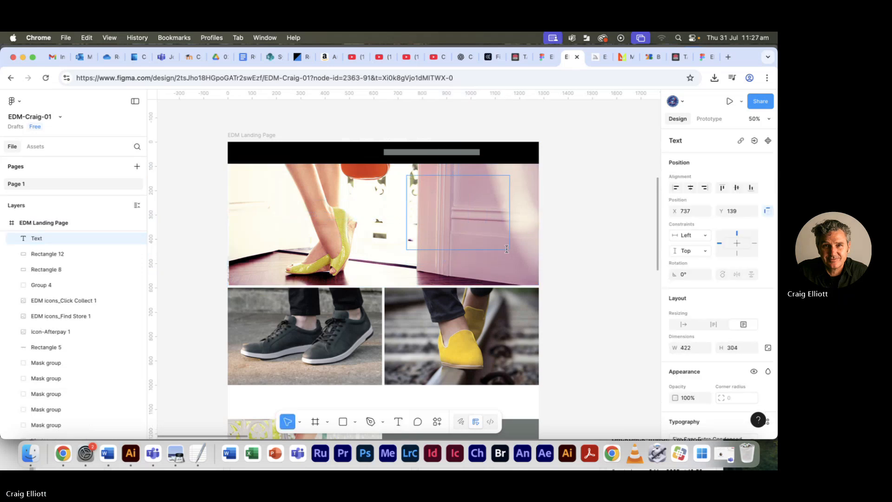
{"action": "left_click", "coordinate": [676, 188]}
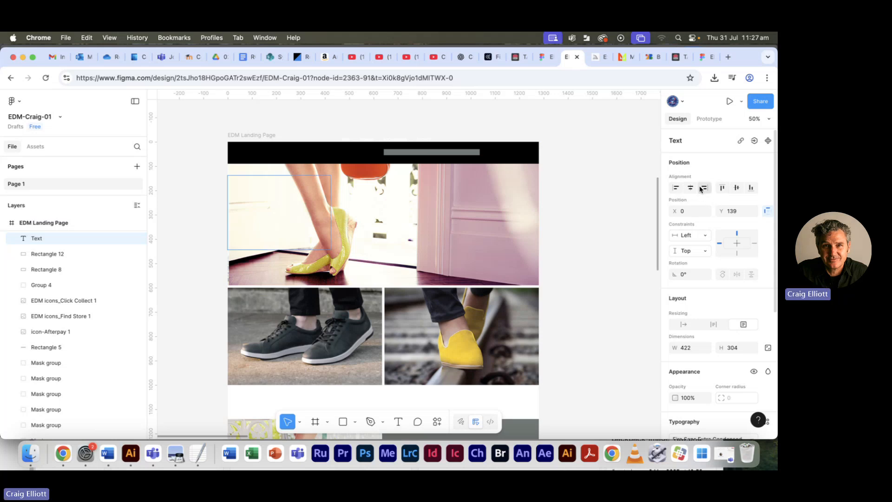
{"action": "left_click", "coordinate": [722, 187]}
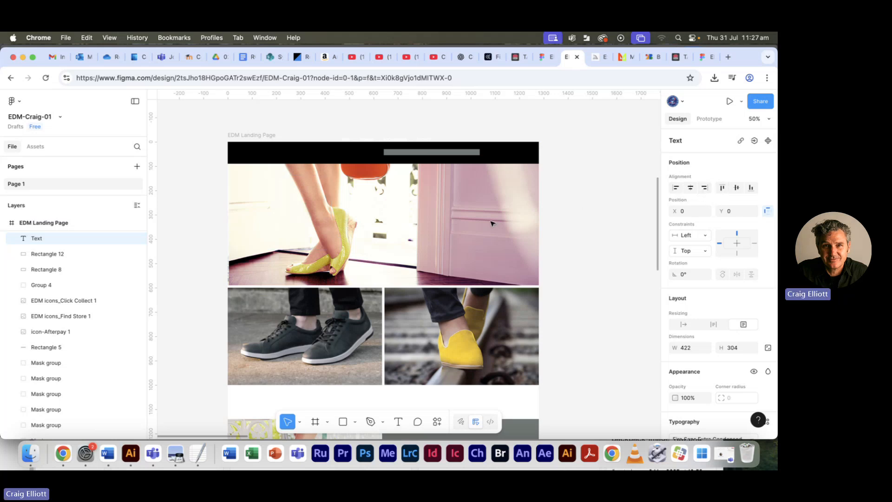
{"action": "key", "text": "Delete"}
- Create a text box about 384 × 264 over the pink door in the hero image and paste the copied sale text into it
{"action": "scroll", "coordinate": [104, 310], "scroll_direction": "up", "scroll_amount": 3}
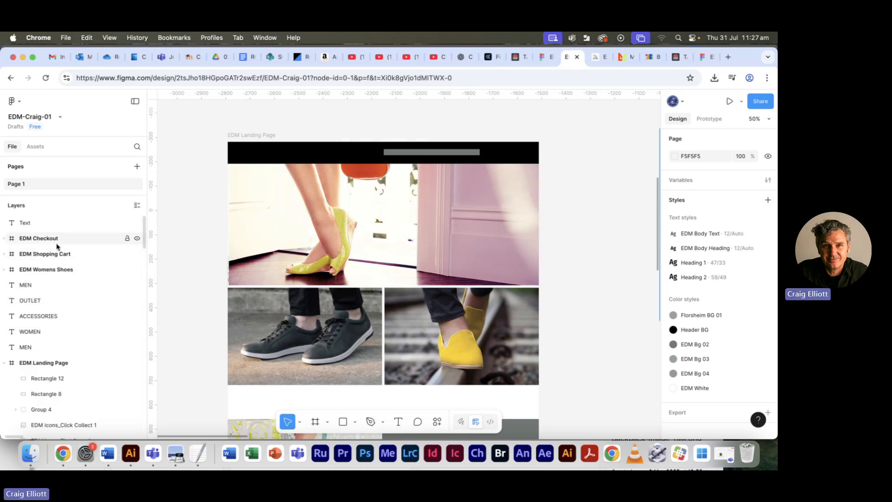
{"action": "left_click", "coordinate": [24, 223]}
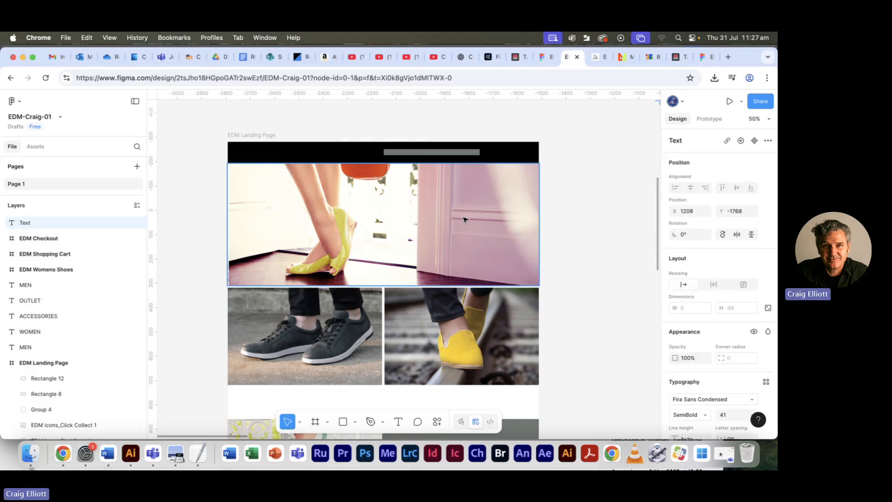
{"action": "double_click", "coordinate": [24, 223]}
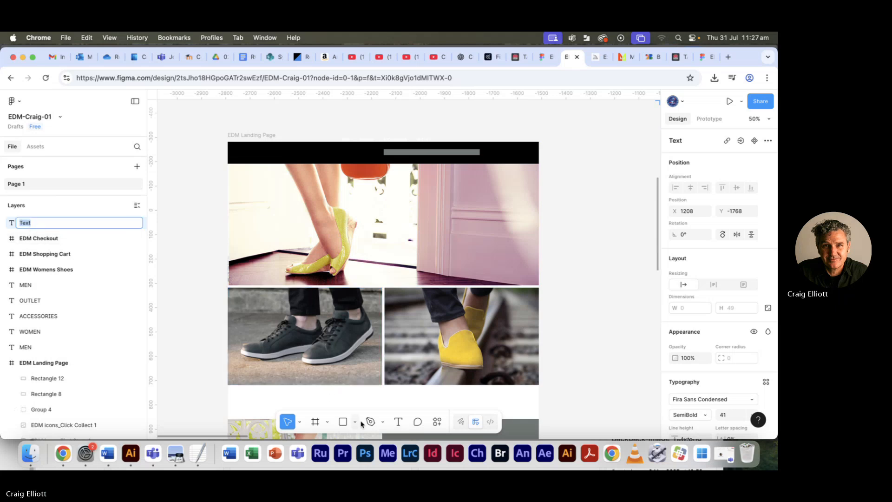
{"action": "left_click", "coordinate": [398, 421]}
{"action": "left_click_drag", "start_coordinate": [423, 192], "coordinate": [518, 257]}
{"action": "key", "text": "super+v"}
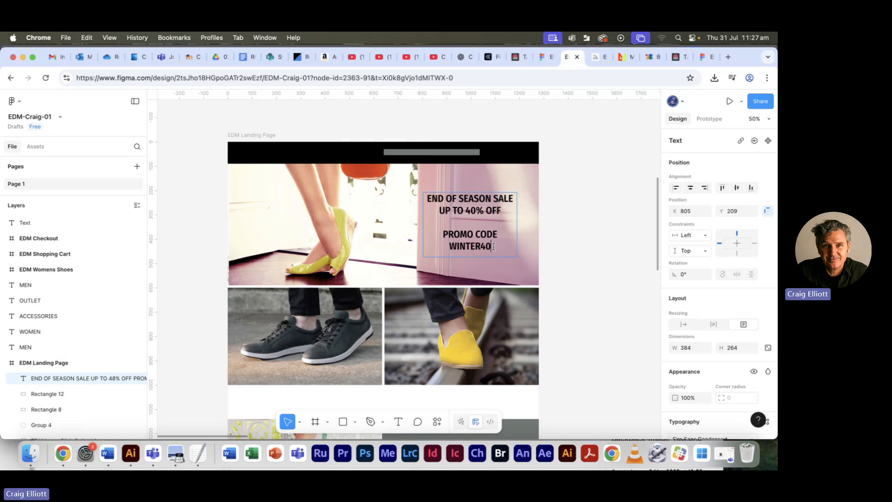
- Left-align all lines of the hero sale text within its text box
{"action": "left_click_drag", "start_coordinate": [491, 247], "coordinate": [417, 199]}
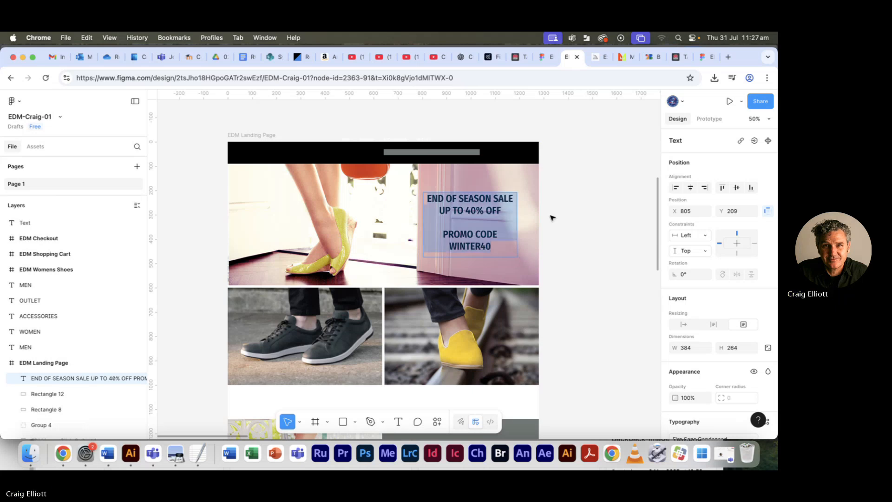
{"action": "left_click", "coordinate": [675, 188]}
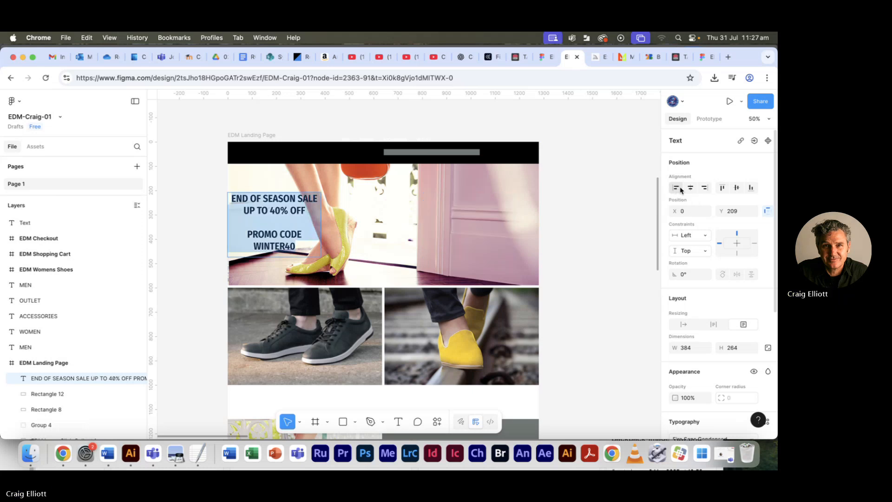
{"action": "key", "text": "super+z"}
{"action": "scroll", "coordinate": [703, 263], "scroll_direction": "down", "scroll_amount": 5}
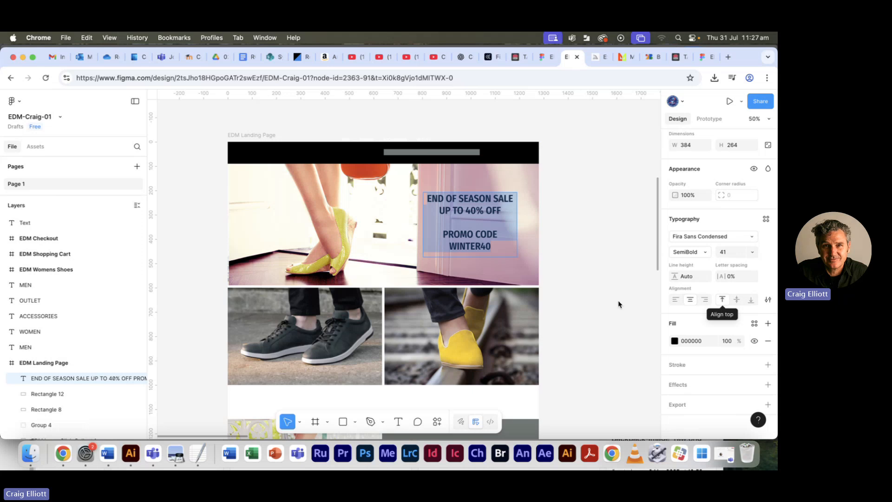
{"action": "left_click", "coordinate": [677, 301]}
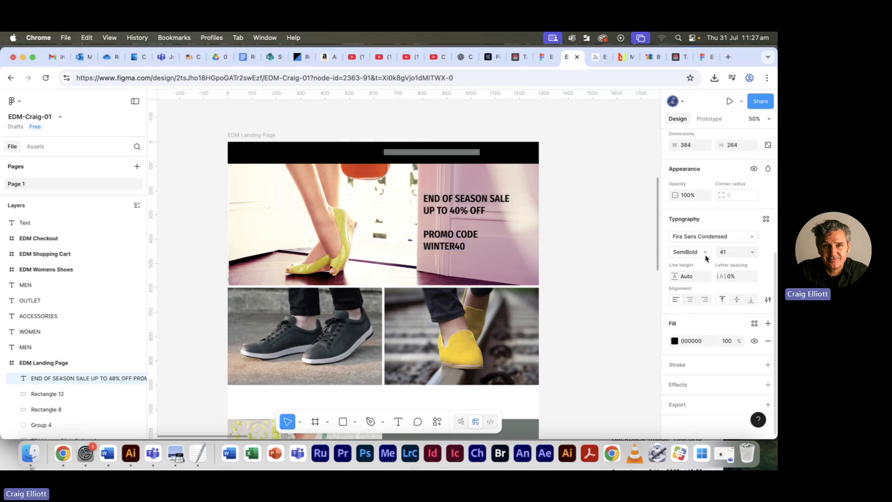
{"action": "left_click", "coordinate": [754, 238]}
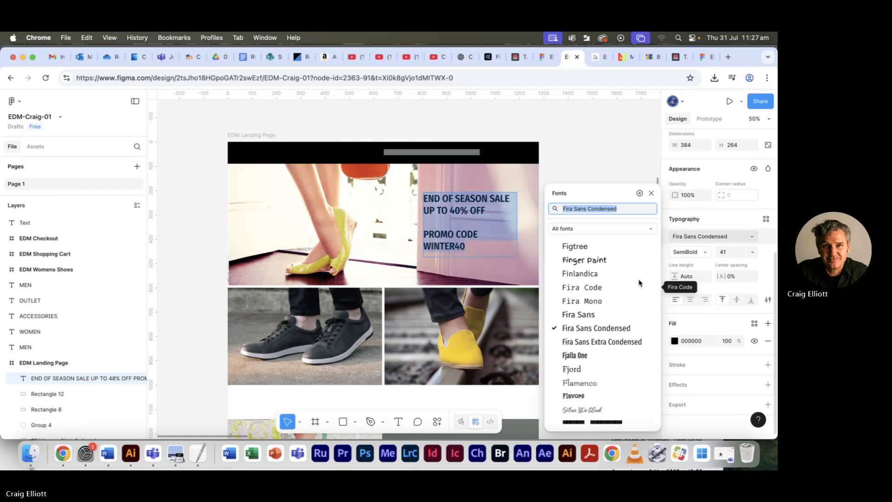
{"action": "scroll", "coordinate": [613, 288], "scroll_direction": "up", "scroll_amount": 8}
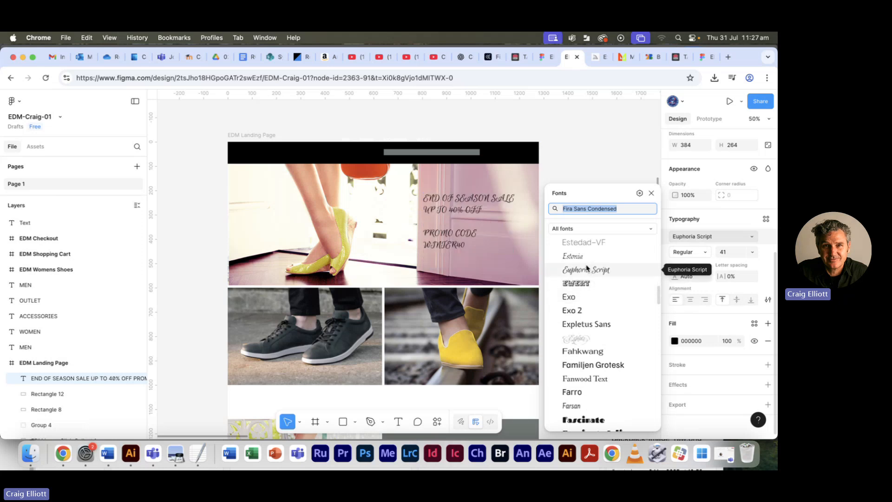
{"action": "left_click", "coordinate": [595, 210]}
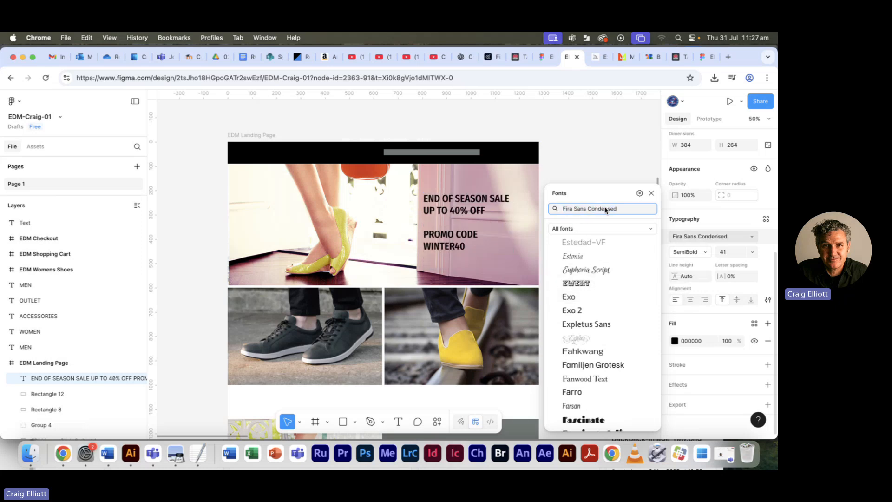
{"action": "left_click_drag", "start_coordinate": [614, 210], "coordinate": [554, 209]}
{"action": "left_click_drag", "start_coordinate": [628, 207], "coordinate": [556, 206]}
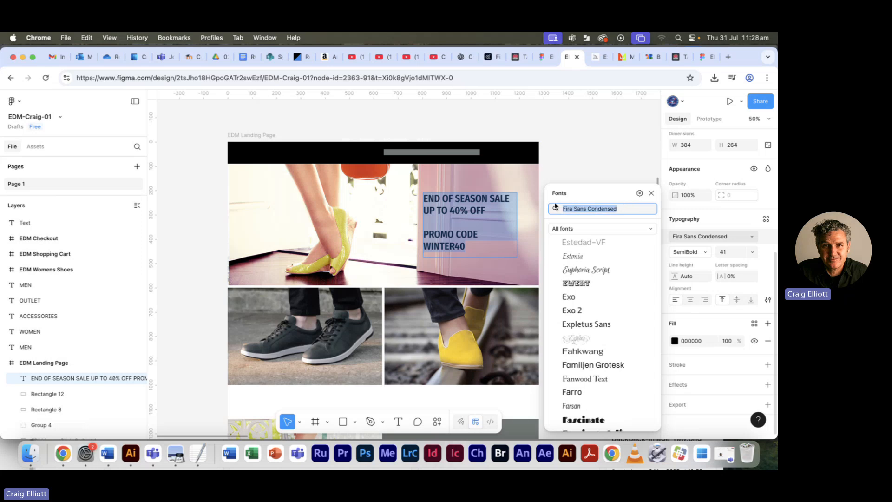
{"action": "left_click", "coordinate": [640, 213]}
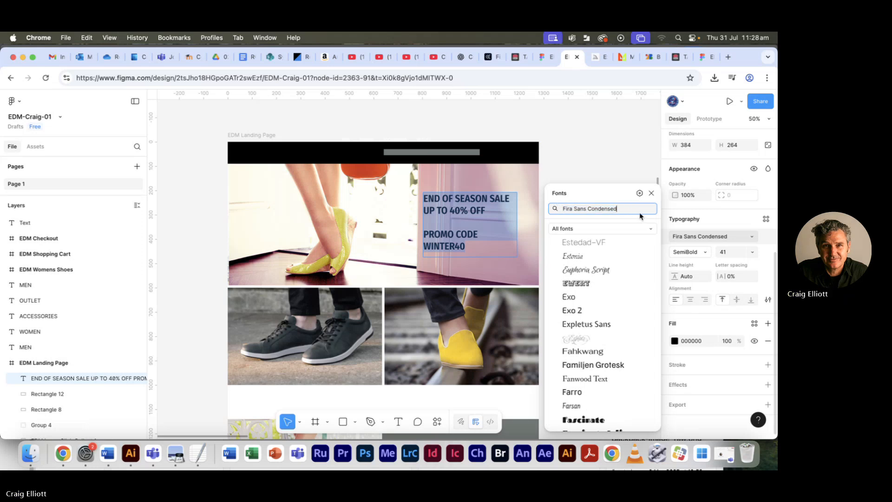
- Remove the blank line above PROMO CODE and centre-align all lines of the hero sale text
{"action": "left_click", "coordinate": [492, 246]}
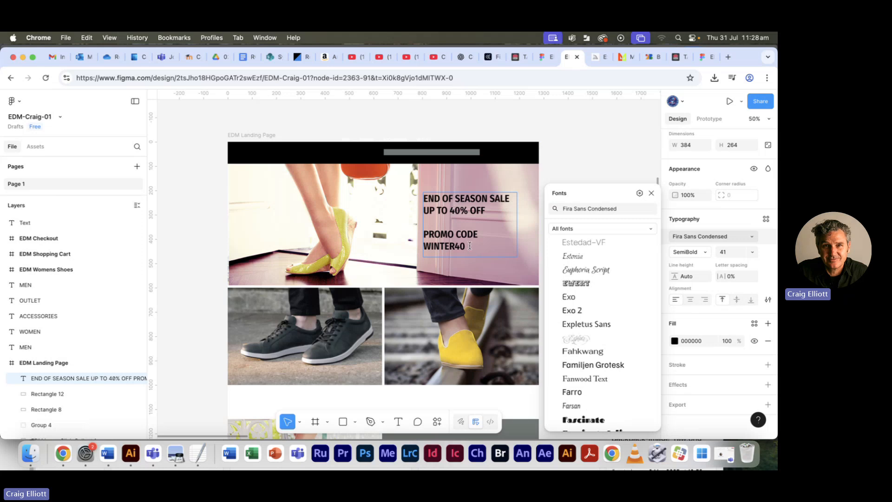
{"action": "left_click", "coordinate": [442, 220]}
{"action": "key", "text": "BackSpace"}
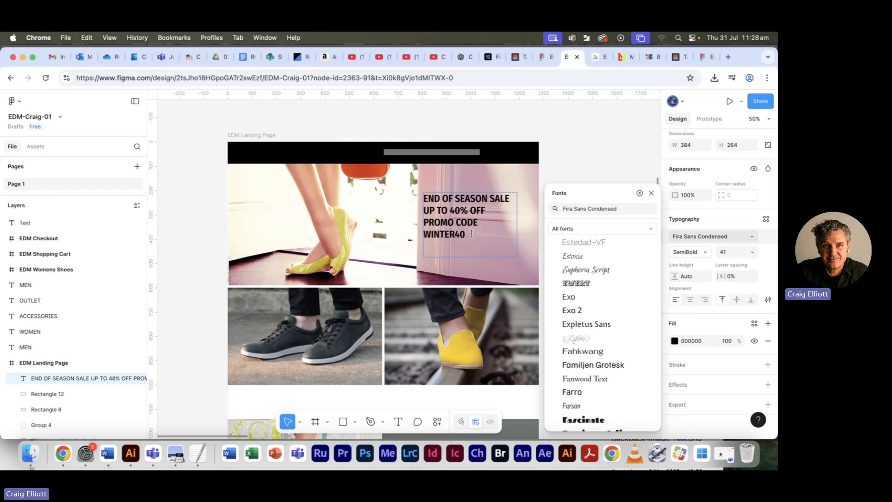
{"action": "left_click_drag", "start_coordinate": [472, 235], "coordinate": [411, 199]}
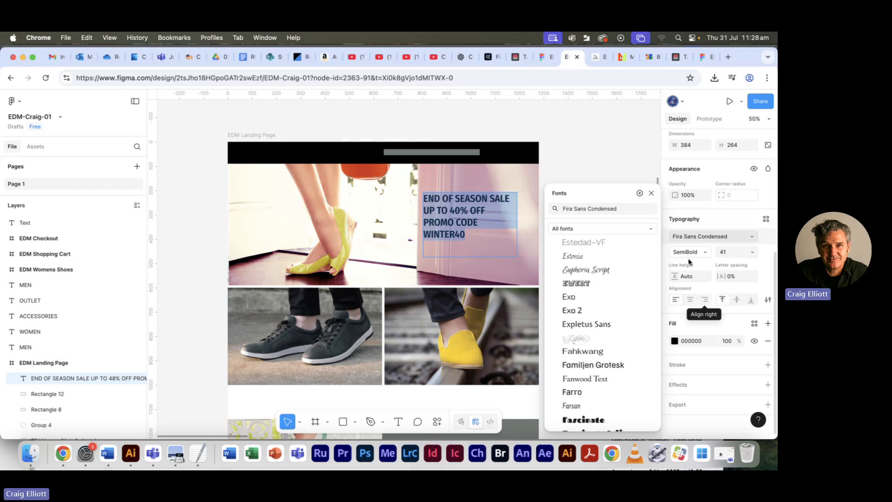
{"action": "left_click", "coordinate": [648, 256]}
{"action": "left_click", "coordinate": [651, 193]}
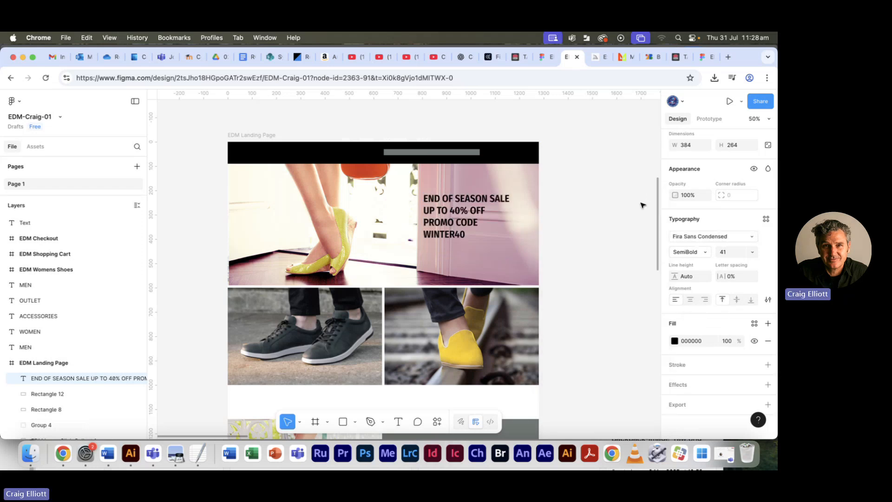
{"action": "left_click", "coordinate": [690, 299]}
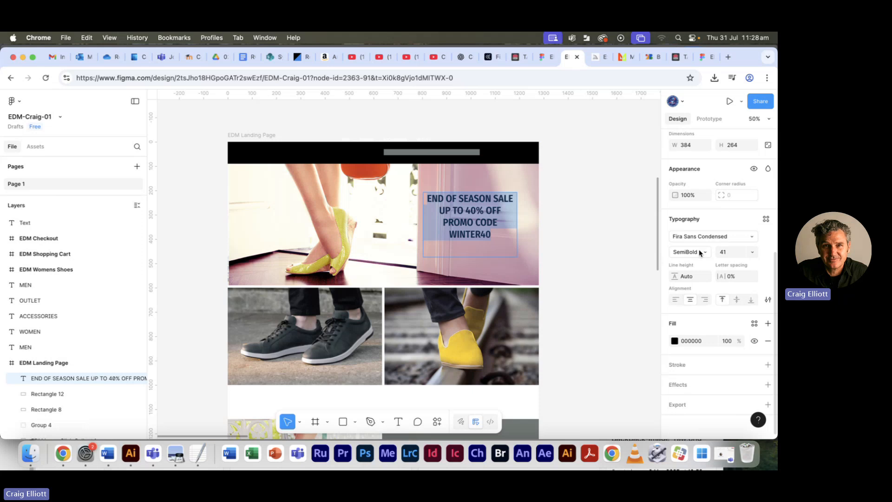
- Check the hero text sizes in Florsheim EDM ref-05.pdf in Preview, return to Figma and set END OF SEASON SALE to size 36
{"action": "key", "text": "super+Tab"}
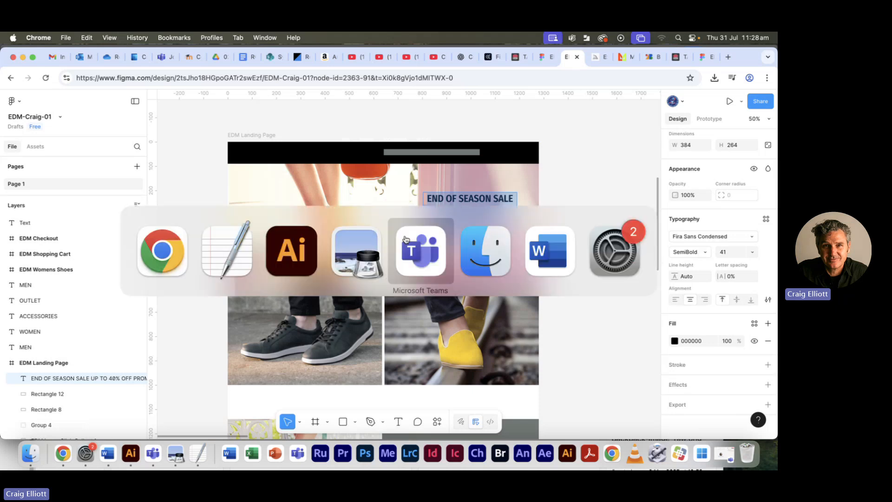
{"action": "left_click", "coordinate": [346, 250]}
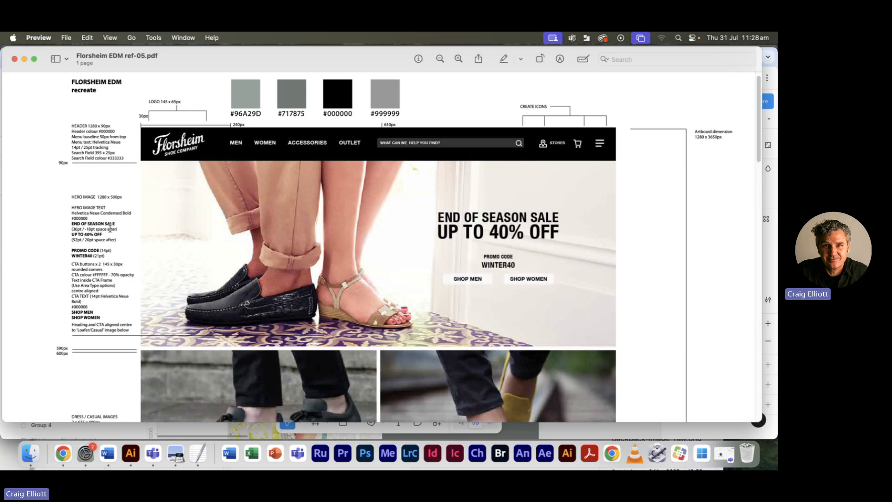
{"action": "key", "text": "super+Tab"}
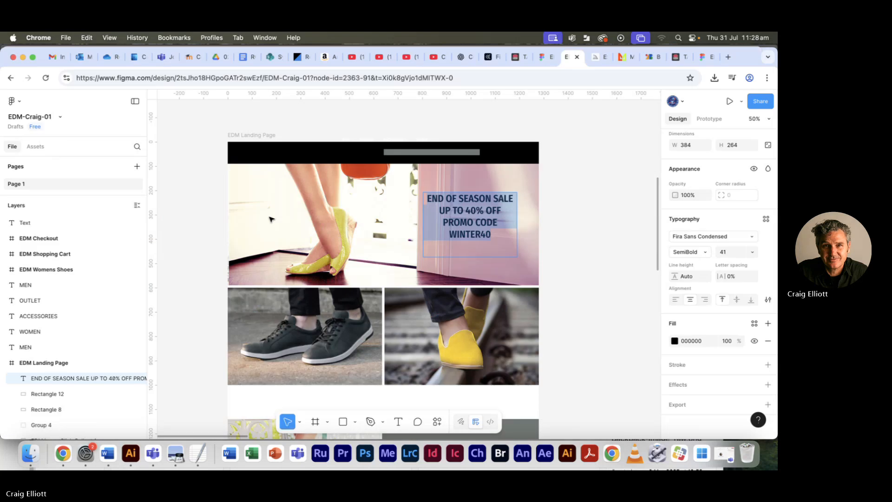
{"action": "triple_click", "coordinate": [450, 203]}
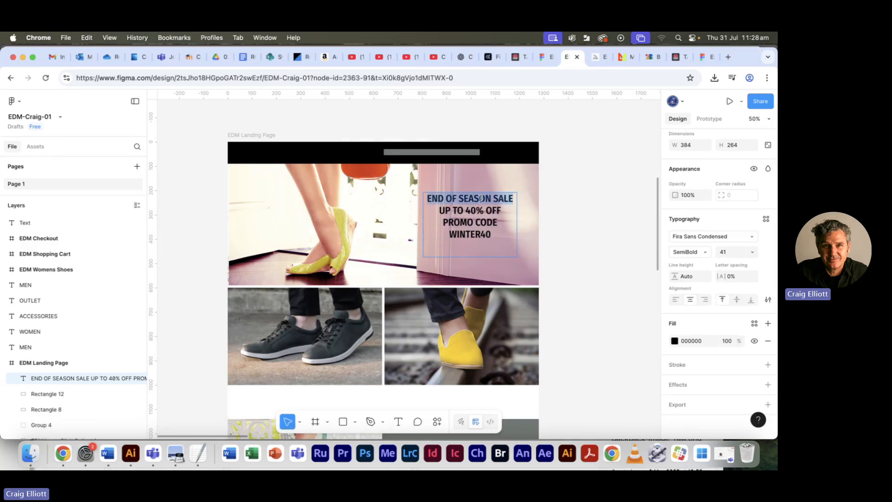
{"action": "left_click", "coordinate": [749, 254]}
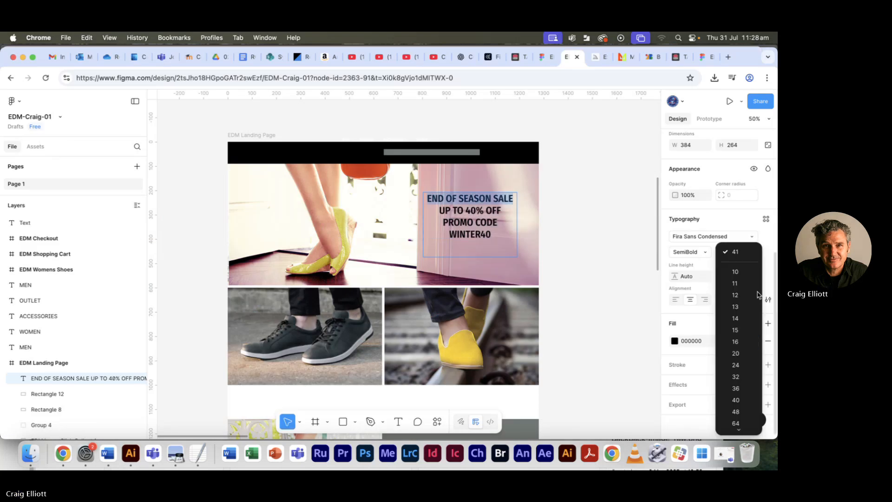
{"action": "left_click", "coordinate": [744, 388]}
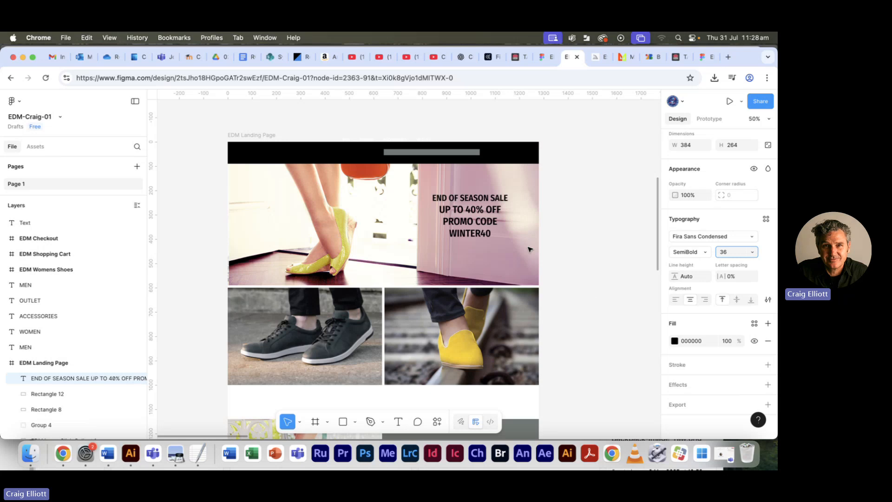
- Check the reference PDF in Preview again, return to Figma and set the UP TO 40% OFF line to size 52
{"action": "triple_click", "coordinate": [467, 209]}
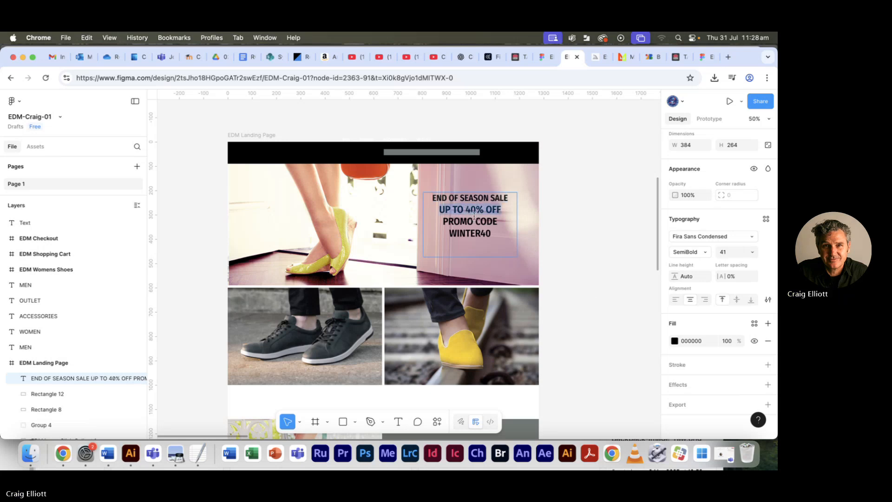
{"action": "key", "text": "super+Tab"}
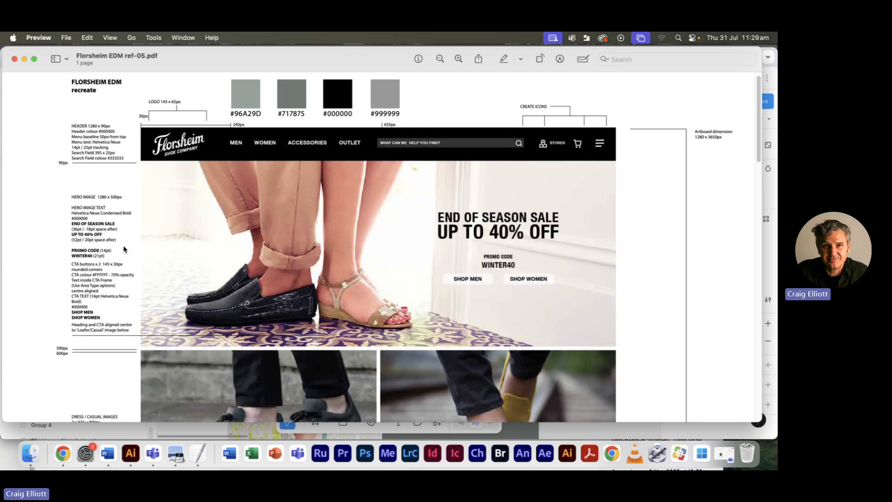
{"action": "key", "text": "super+Tab"}
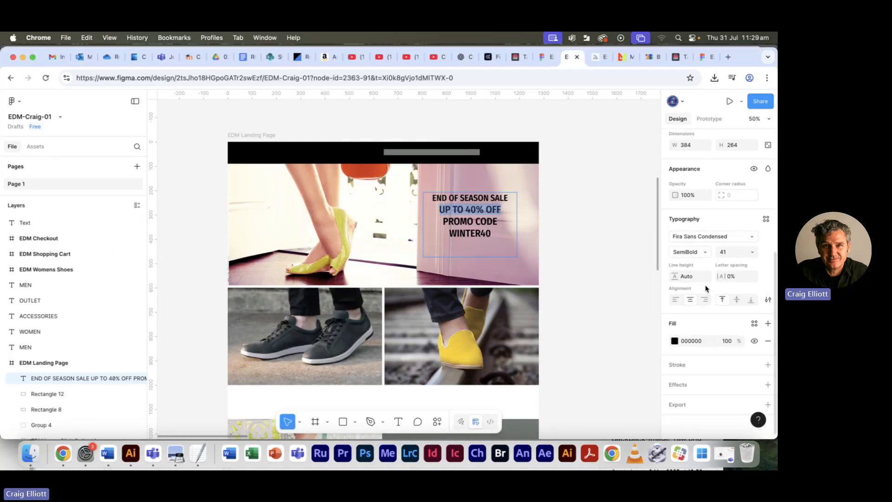
{"action": "left_click", "coordinate": [715, 253]}
{"action": "type", "text": "52"}
{"action": "key", "text": "Tab"}
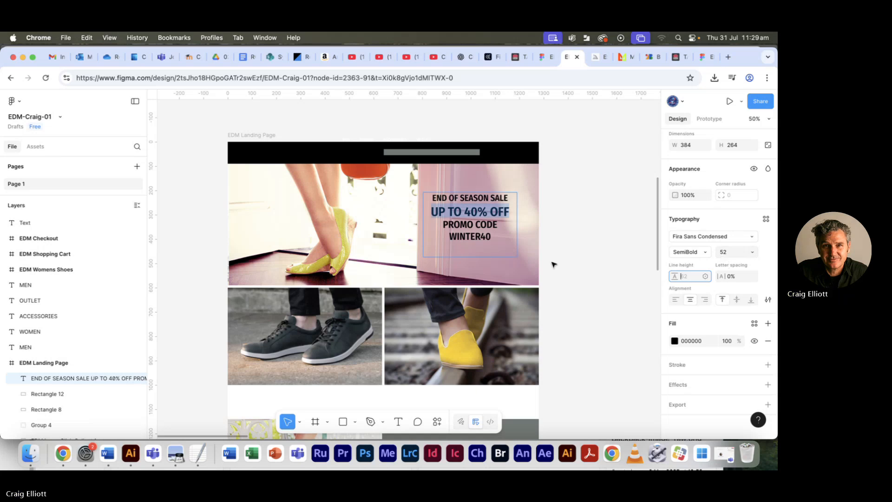
{"action": "left_click", "coordinate": [479, 200]}
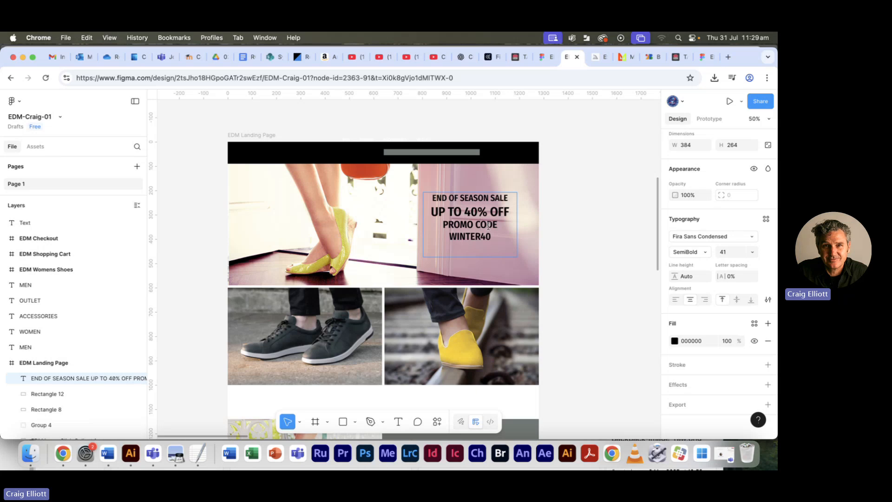
- Reduce the line height of UP TO 40% OFF to 43 to tighten it under the first line
{"action": "triple_click", "coordinate": [468, 211]}
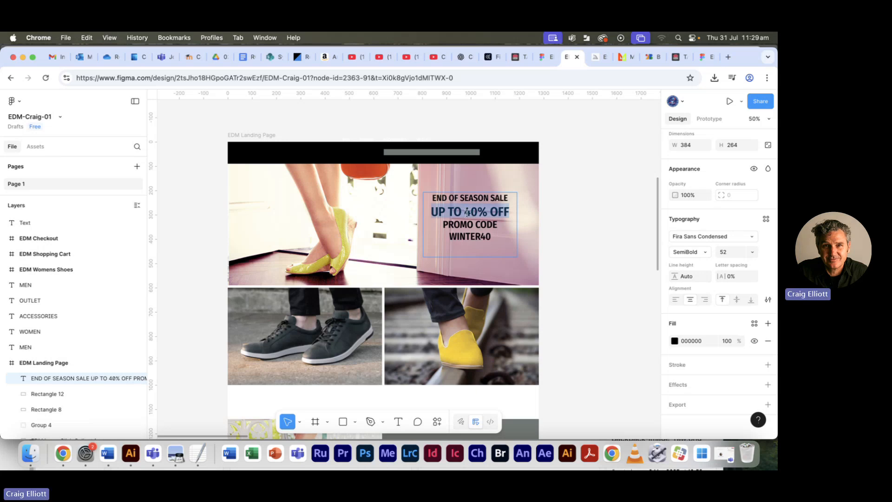
{"action": "left_click", "coordinate": [688, 278]}
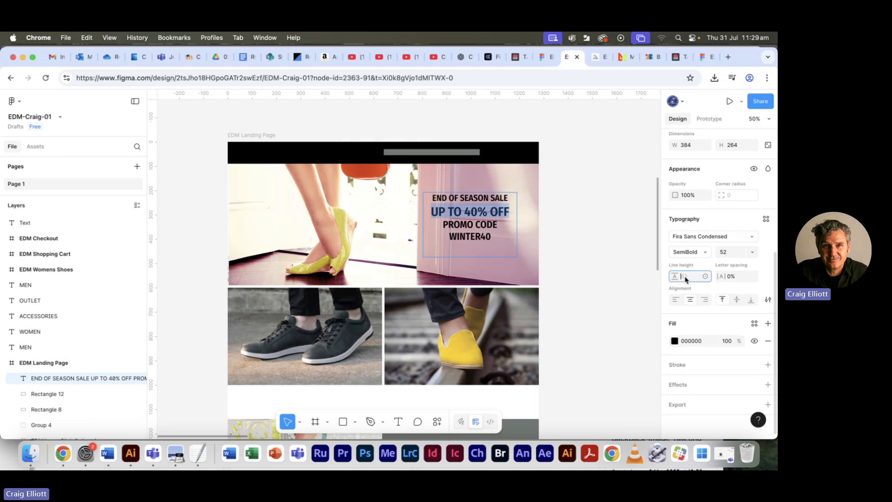
{"action": "key", "text": "Down"}
{"action": "key", "text": "Down"}
{"action": "key", "text": "Down"}
{"action": "key", "text": "Down"}
{"action": "key", "text": "Down"}
{"action": "key", "text": "Down"}
{"action": "key", "text": "Down"}
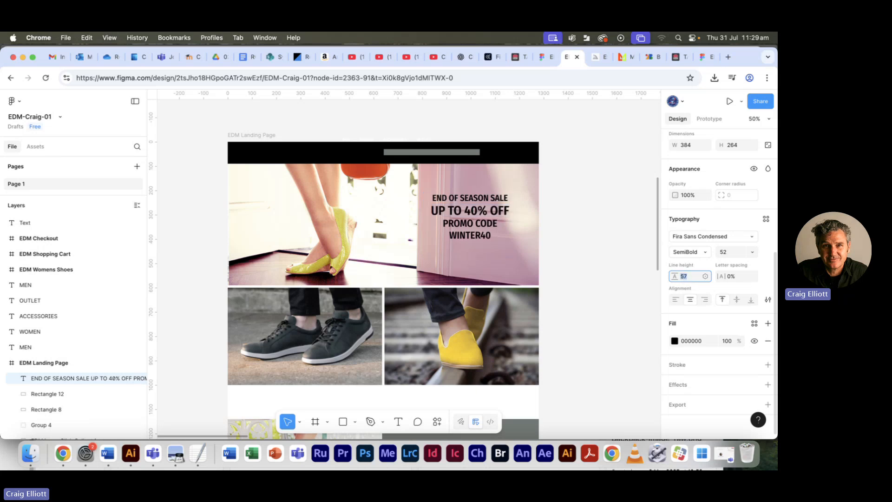
{"action": "key", "text": "Down"}
{"action": "key", "text": "Down"}
{"action": "key", "text": "Down"}
{"action": "key", "text": "Down"}
{"action": "key", "text": "Down"}
{"action": "key", "text": "Down"}
{"action": "key", "text": "Down"}
{"action": "key", "text": "Down"}
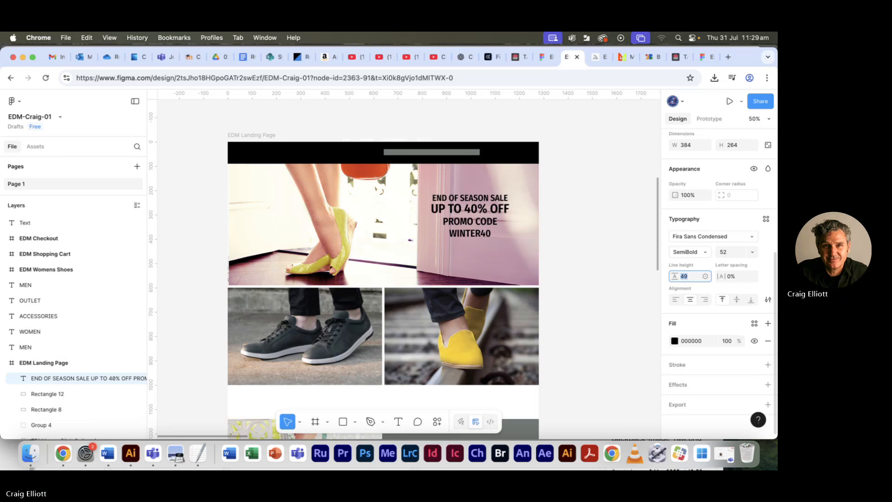
{"action": "key", "text": "Down"}
{"action": "key", "text": "Down"}
{"action": "key", "text": "Down"}
{"action": "key", "text": "Down"}
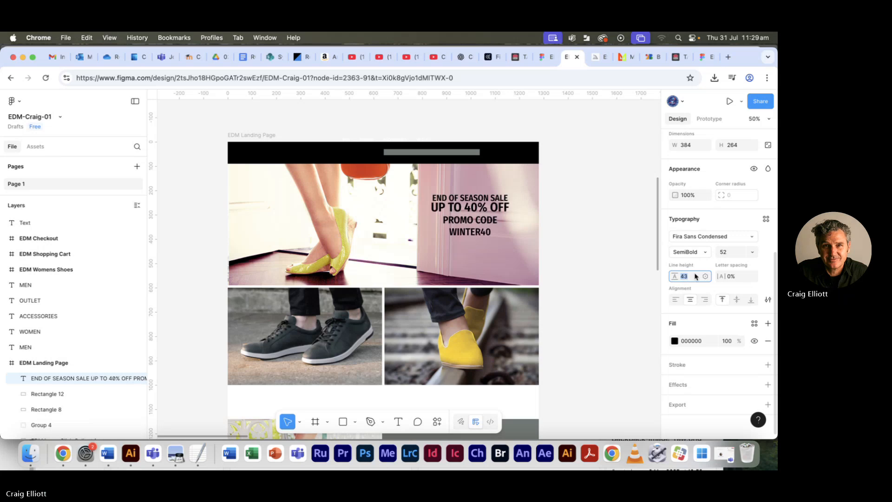
- Set the letter spacing of the END OF SEASON SALE line to 2%
{"action": "triple_click", "coordinate": [465, 196]}
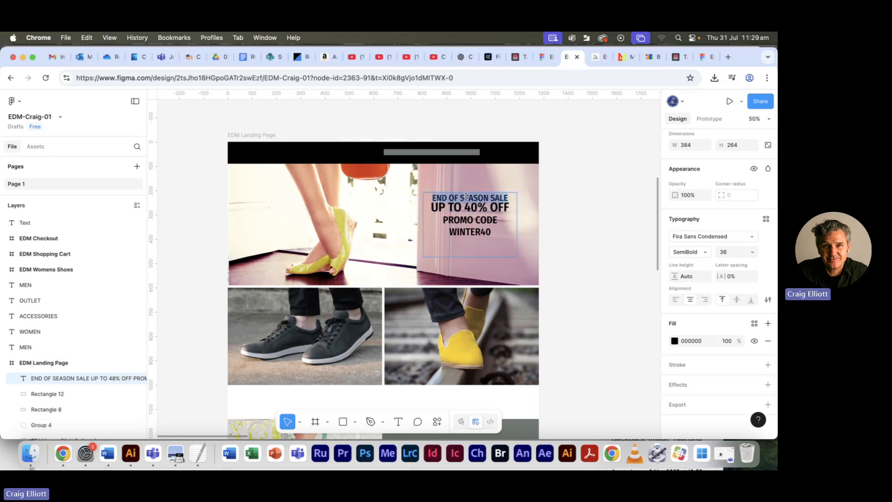
{"action": "left_click", "coordinate": [736, 277]}
{"action": "type", "text": "2"}
{"action": "key", "text": "Return"}
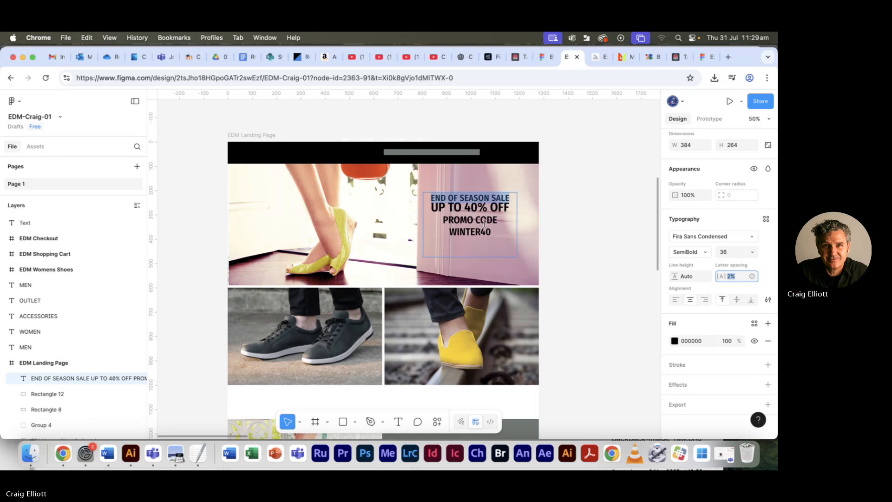
- Check the promo text sizes in the reference PDF in Preview, return to Figma and set the PROMO CODE line to size 14
{"action": "key", "text": "super+Tab"}
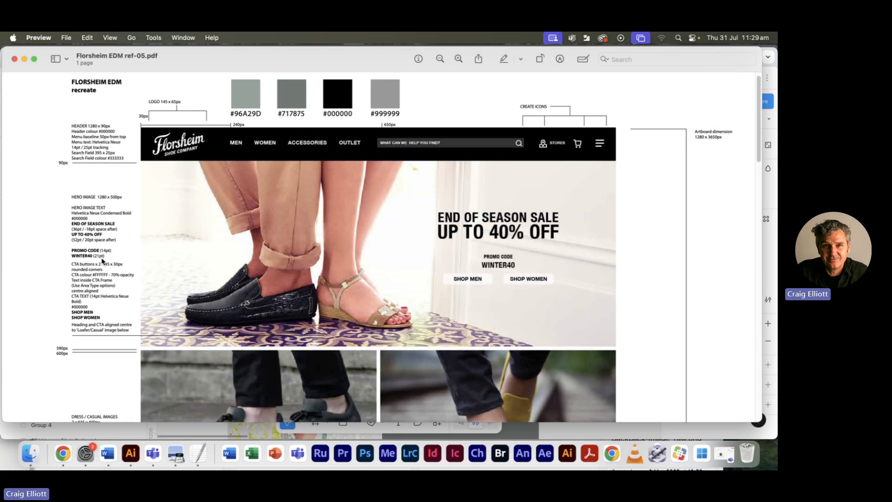
{"action": "key", "text": "super+Tab"}
{"action": "triple_click", "coordinate": [463, 220]}
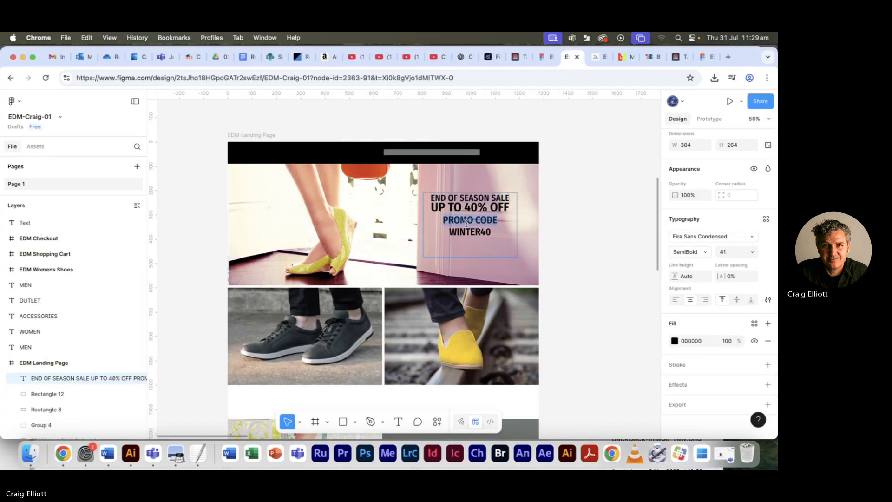
{"action": "left_click", "coordinate": [731, 251]}
{"action": "type", "text": "14"}
{"action": "key", "text": "Tab"}
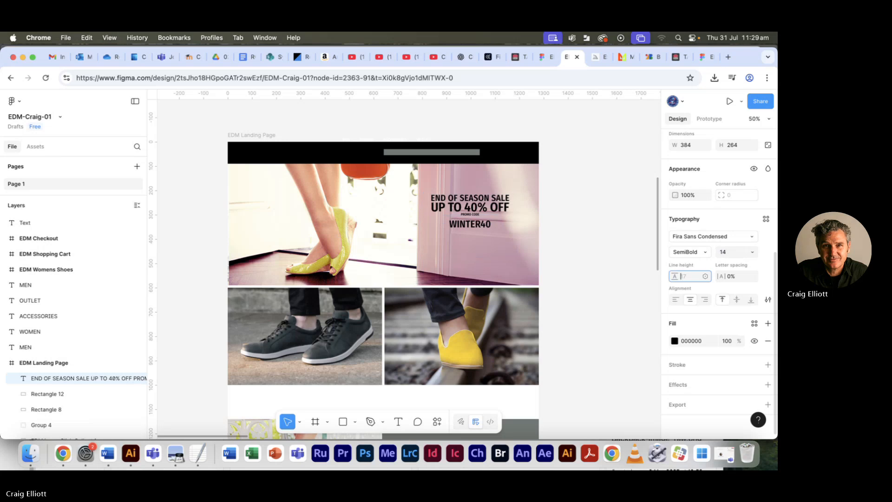
- Set the WINTER40 line of the hero text to size 21
{"action": "double_click", "coordinate": [476, 226]}
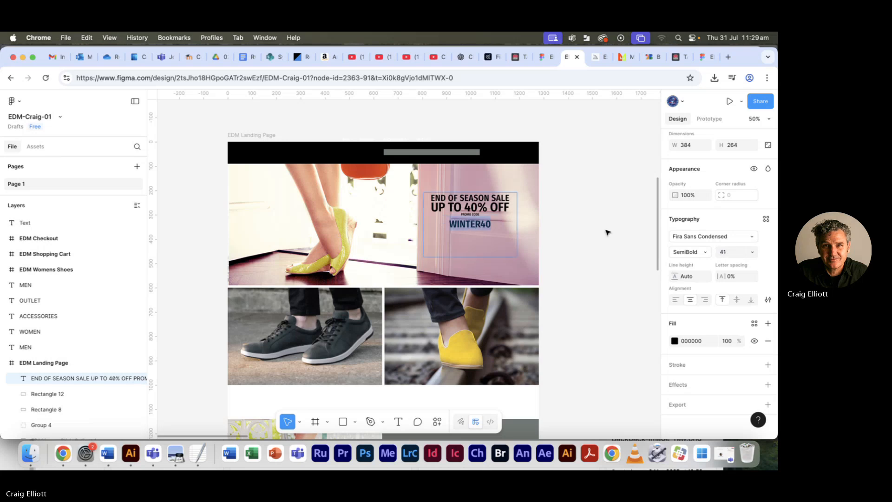
{"action": "left_click", "coordinate": [725, 251]}
{"action": "type", "text": "21"}
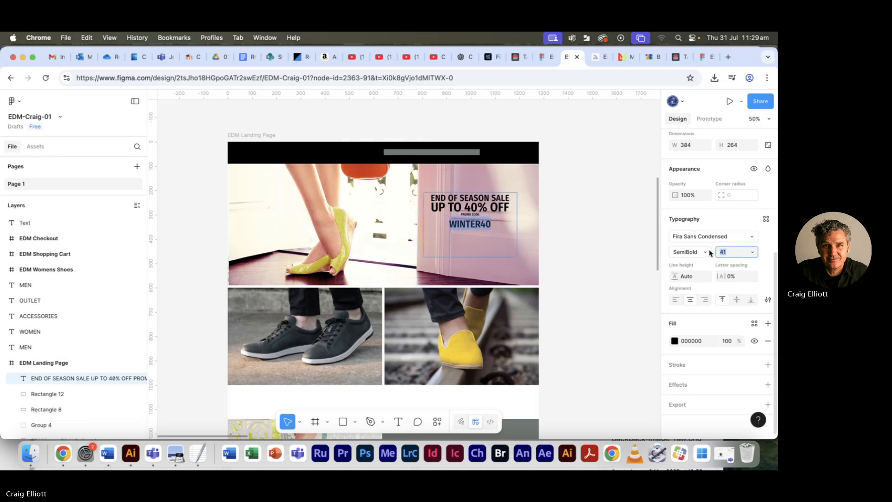
{"action": "key", "text": "Tab"}
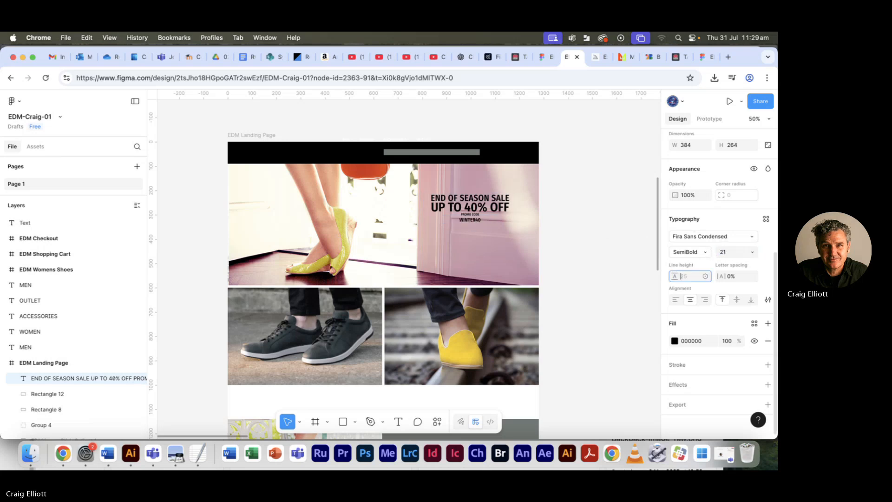
- Increase the line height of the PROMO CODE line to 60 to separate it from UP TO 40% OFF
{"action": "triple_click", "coordinate": [469, 215]}
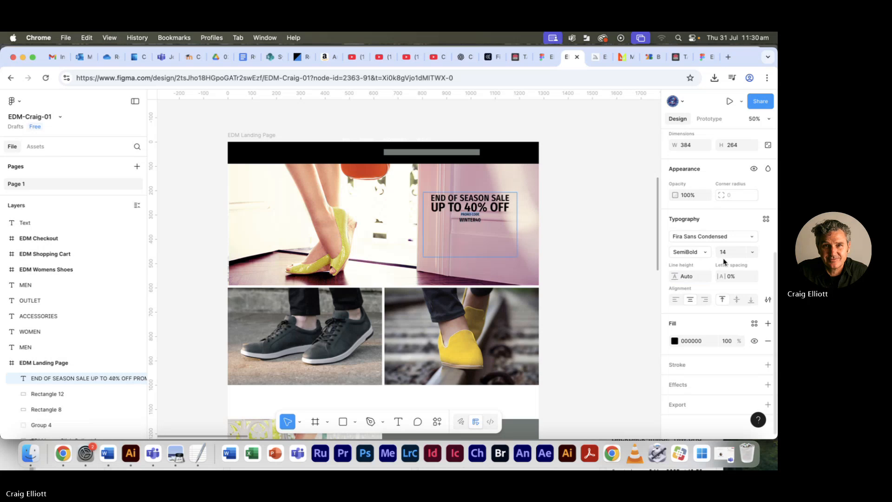
{"action": "left_click", "coordinate": [689, 278]}
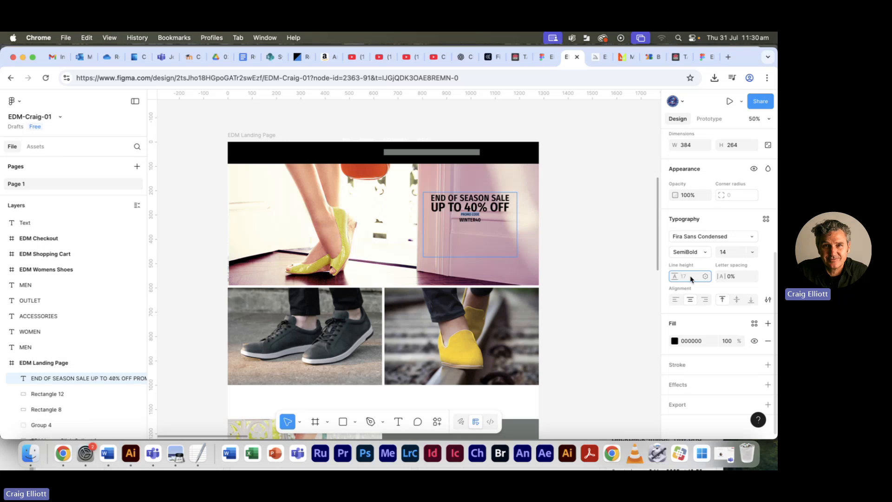
{"action": "key", "text": "Up"}
{"action": "key", "text": "Up"}
{"action": "key", "text": "Up"}
{"action": "key", "text": "Up"}
{"action": "key", "text": "Up"}
{"action": "key", "text": "Up"}
{"action": "key", "text": "Up"}
{"action": "key", "text": "Up"}
{"action": "key", "text": "Up"}
{"action": "key", "text": "Up"}
{"action": "key", "text": "Up"}
{"action": "key", "text": "Up"}
{"action": "key", "text": "Up"}
{"action": "key", "text": "Up"}
{"action": "key", "text": "Up"}
{"action": "key", "text": "Up"}
{"action": "key", "text": "Up"}
{"action": "key", "text": "Up"}
{"action": "key", "text": "Up"}
{"action": "key", "text": "Up"}
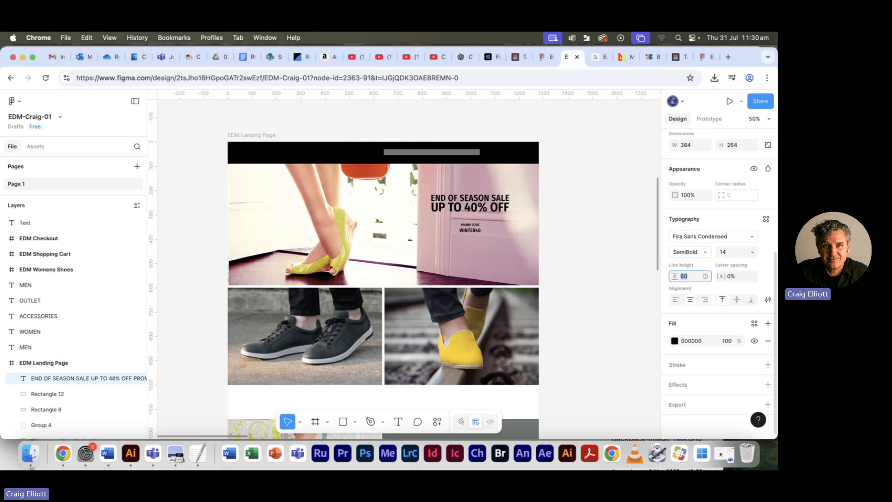
- Compare the hero text's promo code spacing with the reference PDF in Preview and return to Figma
{"action": "key", "text": "super+Tab"}
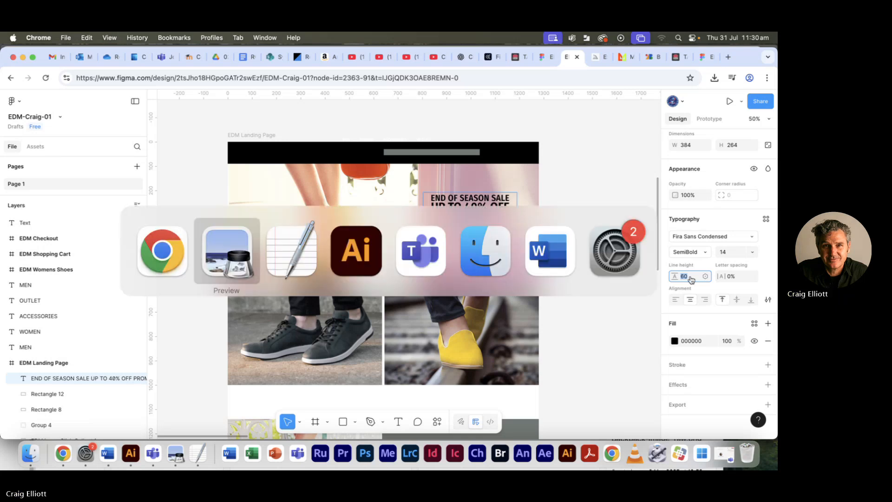
{"action": "left_click", "coordinate": [237, 259]}
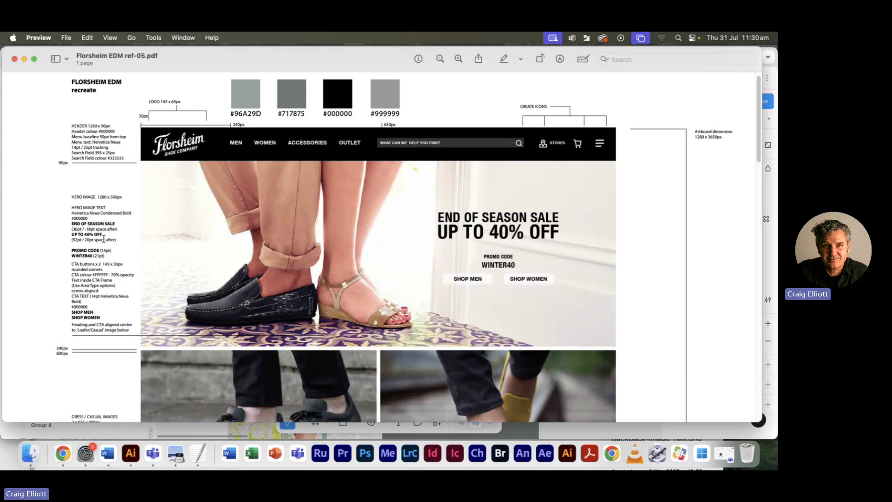
{"action": "key", "text": "super+Tab"}
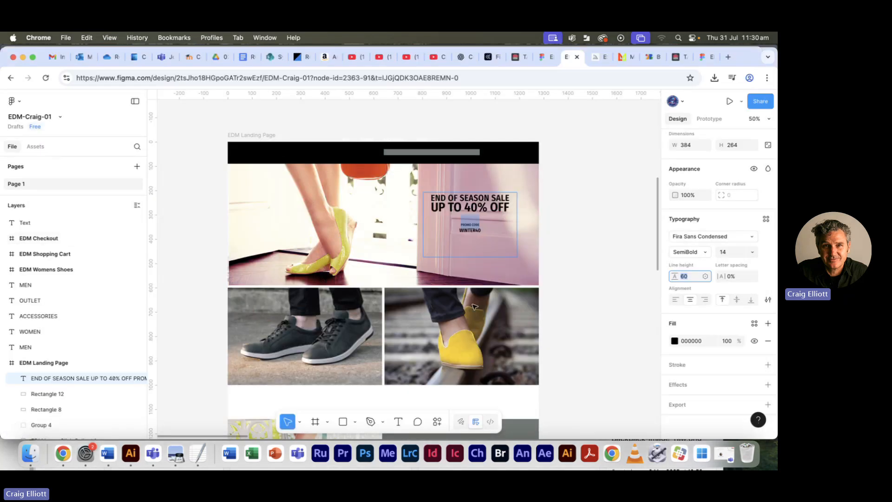
{"action": "left_click", "coordinate": [475, 231]}
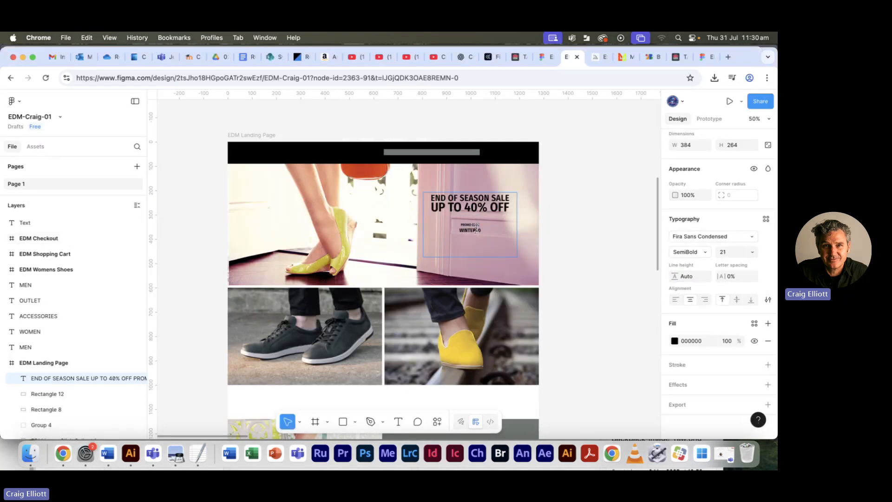
{"action": "key", "text": "super+Tab"}
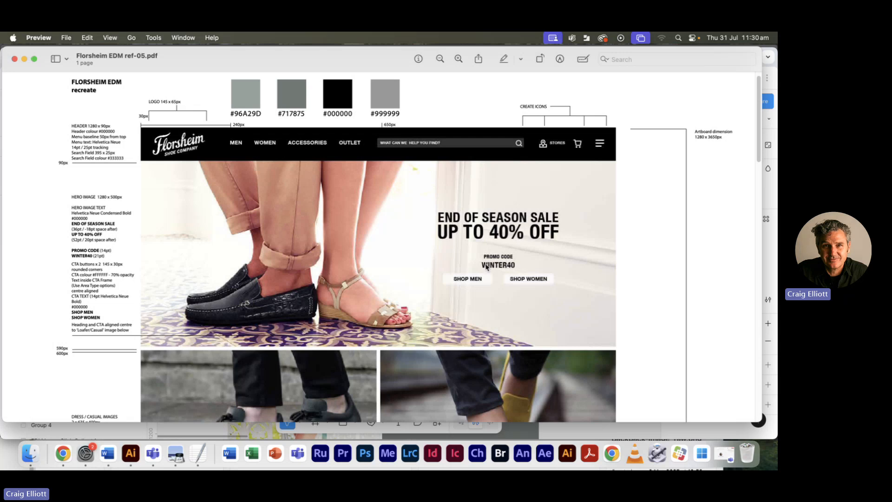
{"action": "key", "text": "super+Tab"}
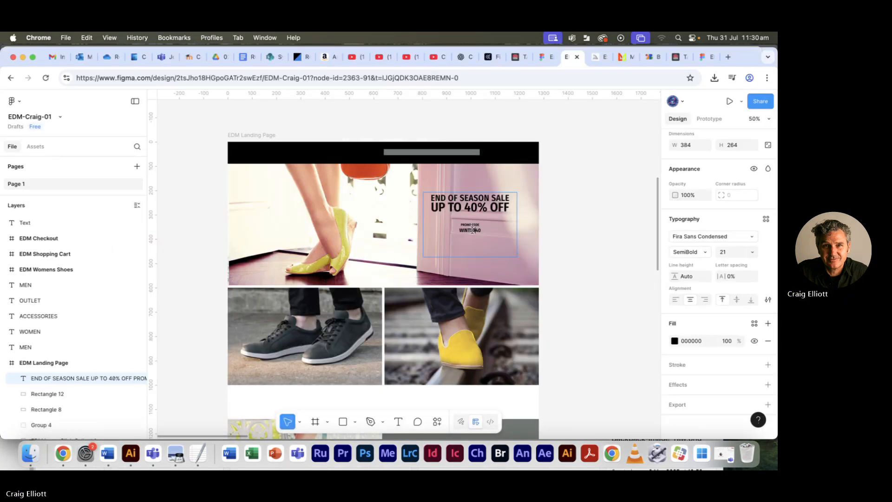
- Set the letter spacing of the PROMO CODE line to 8%, trying 10% and 4% on the way
{"action": "key", "text": "shift+0"}
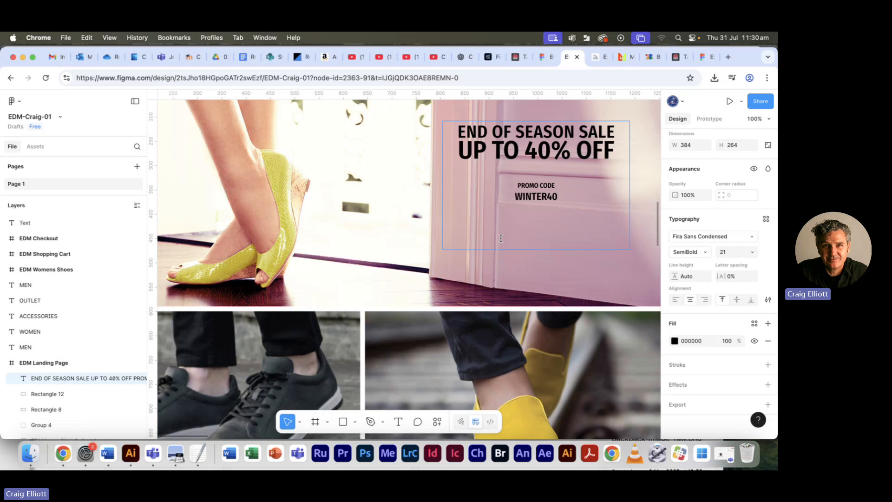
{"action": "triple_click", "coordinate": [532, 184]}
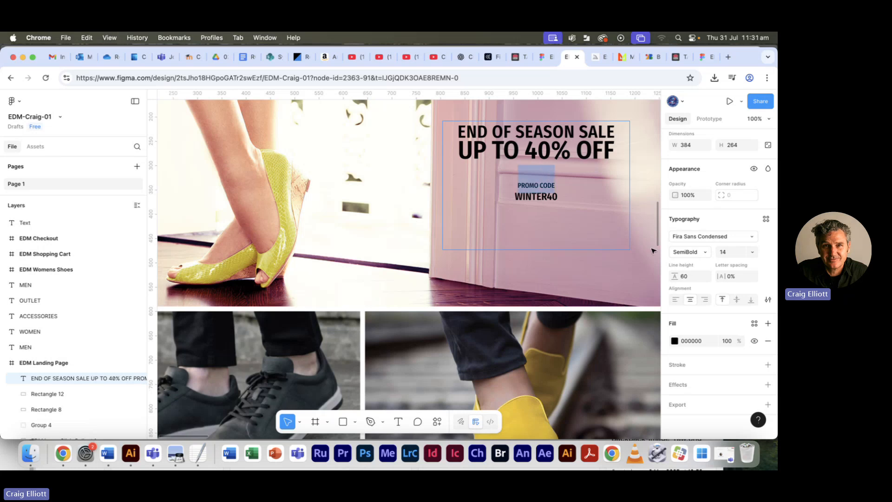
{"action": "left_click", "coordinate": [732, 276]}
{"action": "type", "text": "10"}
{"action": "key", "text": "Return"}
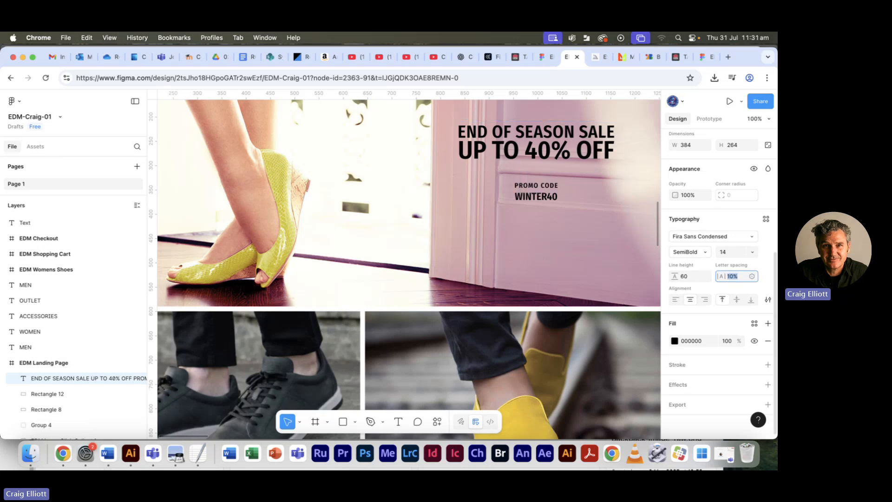
{"action": "key", "text": "Down"}
{"action": "key", "text": "Down"}
{"action": "key", "text": "Down"}
{"action": "key", "text": "Down"}
{"action": "key", "text": "Down"}
{"action": "key", "text": "Down"}
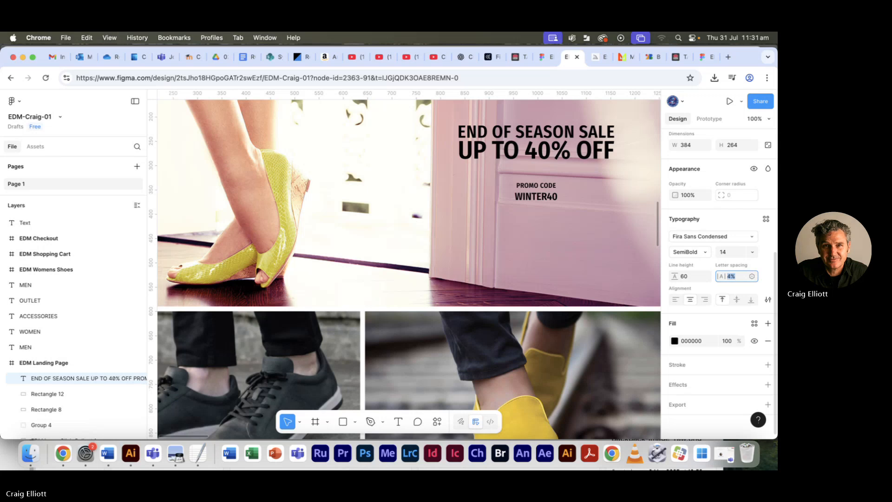
{"action": "key", "text": "Up"}
{"action": "key", "text": "Up"}
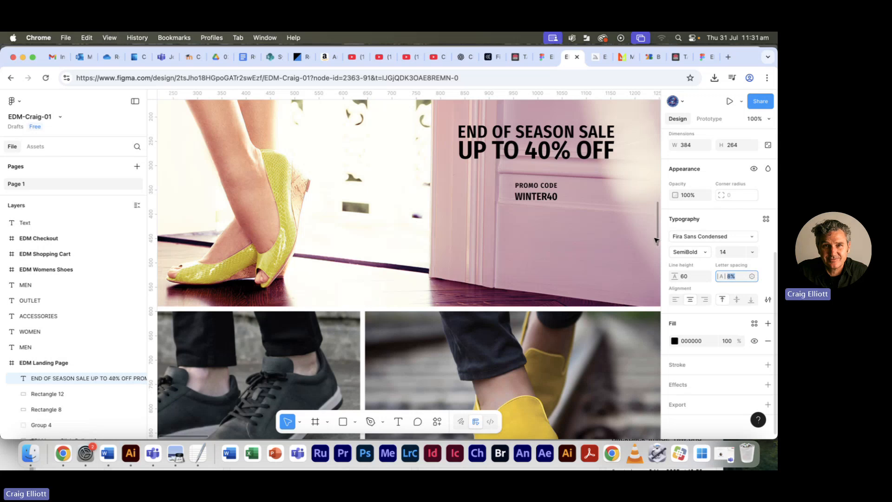
- Set the line height of the WINTER40 line to 18 to tighten it under PROMO CODE
{"action": "double_click", "coordinate": [534, 196]}
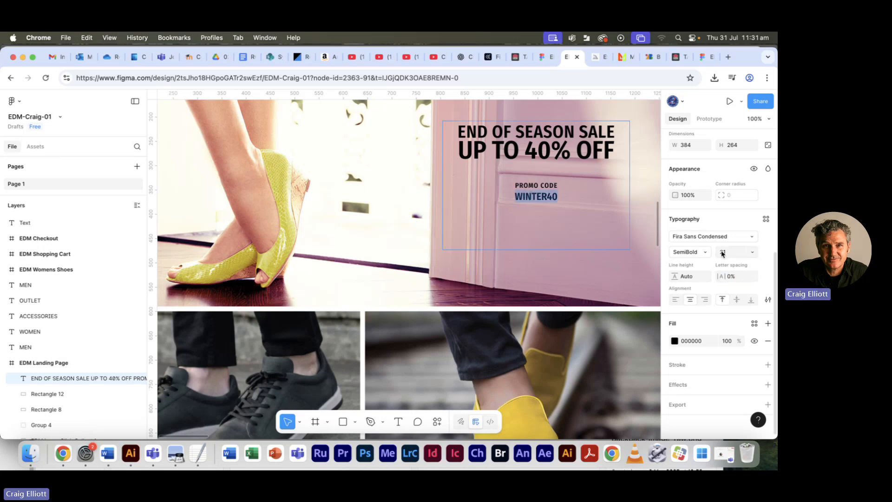
{"action": "left_click", "coordinate": [687, 277]}
{"action": "type", "text": "24"}
{"action": "key", "text": "Return"}
{"action": "type", "text": "18"}
{"action": "key", "text": "Return"}
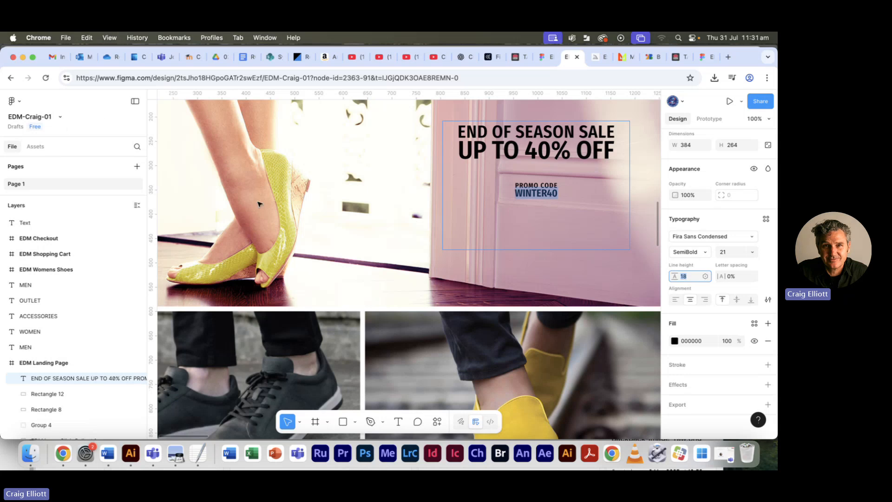
- Shorten the hero text box to a height of 162 so it ends just below WINTER40, and deselect it
{"action": "key", "text": "Escape"}
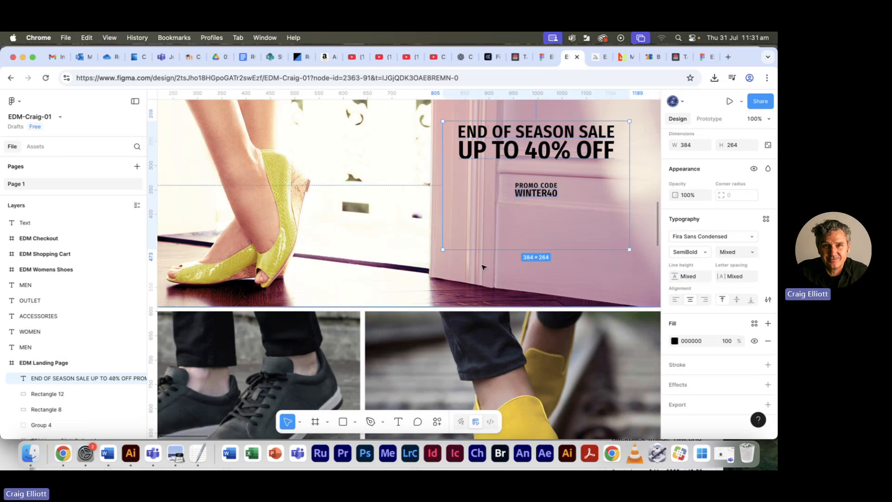
{"action": "left_click_drag", "start_coordinate": [544, 248], "coordinate": [541, 199]}
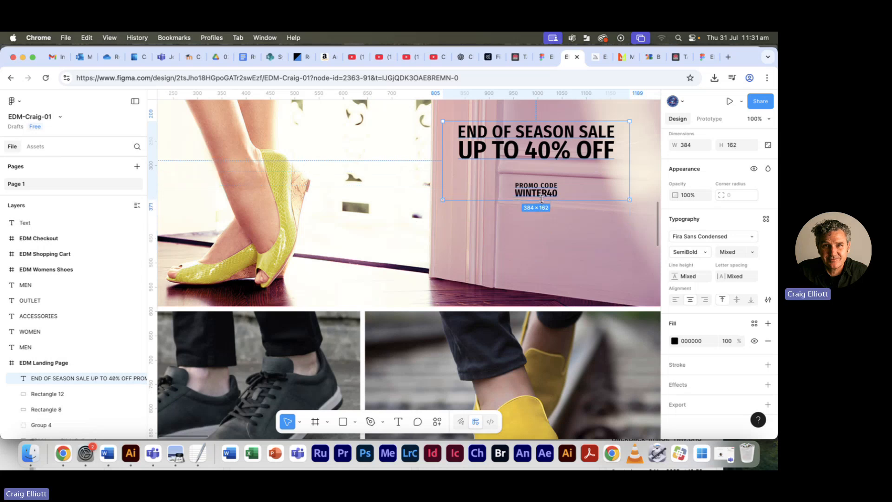
{"action": "left_click", "coordinate": [505, 245]}
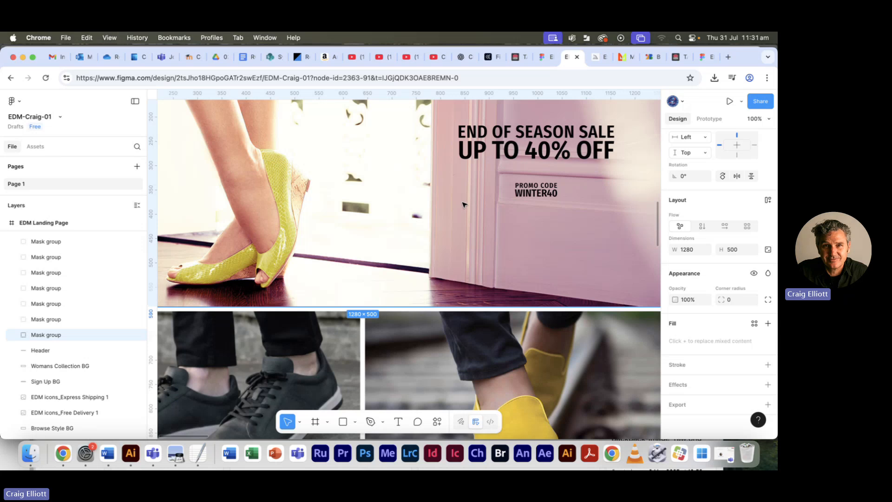
- Check the CTA button specifications in the reference PDF in Preview, return to Figma and draw a rectangle about 97 × 28 below WINTER40
{"action": "key", "text": "super+Tab"}
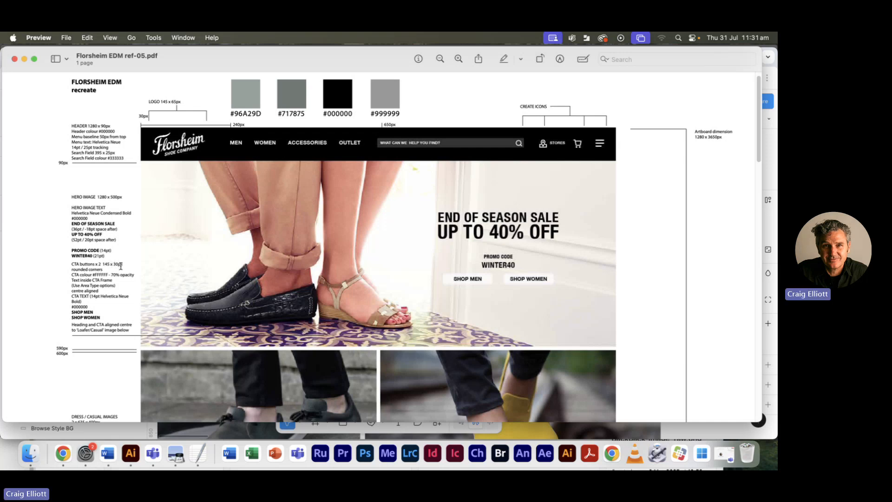
{"action": "key", "text": "super+Tab"}
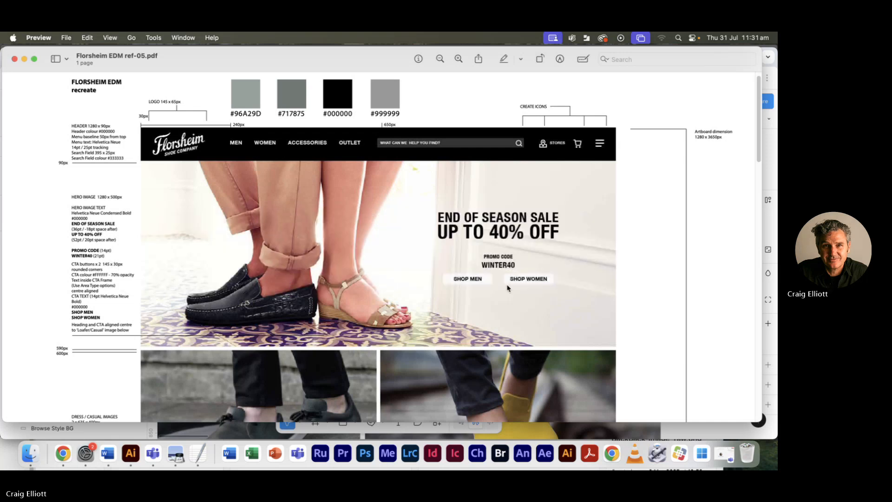
{"action": "key", "text": "super+Tab"}
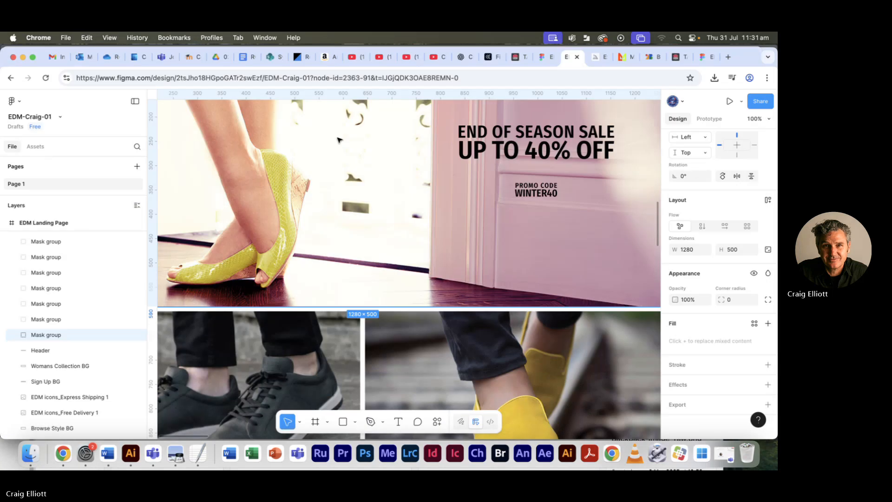
{"action": "left_click", "coordinate": [343, 421]}
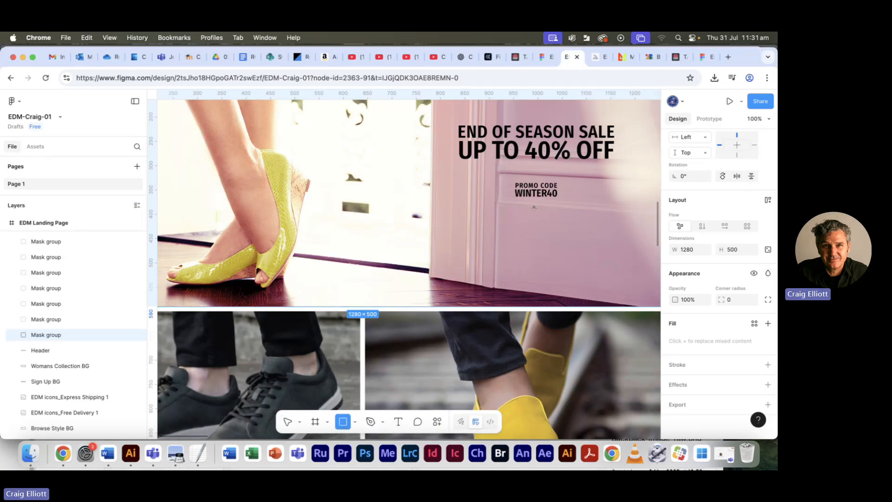
{"action": "left_click_drag", "start_coordinate": [477, 212], "coordinate": [524, 225]}
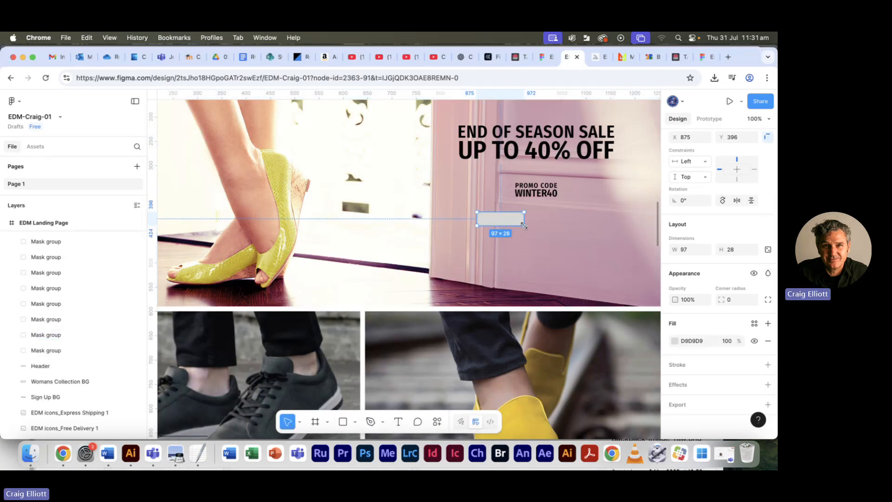
- Set the CTA button rectangle's width to 145 and its height to 30
{"action": "left_click", "coordinate": [686, 250]}
{"action": "type", "text": "145"}
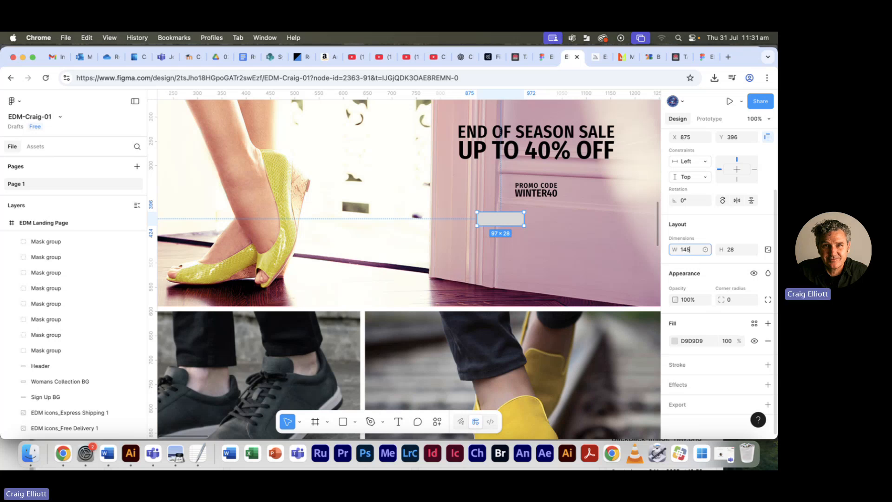
{"action": "key", "text": "Tab"}
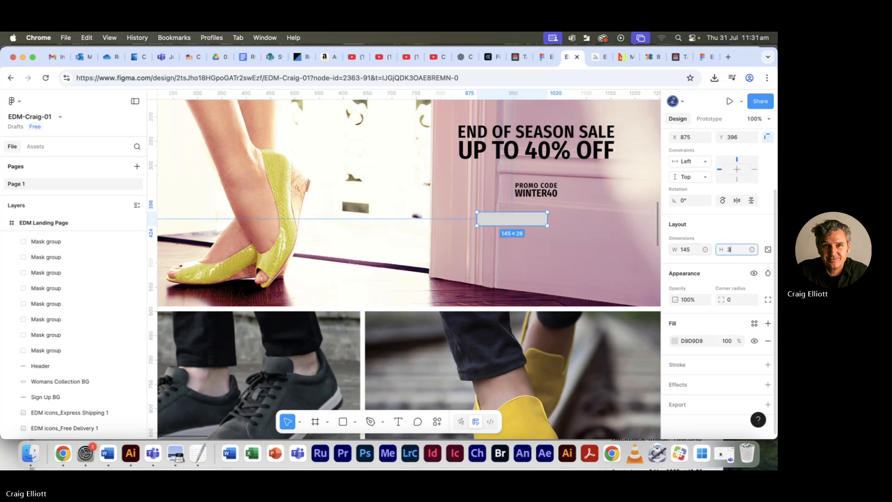
{"action": "type", "text": "30"}
{"action": "key", "text": "Tab"}
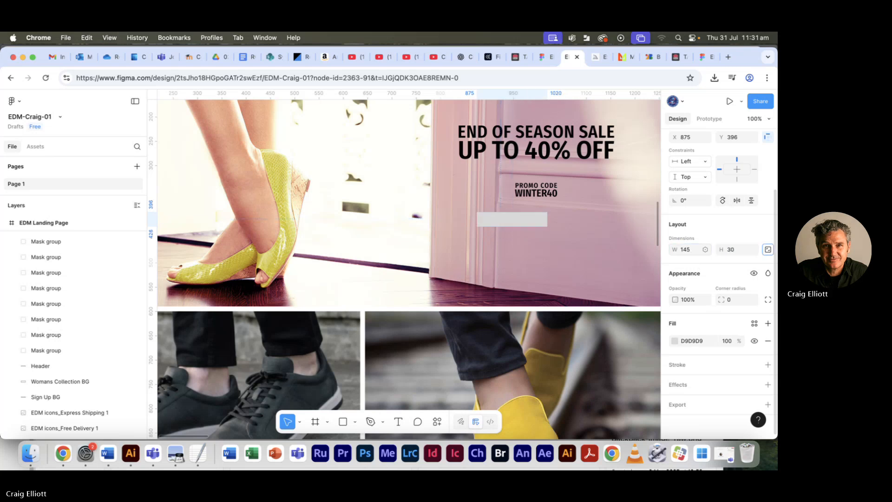
{"action": "left_click", "coordinate": [535, 226]}
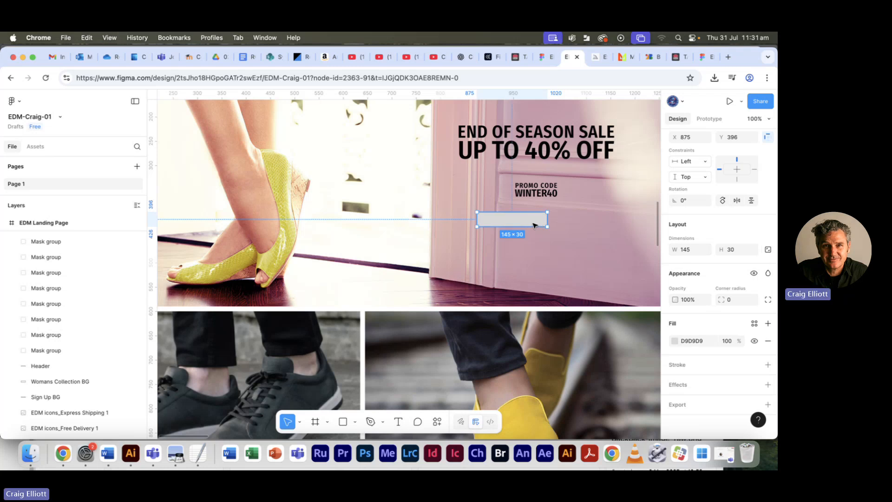
{"action": "key", "text": "super+equal"}
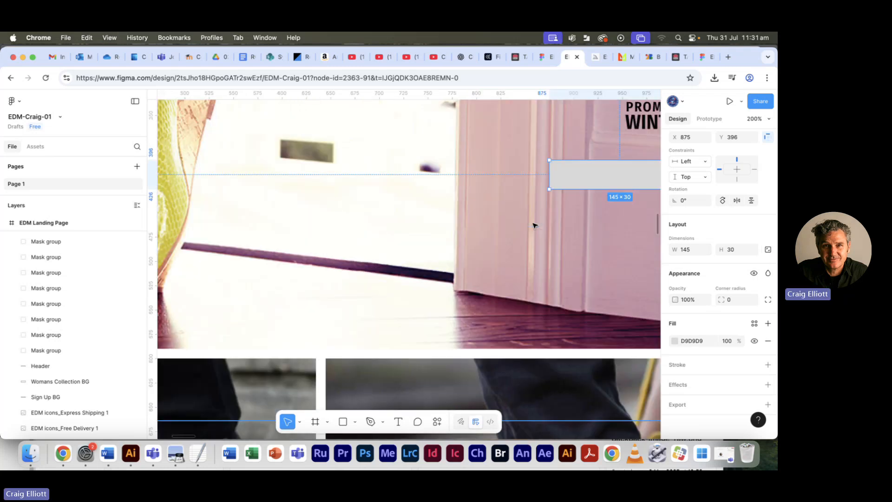
- Round all corners of the CTA button rectangle to a radius of 6
{"action": "key", "text": "super+equal"}
{"action": "key", "text": "space"}
{"action": "left_click_drag", "start_coordinate": [558, 208], "coordinate": [297, 218]}
{"action": "left_click_drag", "start_coordinate": [442, 175], "coordinate": [238, 281]}
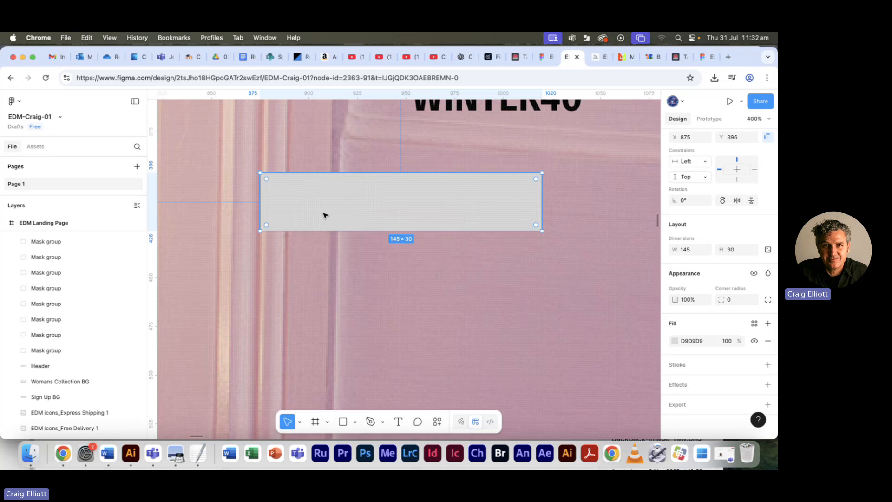
{"action": "left_click_drag", "start_coordinate": [266, 179], "coordinate": [274, 185]}
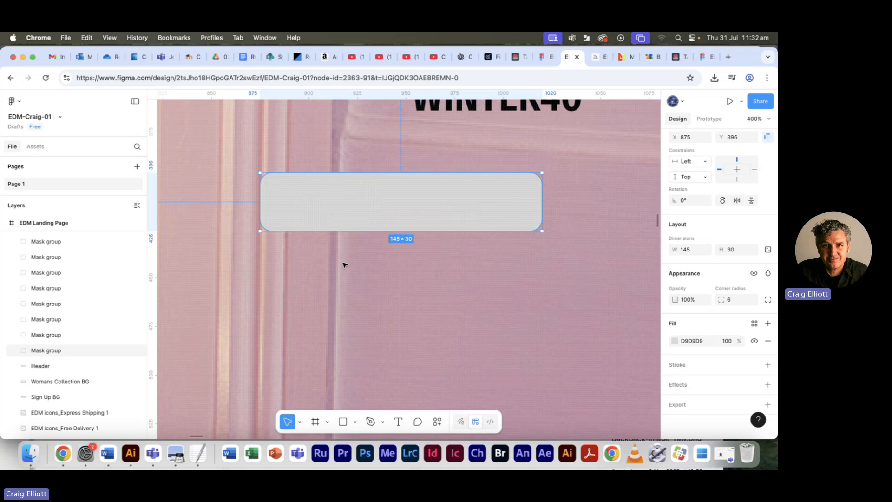
- Change the CTA button rectangle's fill to white, FFFFFF, and deselect it
{"action": "left_click", "coordinate": [675, 341]}
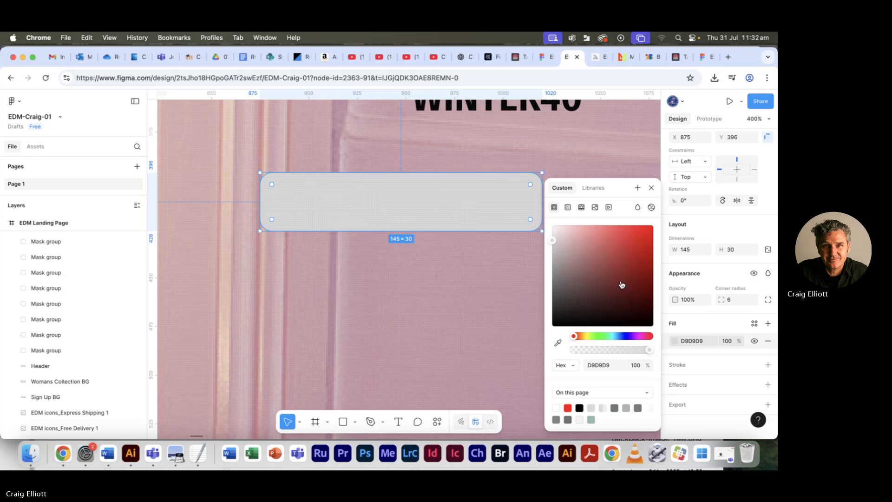
{"action": "left_click_drag", "start_coordinate": [553, 237], "coordinate": [551, 221]}
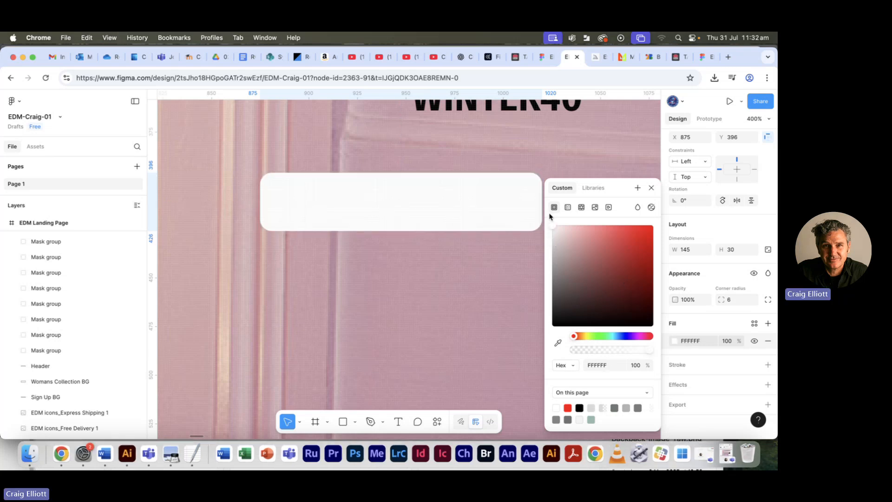
{"action": "left_click", "coordinate": [511, 264]}
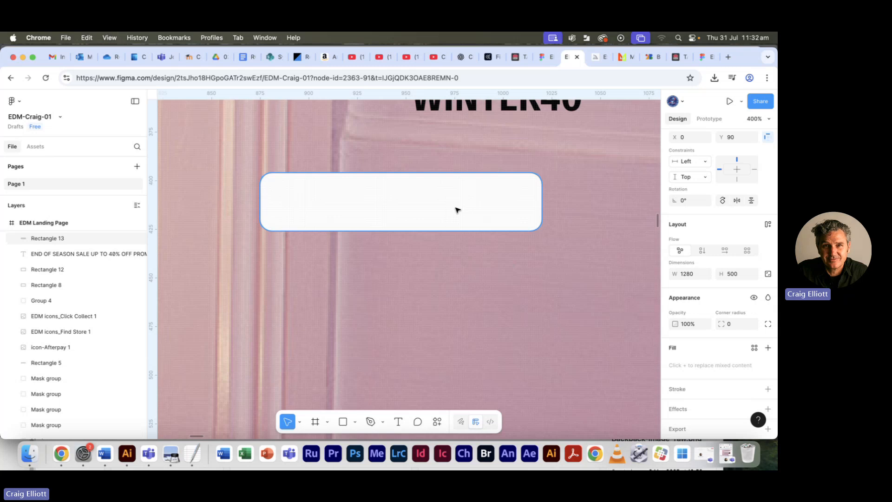
- Create a text box about 97 × 18 over the white button and insert SHOP MEN, copied from Florsheim EDM text.txt in TextEdit
{"action": "key", "text": "minus"}
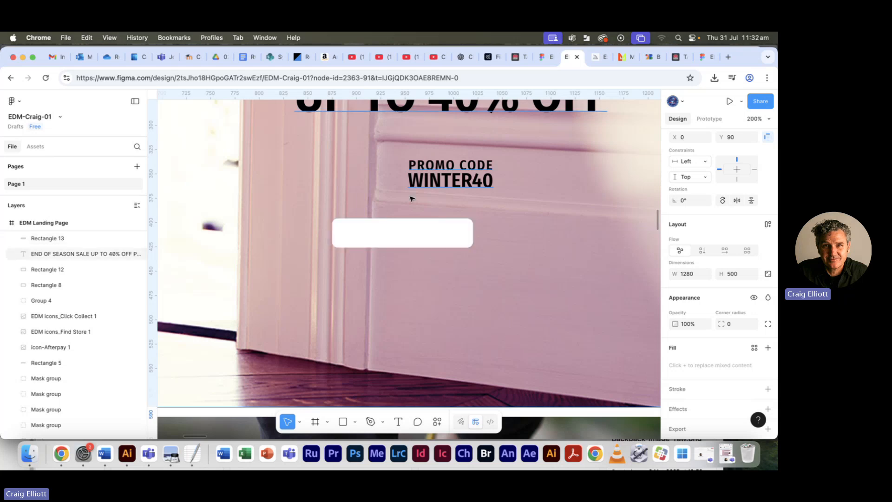
{"action": "left_click", "coordinate": [400, 421]}
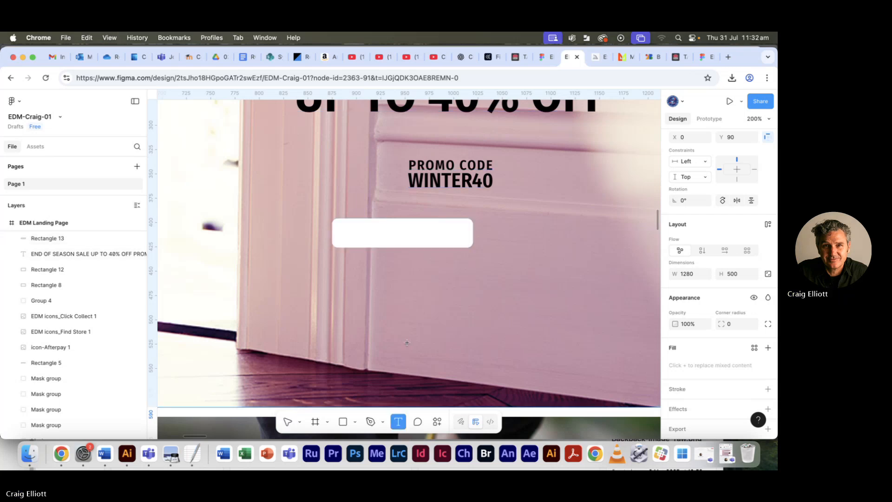
{"action": "left_click_drag", "start_coordinate": [347, 229], "coordinate": [441, 247]}
{"action": "key", "text": "super+Tab"}
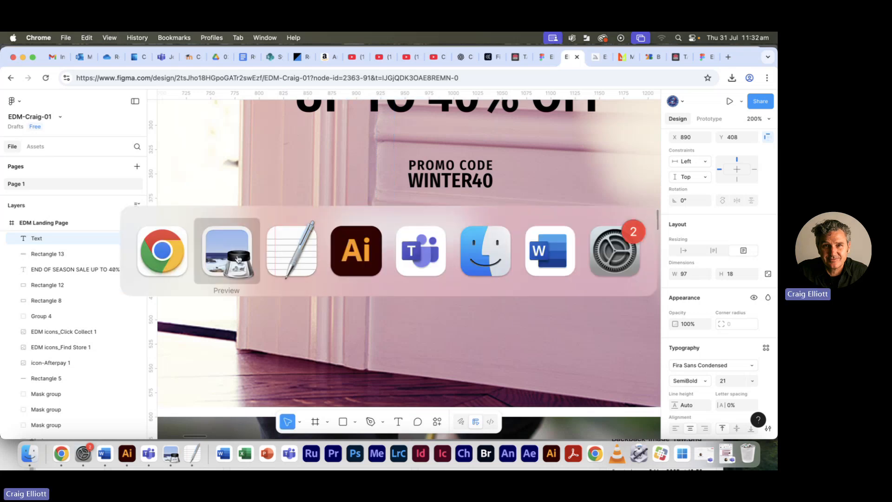
{"action": "key", "text": "super+Tab"}
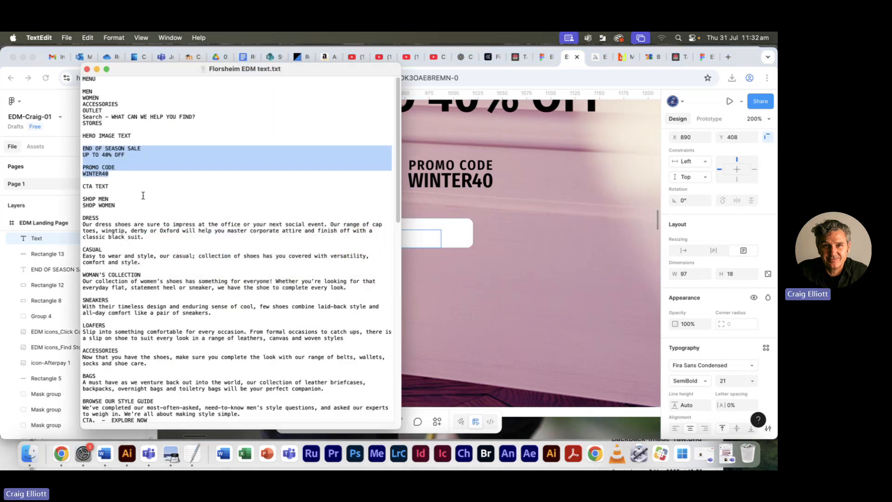
{"action": "left_click_drag", "start_coordinate": [107, 200], "coordinate": [80, 199]}
{"action": "key", "text": "super+c"}
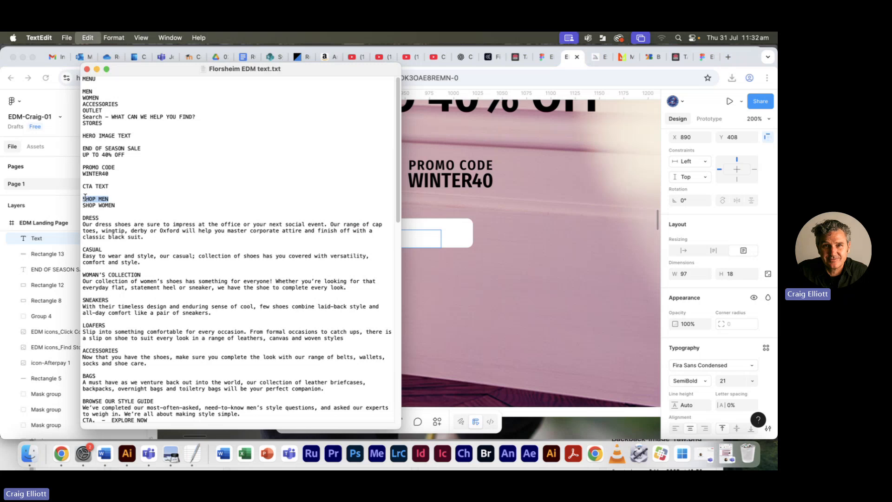
{"action": "key", "text": "super+Tab"}
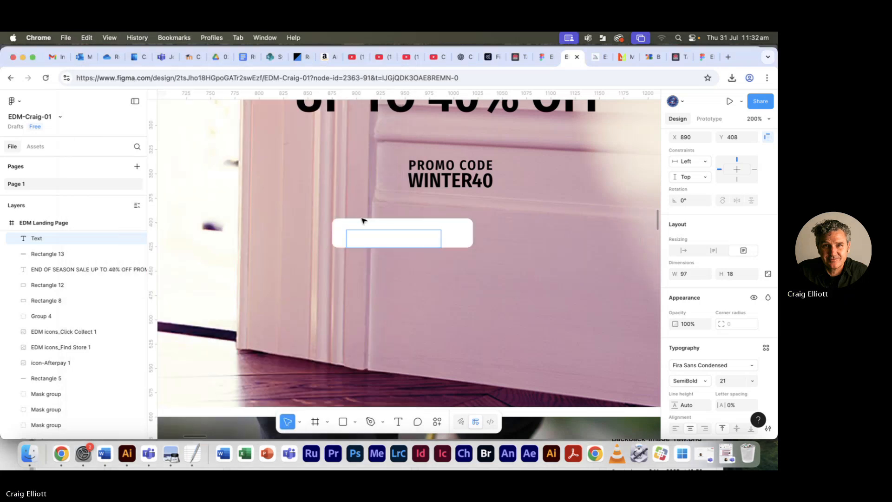
{"action": "key", "text": "super+v"}
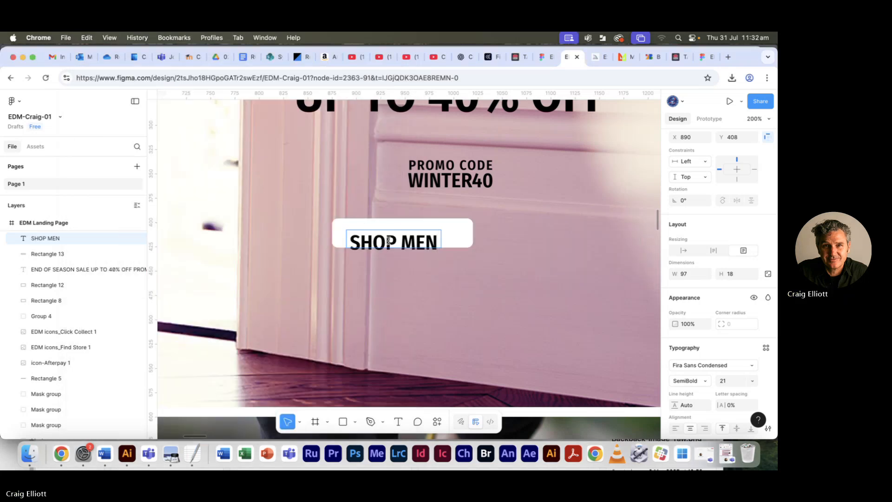
- Check the CTA text specification in the reference PDF in Preview, return to Figma and set the SHOP MEN text size to 14
{"action": "key", "text": "super+Tab"}
{"action": "left_click", "coordinate": [291, 255]}
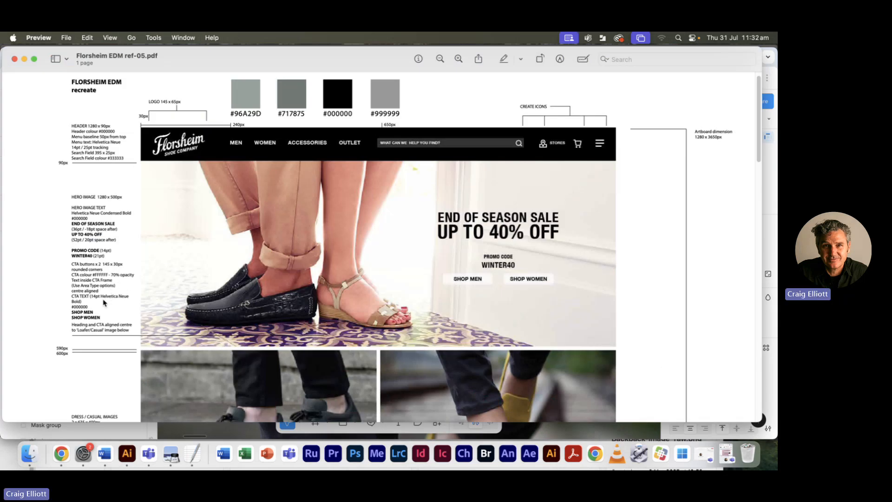
{"action": "key", "text": "super+Tab"}
{"action": "key", "text": "super+a"}
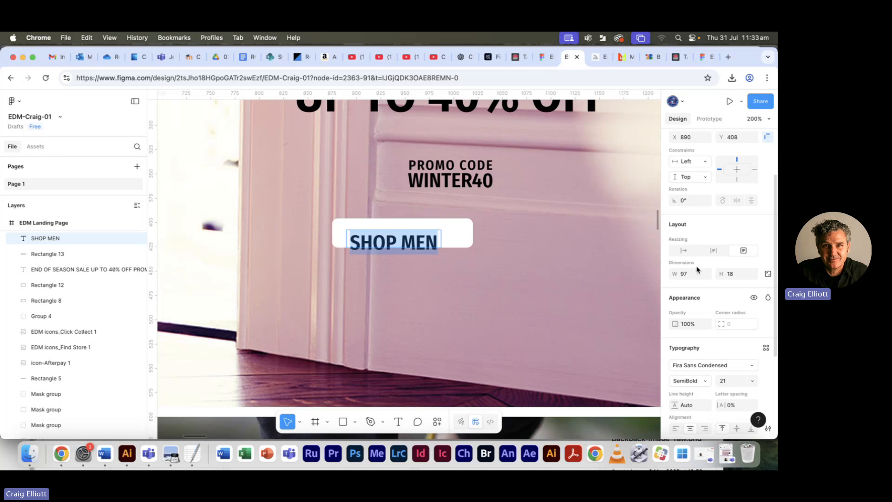
{"action": "scroll", "coordinate": [725, 322], "scroll_direction": "down", "scroll_amount": 4}
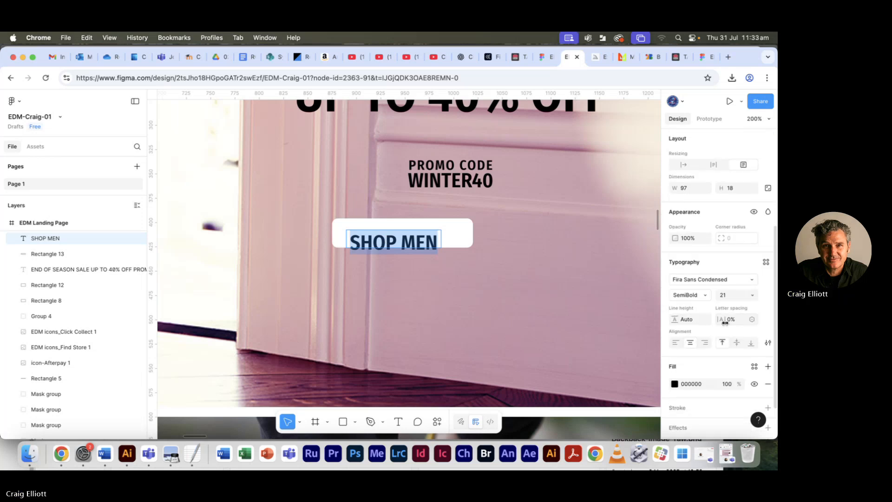
{"action": "left_click", "coordinate": [751, 295]}
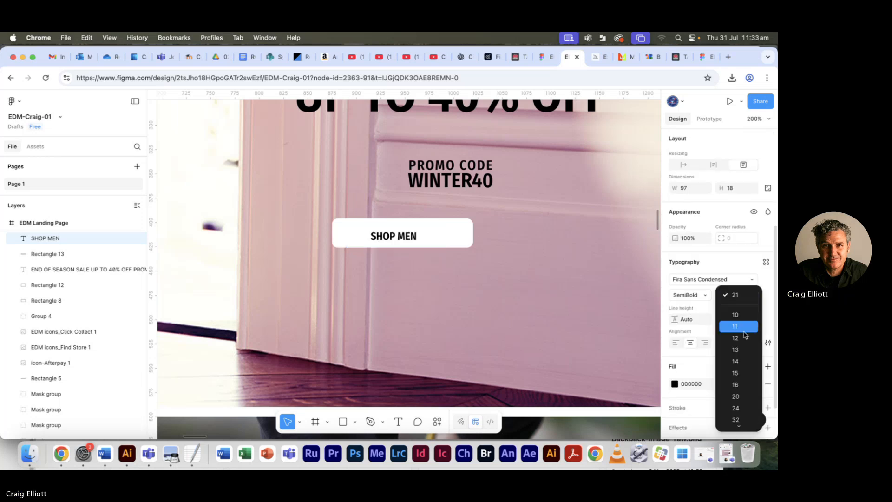
{"action": "left_click", "coordinate": [736, 362]}
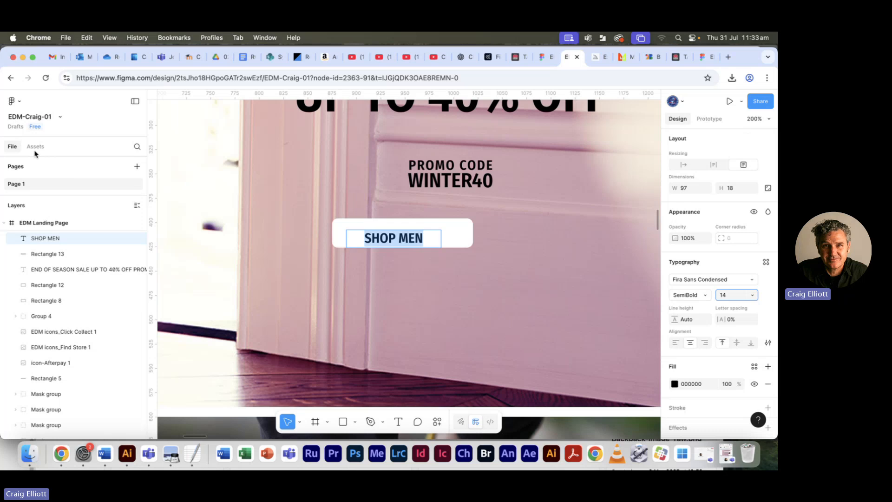
{"action": "left_click", "coordinate": [214, 272]}
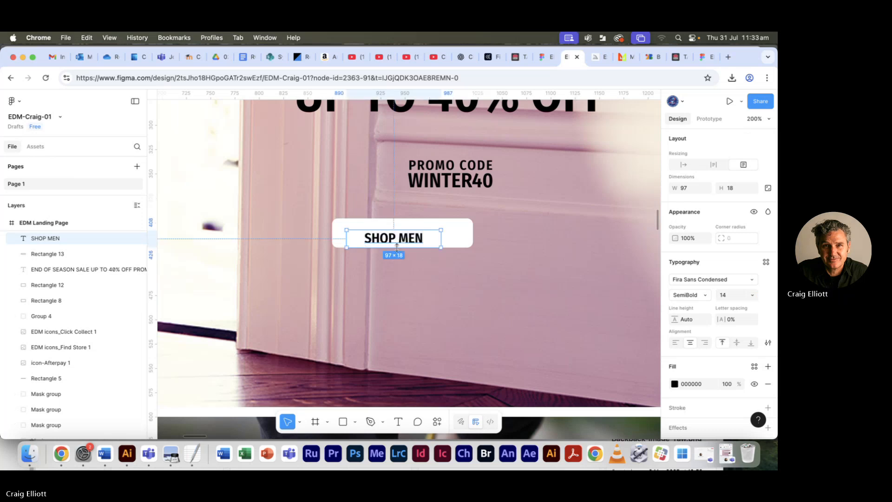
- Shrink the SHOP MEN text box to about 83 × 13 and centre it inside the white button
{"action": "left_click_drag", "start_coordinate": [397, 247], "coordinate": [443, 230]}
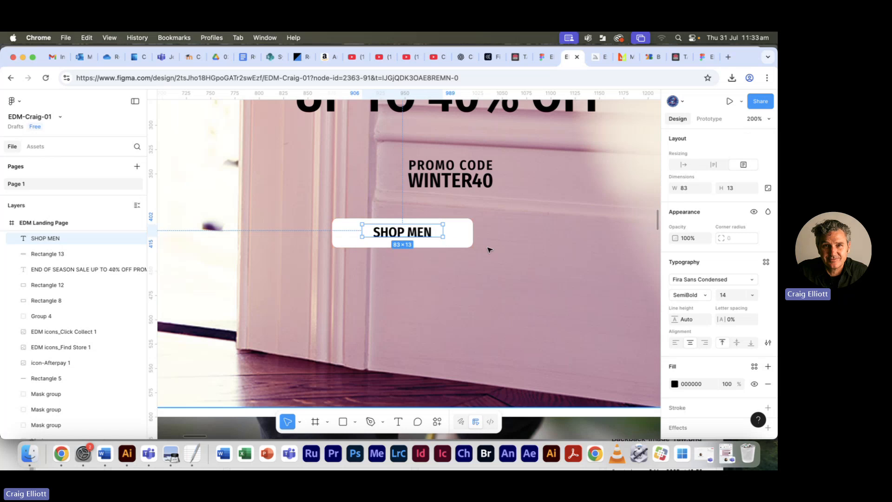
{"action": "left_click", "coordinate": [493, 251]}
{"action": "left_click", "coordinate": [420, 237]}
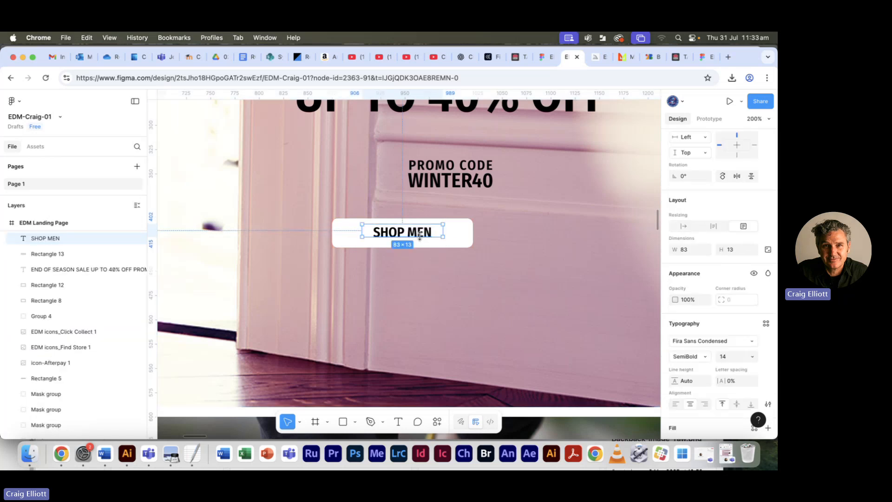
- Set the fill opacity of the rectangle behind SHOP MEN to 60%
{"action": "left_click", "coordinate": [456, 233]}
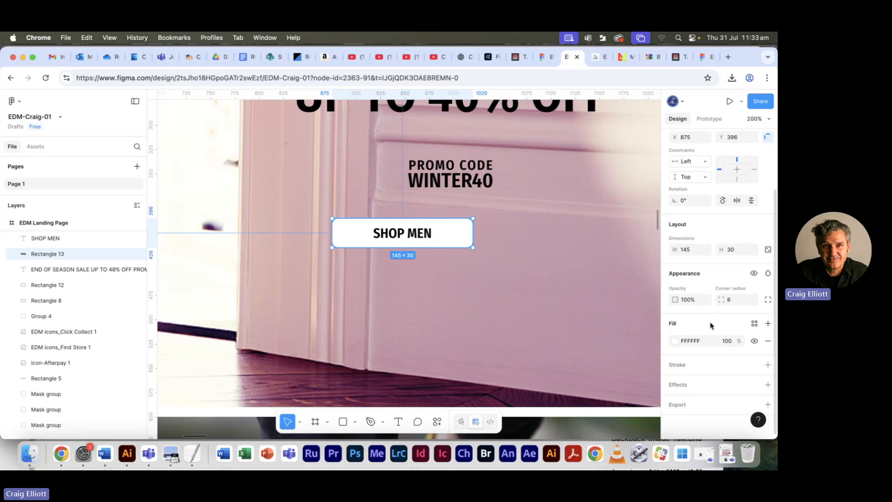
{"action": "left_click", "coordinate": [722, 342]}
{"action": "type", "text": "60"}
{"action": "key", "text": "Tab"}
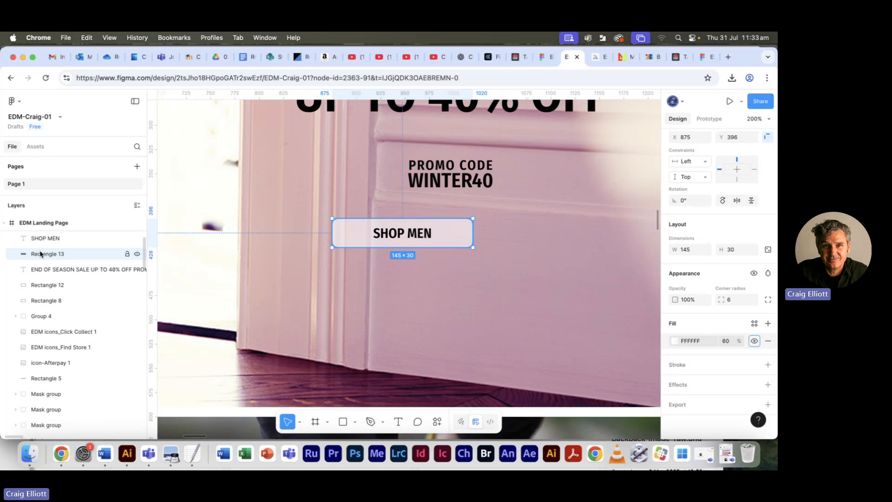
- Group the SHOP MEN text with its rectangle and place a duplicate of the group beside it at X 1036
{"action": "left_click", "coordinate": [423, 236]}
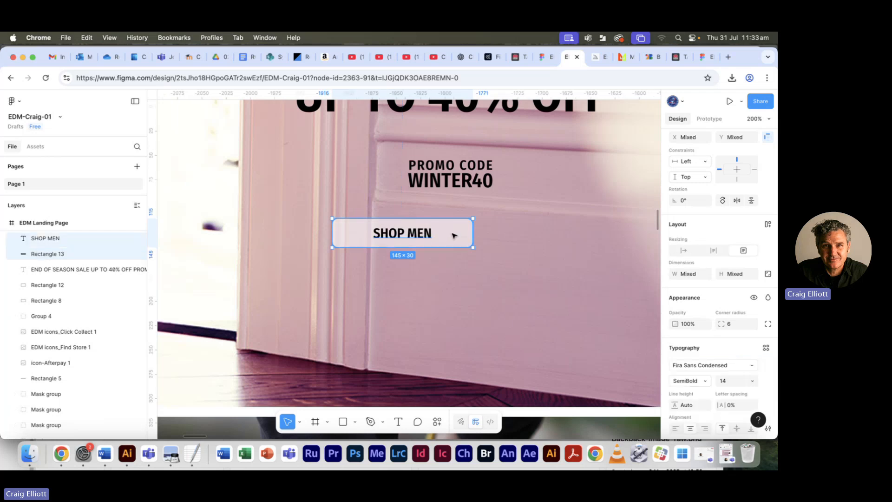
{"action": "left_click", "coordinate": [93, 254], "text": "shift"}
{"action": "key", "text": "super+g"}
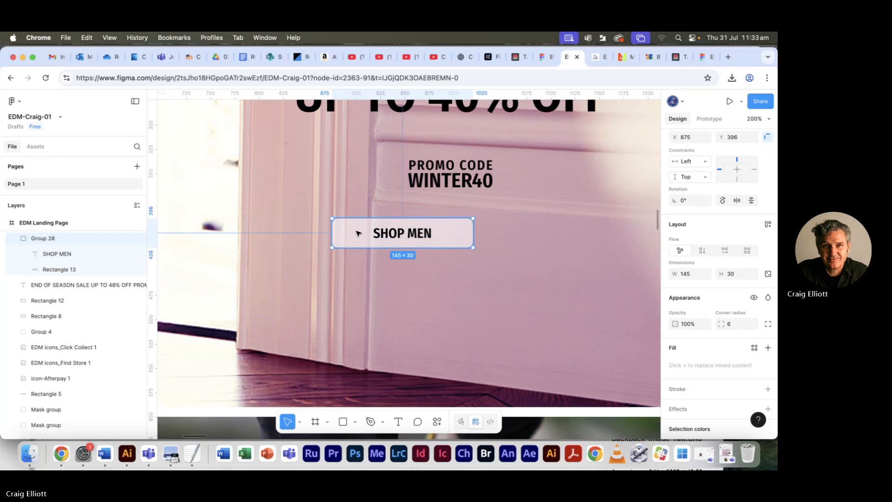
{"action": "left_click_drag", "start_coordinate": [380, 239], "coordinate": [537, 239]}
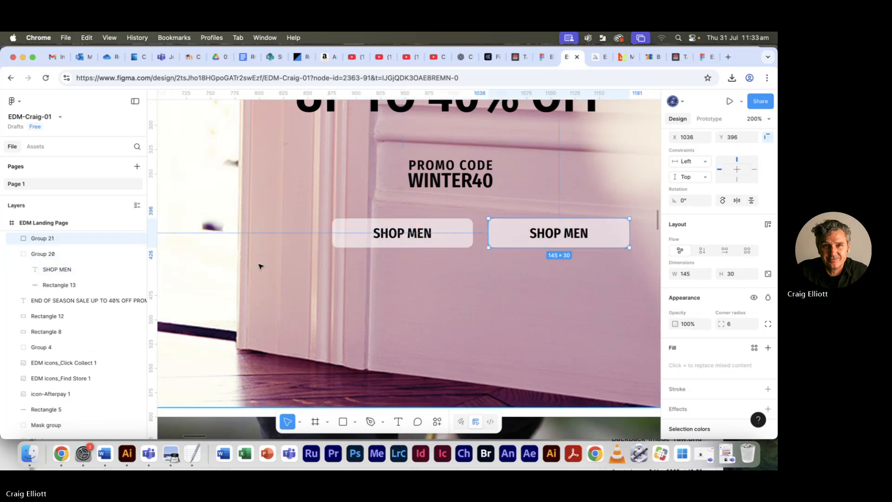
- Change the duplicated button's text to SHOP WOMEN and deselect it
{"action": "double_click", "coordinate": [564, 236]}
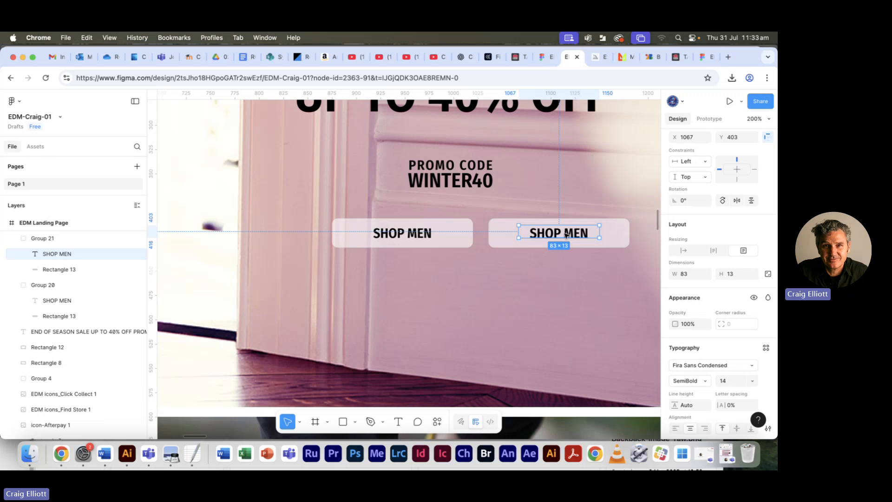
{"action": "double_click", "coordinate": [566, 235]}
{"action": "left_click", "coordinate": [566, 233]}
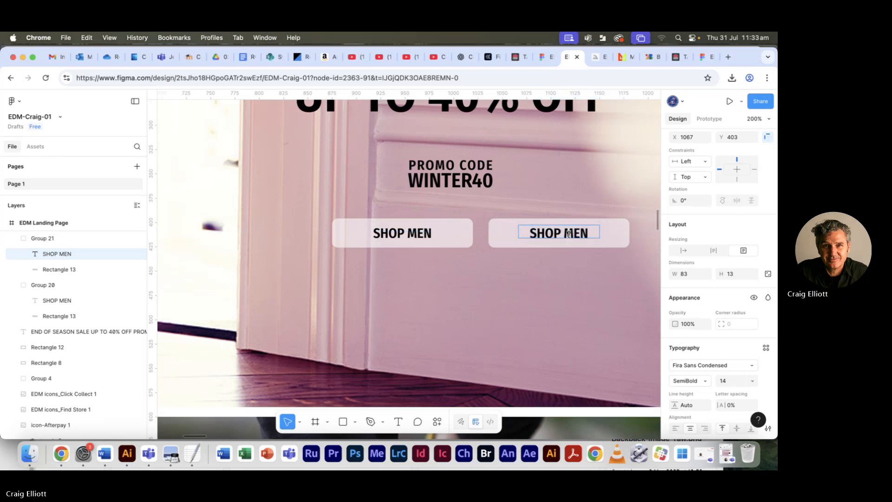
{"action": "type", "text": "WO"}
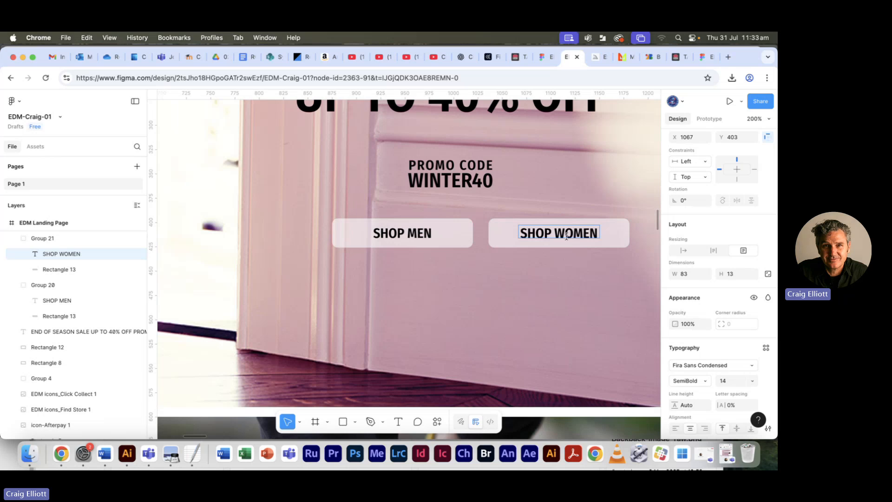
{"action": "key", "text": "Escape"}
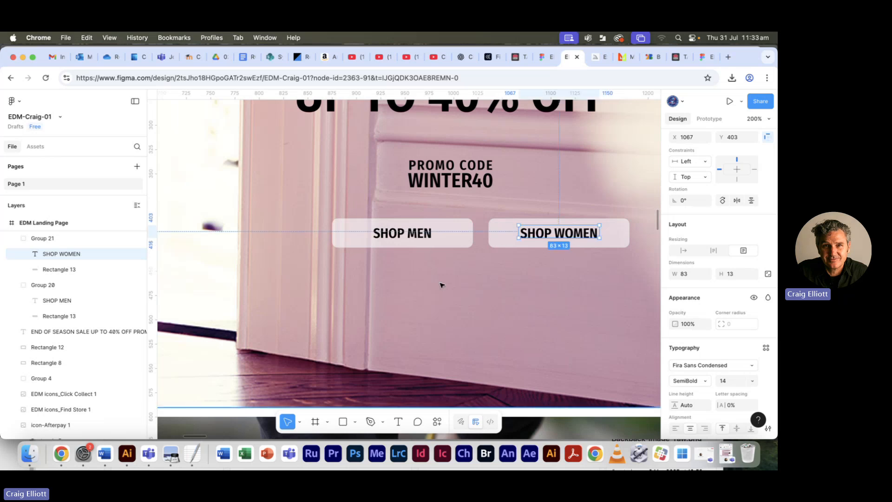
{"action": "key", "text": "minus"}
{"action": "key", "text": "minus"}
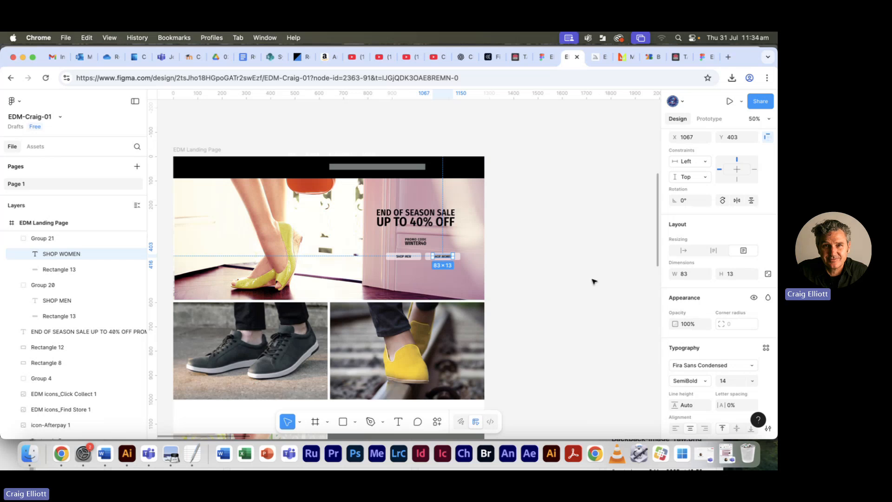
{"action": "left_click", "coordinate": [564, 293]}
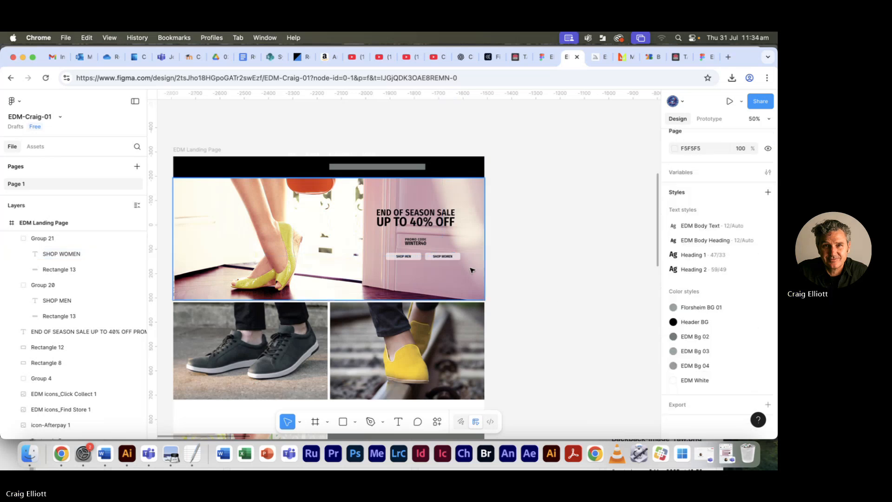
- Check the button layout in the reference PDF, return to Figma, shift SHOP MEN slightly left and set the spacing between both buttons to 30
{"action": "key", "text": "super+Tab"}
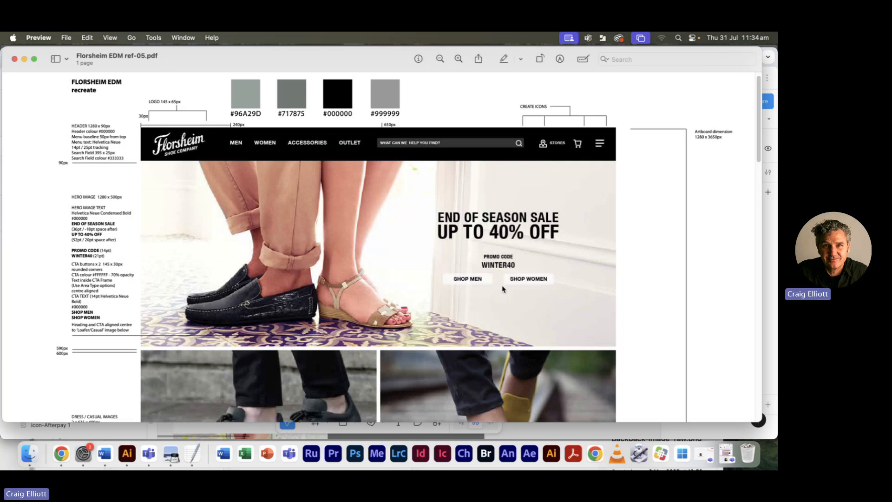
{"action": "key", "text": "super+Tab"}
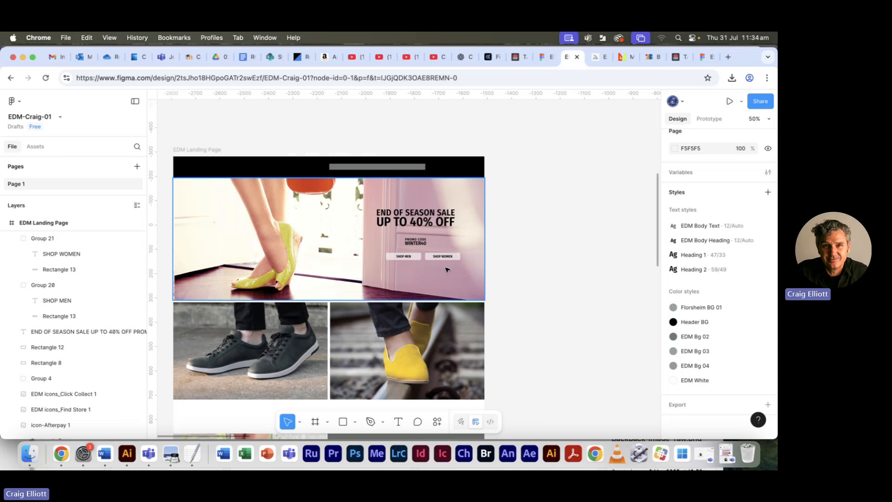
{"action": "left_click", "coordinate": [408, 259]}
{"action": "left_click_drag", "start_coordinate": [408, 259], "coordinate": [411, 259]}
{"action": "left_click", "coordinate": [440, 260], "text": "shift"}
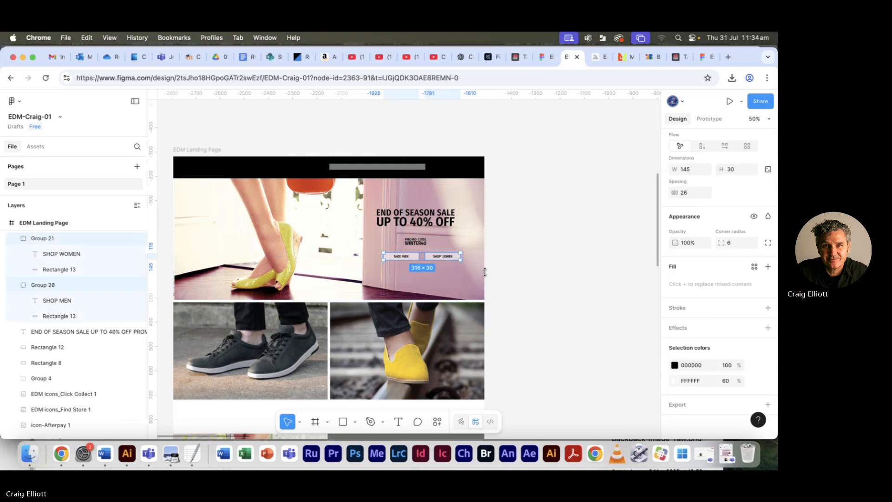
{"action": "left_click", "coordinate": [687, 196]}
{"action": "type", "text": "30"}
{"action": "key", "text": "Return"}
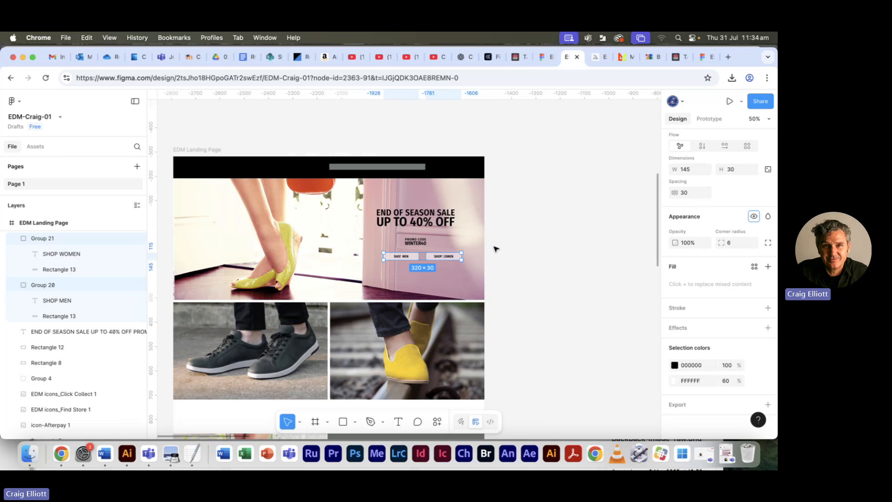
- Group the SHOP MEN and SHOP WOMEN buttons together into one group
{"action": "left_click", "coordinate": [413, 213]}
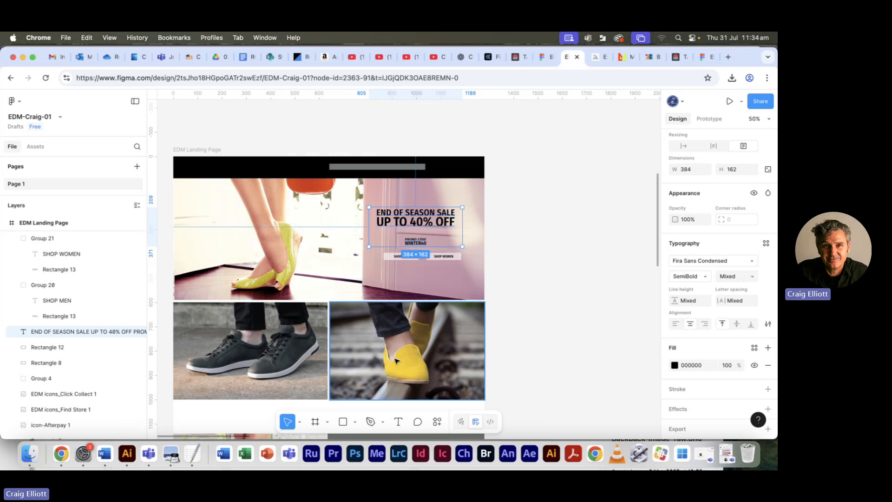
{"action": "left_click", "coordinate": [542, 283]}
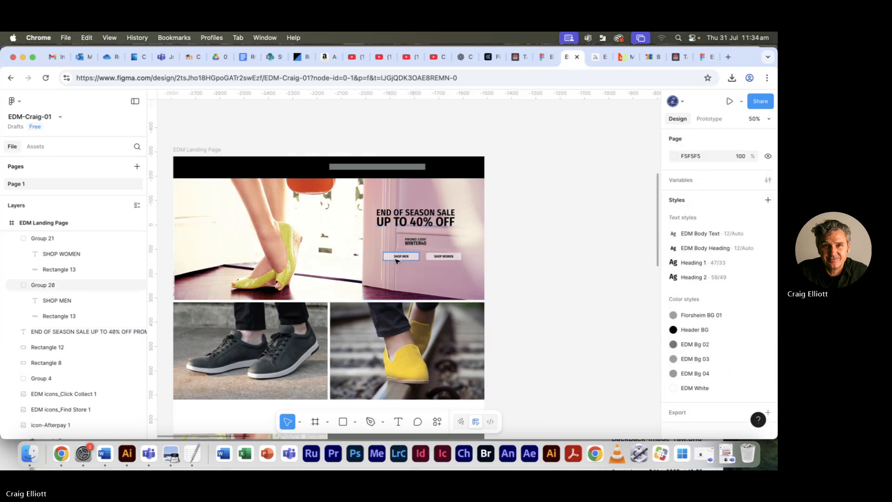
{"action": "left_click", "coordinate": [410, 259]}
{"action": "left_click", "coordinate": [444, 256], "text": "shift"}
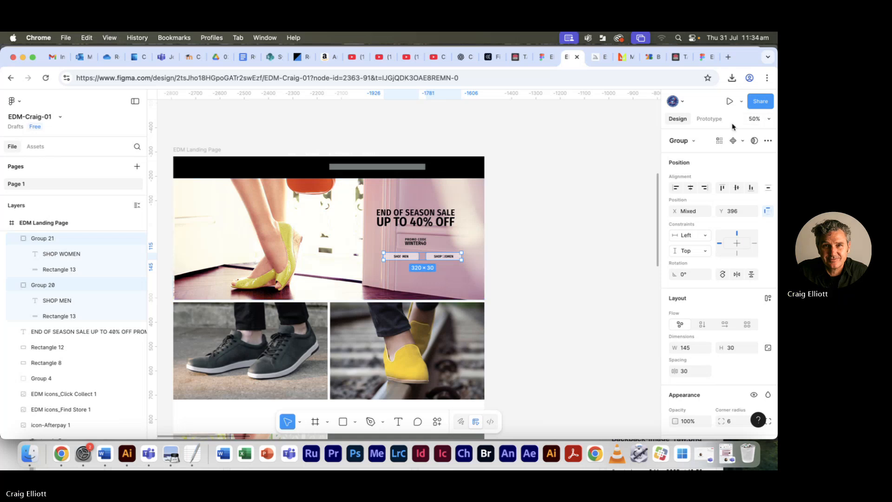
{"action": "key", "text": "super+g"}
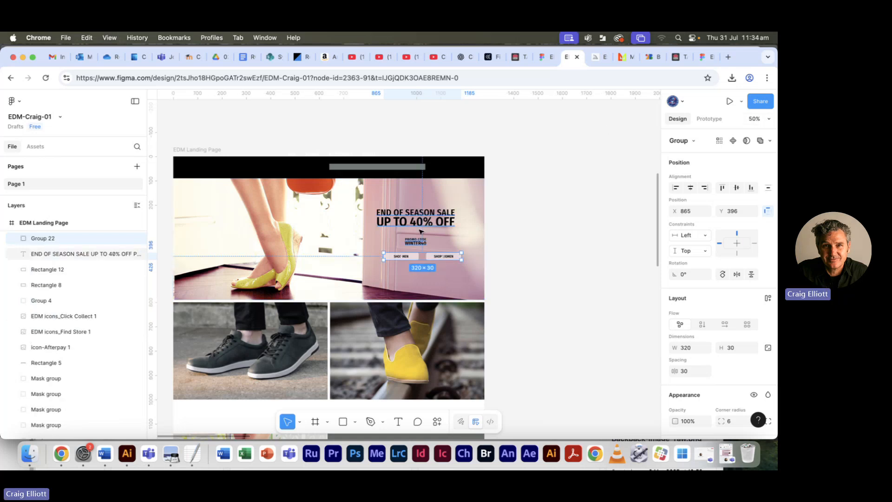
- Align the sale text and button group horizontally centred with the yellow shoe image below the hero, and deselect everything
{"action": "left_click", "coordinate": [420, 224], "text": "shift"}
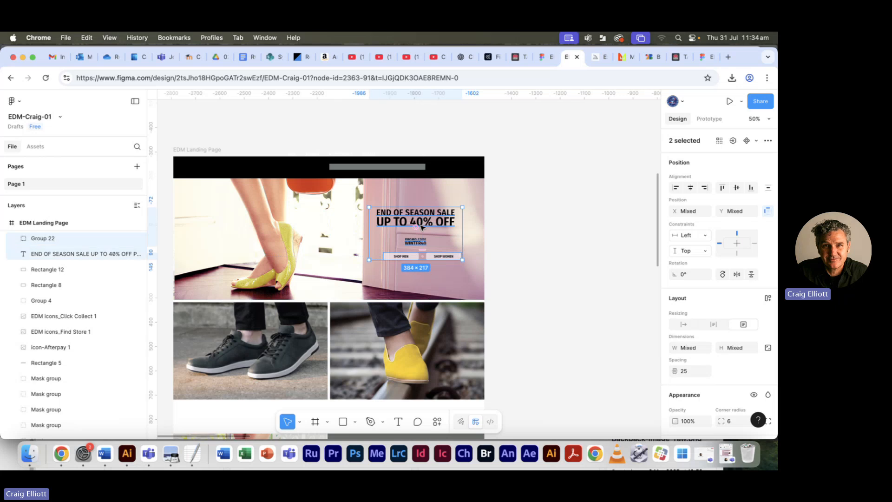
{"action": "left_click", "coordinate": [545, 349]}
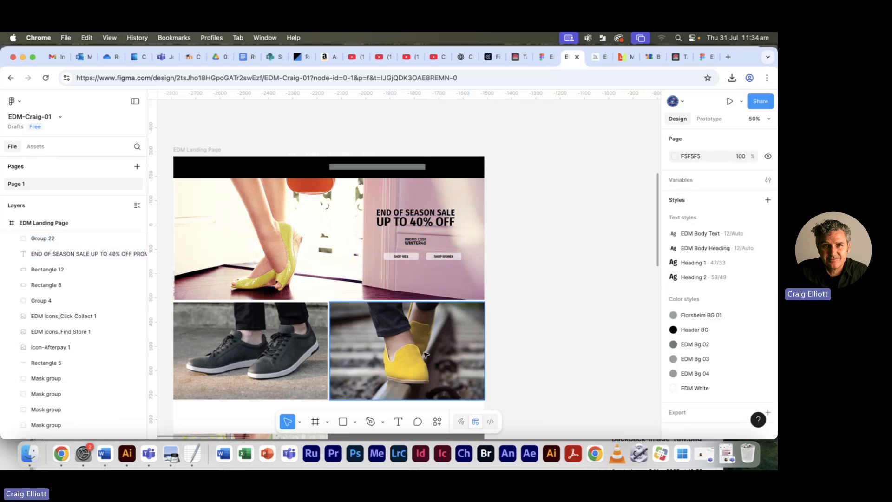
{"action": "left_click", "coordinate": [418, 353]}
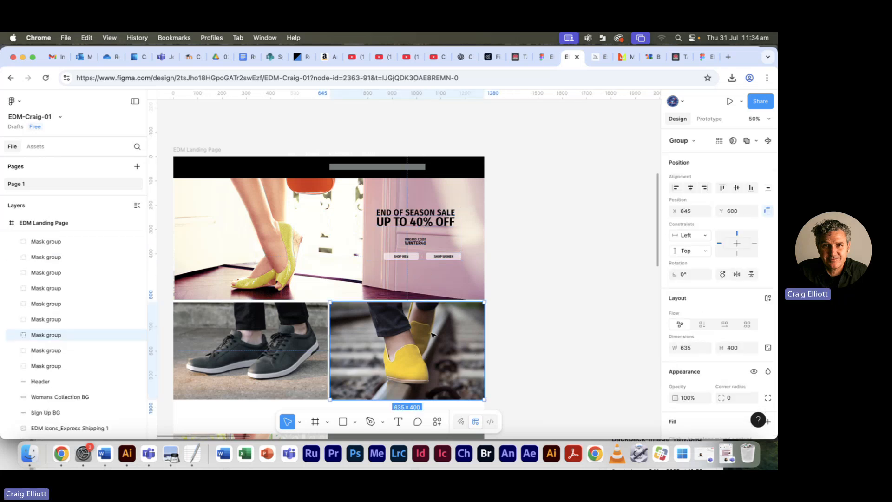
{"action": "left_click", "coordinate": [415, 223], "text": "shift"}
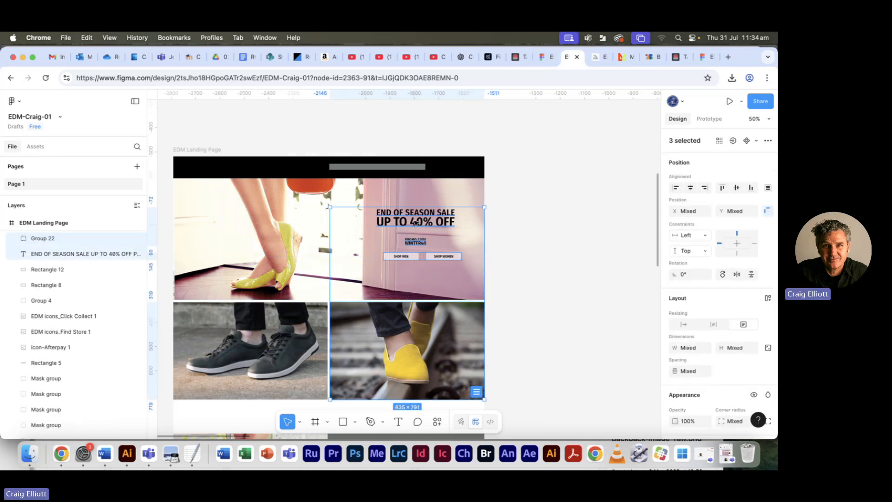
{"action": "left_click", "coordinate": [691, 187]}
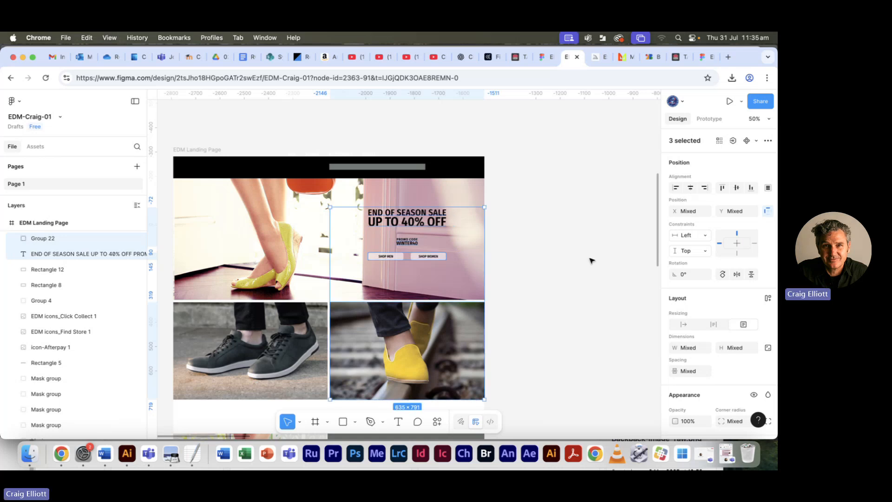
{"action": "scroll", "coordinate": [579, 264], "scroll_direction": "down", "scroll_amount": 2}
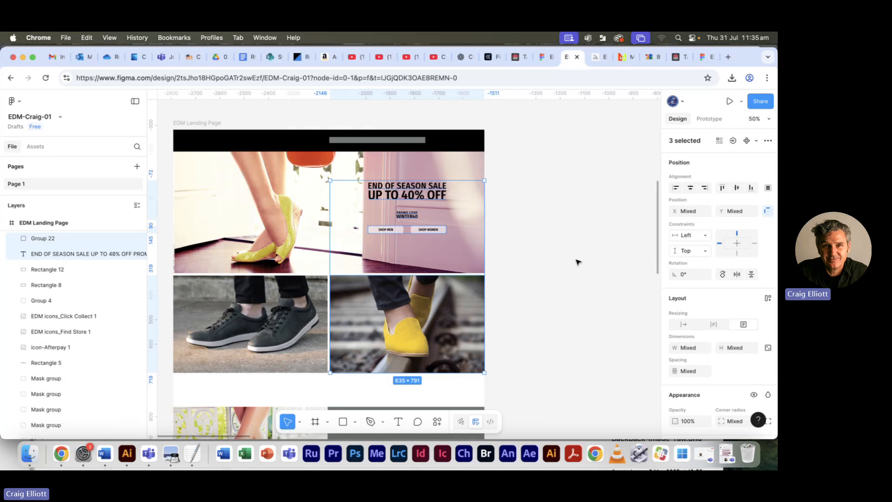
{"action": "left_click", "coordinate": [578, 265]}
- Check the hero in the reference PDF, return to Figma and enlarge the masked hero photo to about 1474 × 982 at X 0, Y -301
{"action": "key", "text": "super+Tab"}
{"action": "key", "text": "super+shift+Tab"}
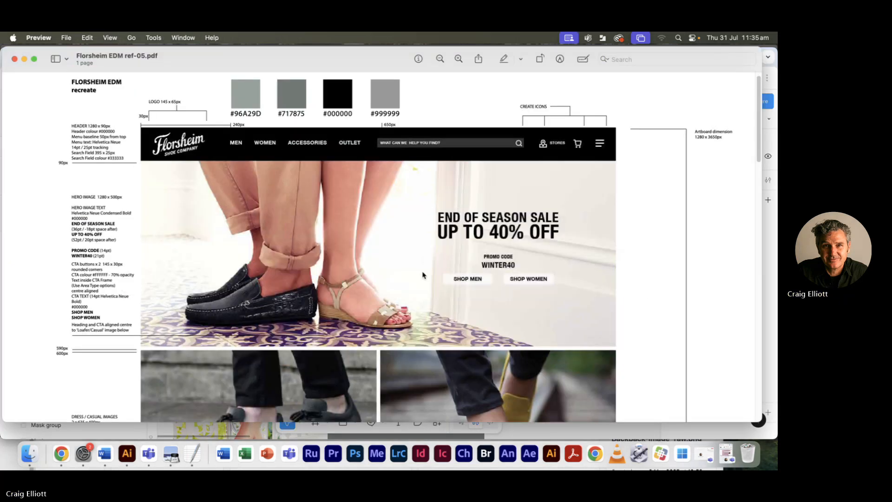
{"action": "key", "text": "super+Tab"}
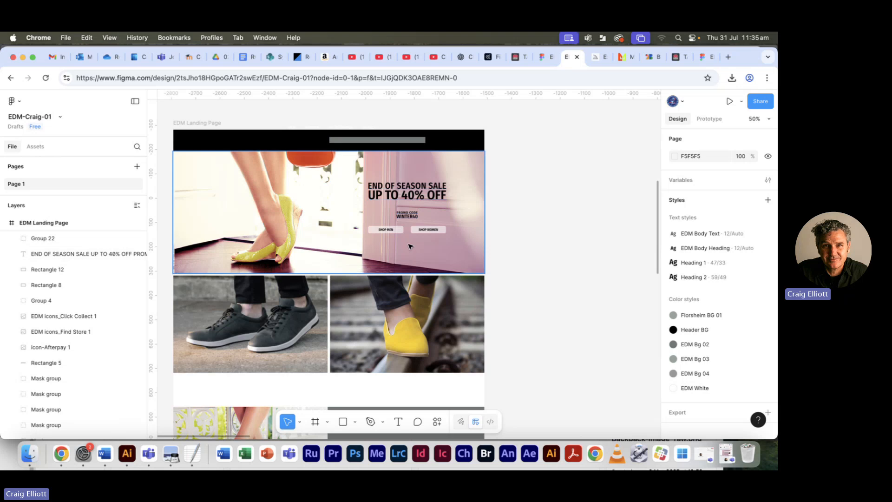
{"action": "left_click", "coordinate": [286, 228]}
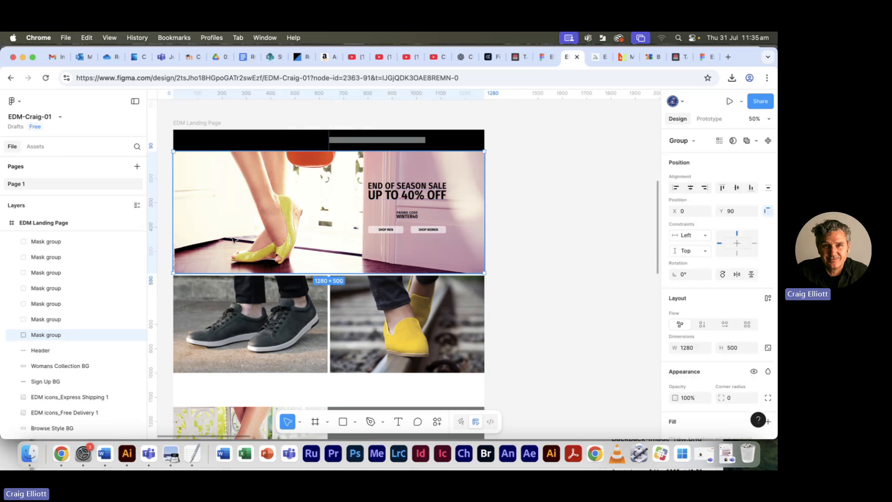
{"action": "left_click", "coordinate": [14, 335]}
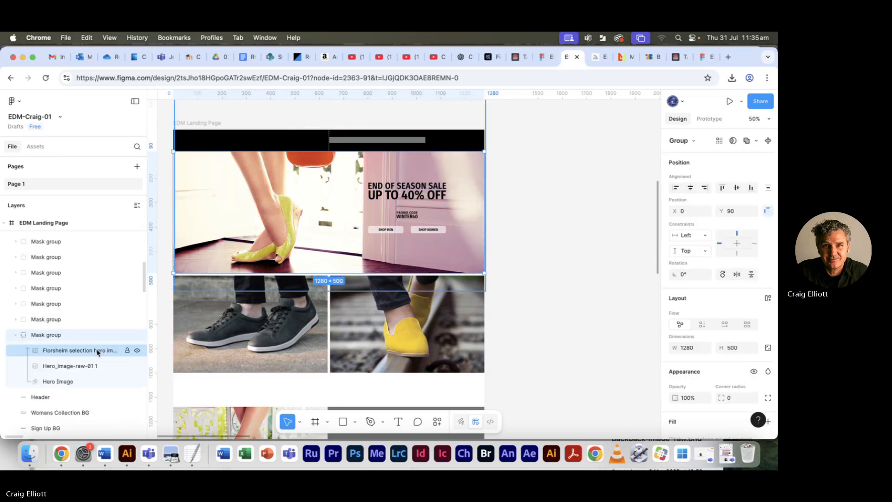
{"action": "left_click", "coordinate": [84, 356]}
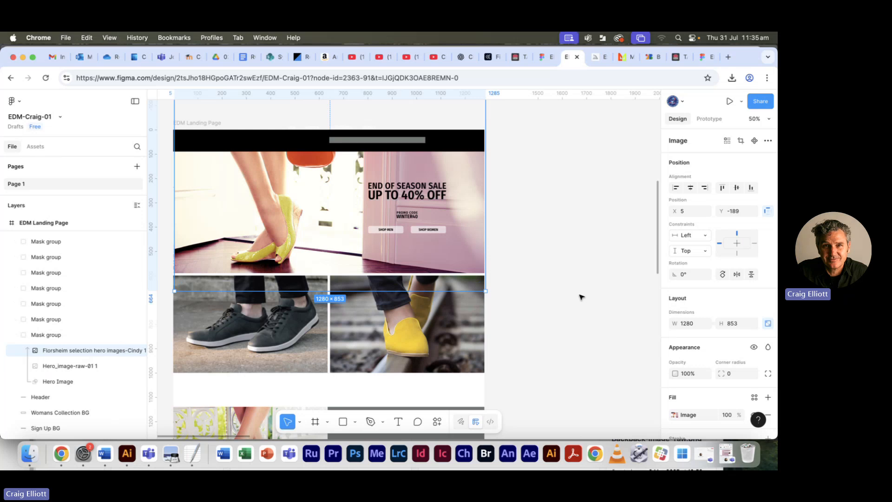
{"action": "left_click_drag", "start_coordinate": [486, 291], "coordinate": [533, 322]}
{"action": "left_click_drag", "start_coordinate": [303, 239], "coordinate": [302, 212]}
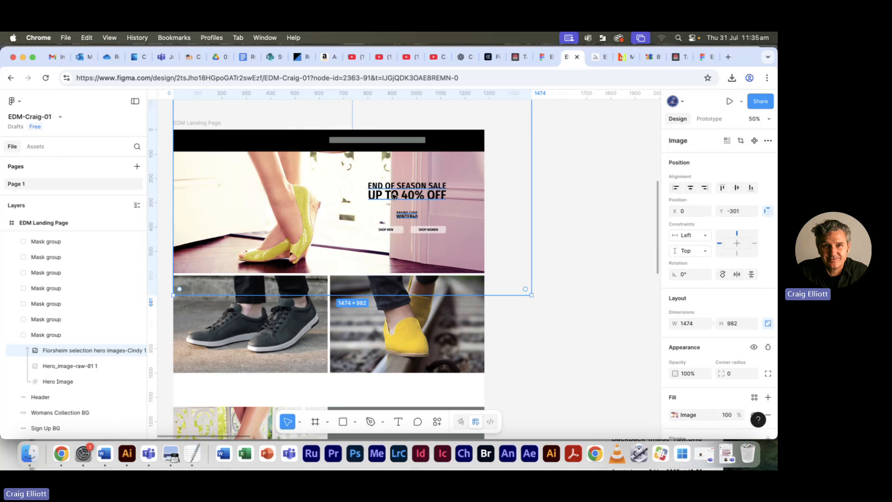
- Try enlarging the hero photo to about 1607 × 1071 and shifting it to X -33, Y -386
{"action": "scroll", "coordinate": [567, 176], "scroll_direction": "up", "scroll_amount": 2}
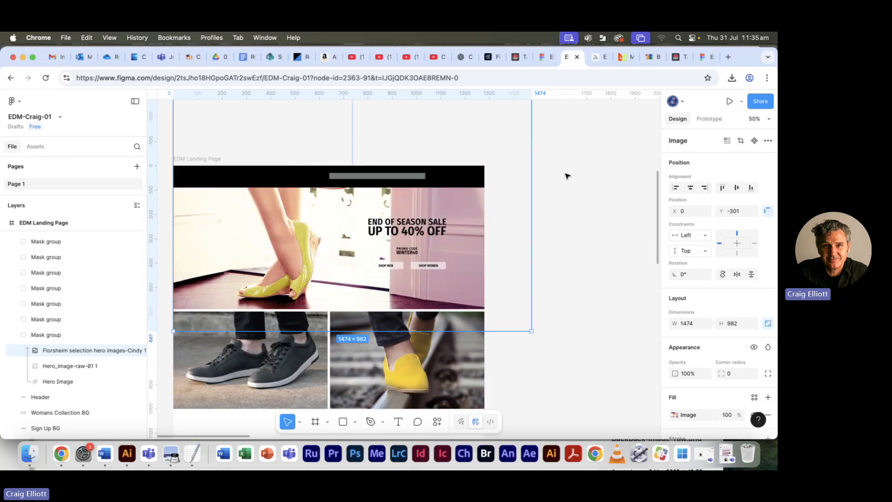
{"action": "key", "text": "minus"}
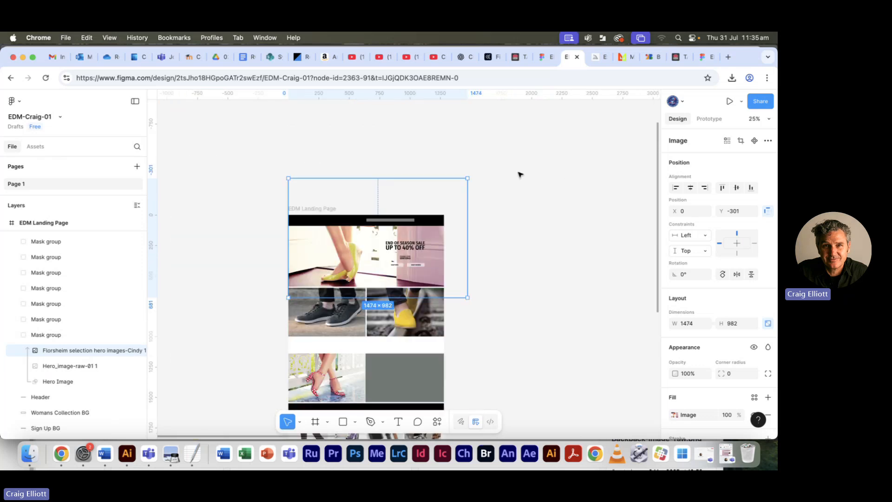
{"action": "left_click_drag", "start_coordinate": [469, 178], "coordinate": [480, 168]}
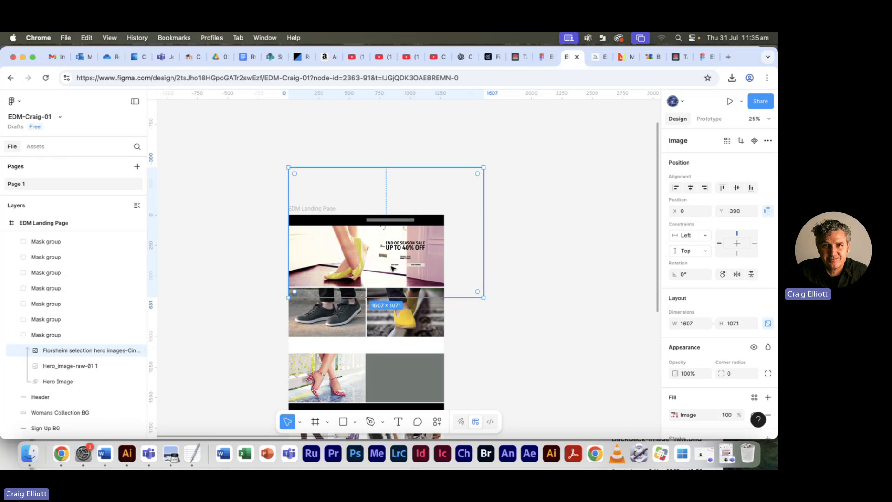
{"action": "left_click_drag", "start_coordinate": [344, 270], "coordinate": [345, 269]}
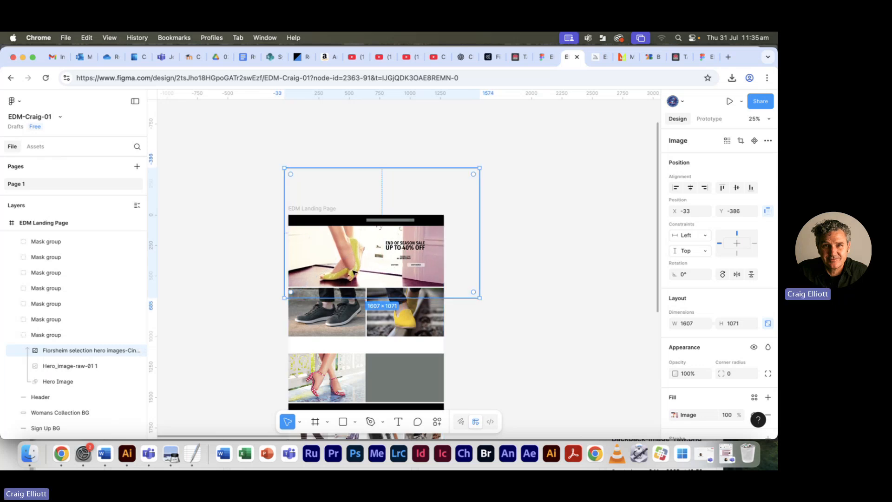
{"action": "key", "text": "shift+0"}
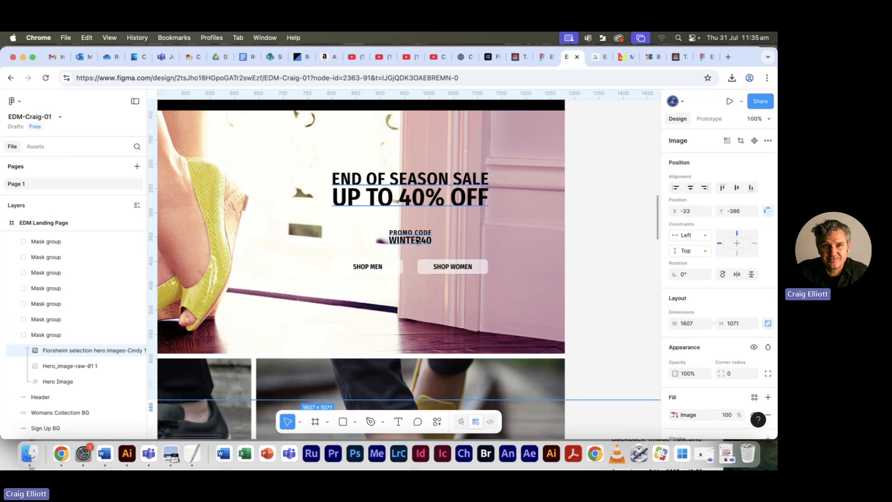
- Try moving the END OF SEASON SALE text to about X 742, Y 225, and undo the move
{"action": "left_click_drag", "start_coordinate": [408, 242], "coordinate": [388, 245]}
{"action": "key", "text": "super+z"}
{"action": "left_click", "coordinate": [599, 199]}
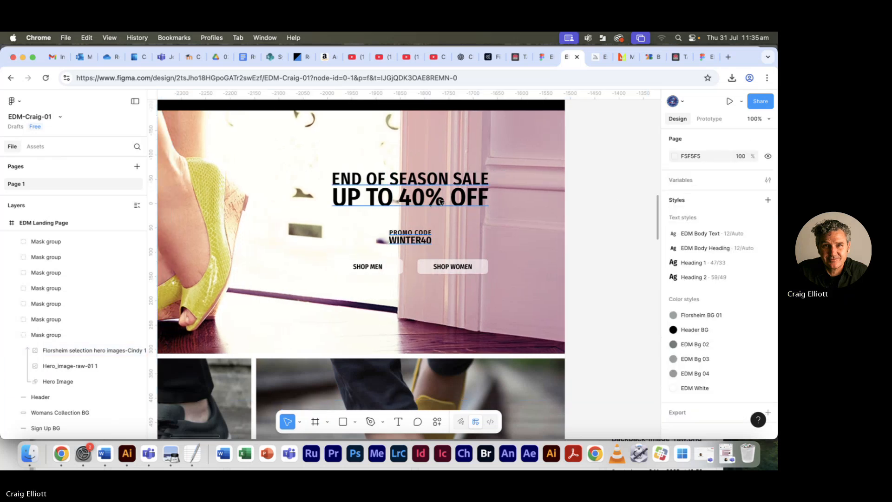
{"action": "left_click_drag", "start_coordinate": [441, 201], "coordinate": [428, 209]}
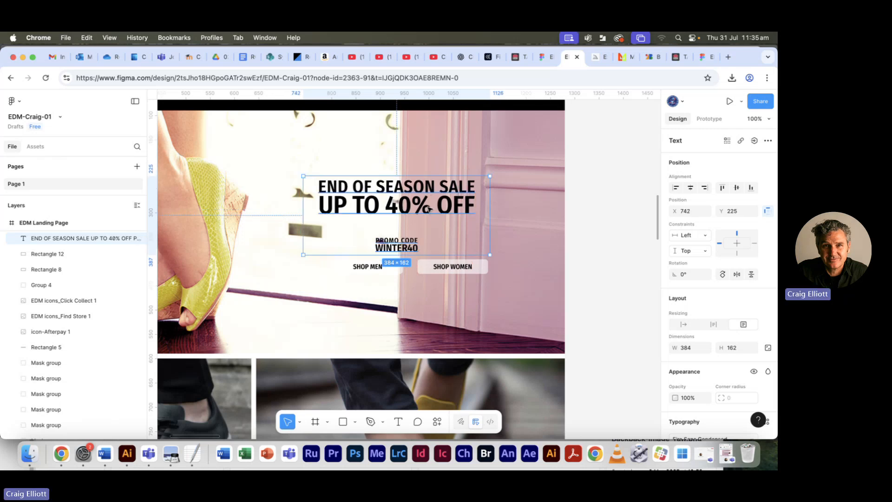
{"action": "key", "text": "super+z"}
{"action": "key", "text": "super+z"}
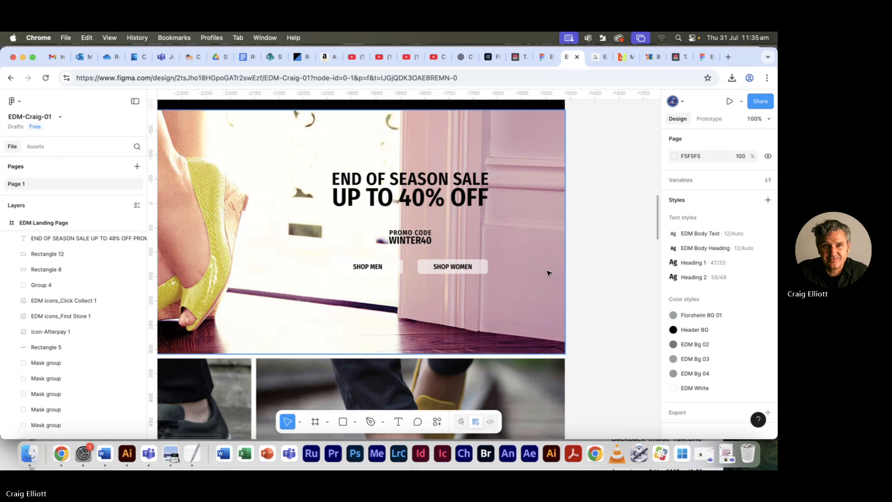
- Undo the hero photo's last shift and second enlargement, and deselect it
{"action": "key", "text": "super+z"}
{"action": "key", "text": "super+z"}
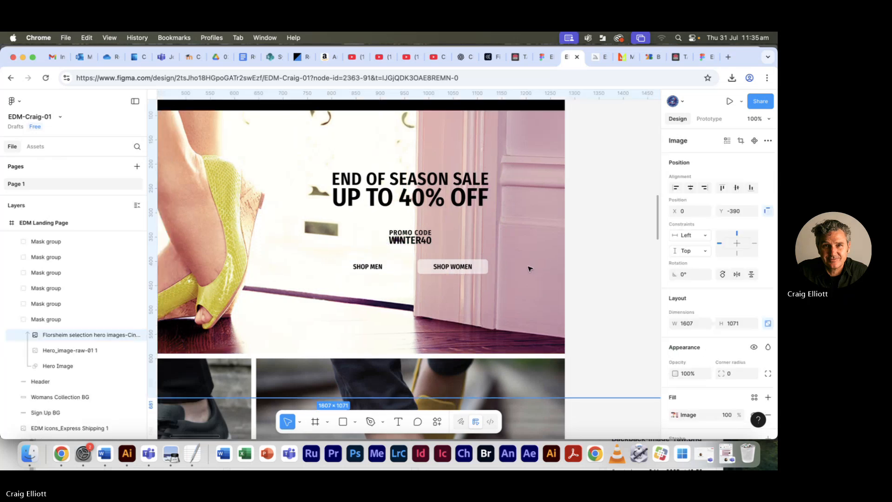
{"action": "key", "text": "super+z"}
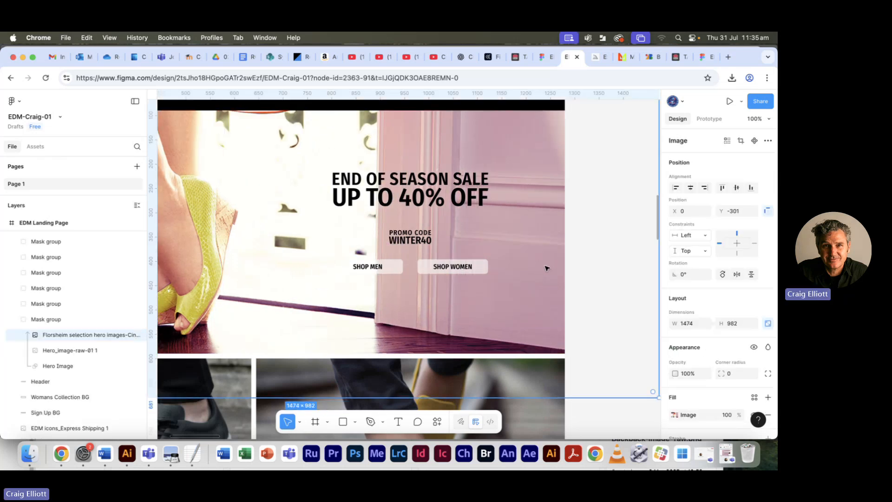
{"action": "key", "text": "super+comma"}
{"action": "key", "text": "super+minus"}
{"action": "key", "text": "super+minus"}
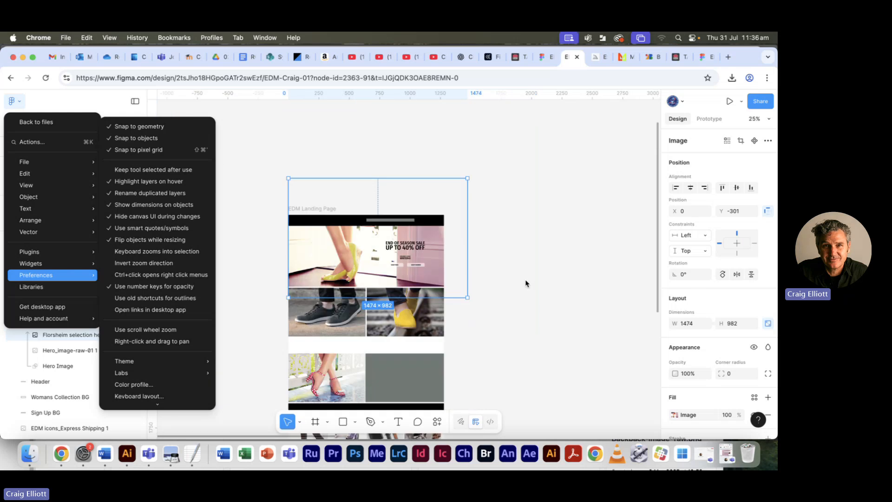
{"action": "left_click", "coordinate": [543, 276]}
{"action": "left_click", "coordinate": [516, 259]}
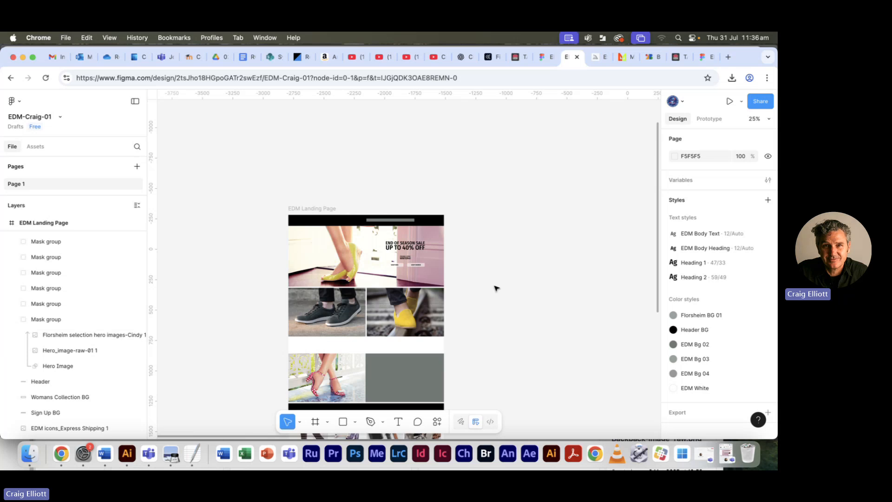
- Switch to Finder, open florsheim-shoe-company-logo-vector.svg from Florsheim logo and Icons reference-20250723 in Illustrator, and close the floating Paragraph Styles panel
{"action": "key", "text": "super+Tab"}
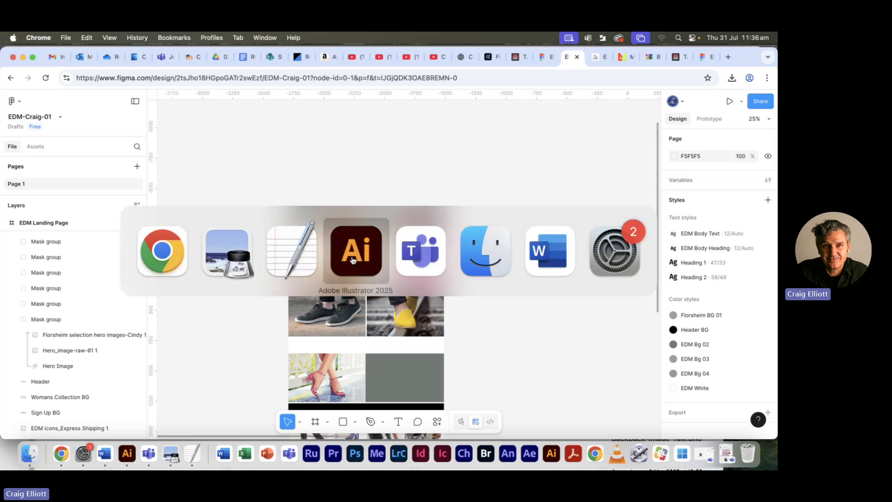
{"action": "left_click", "coordinate": [481, 243]}
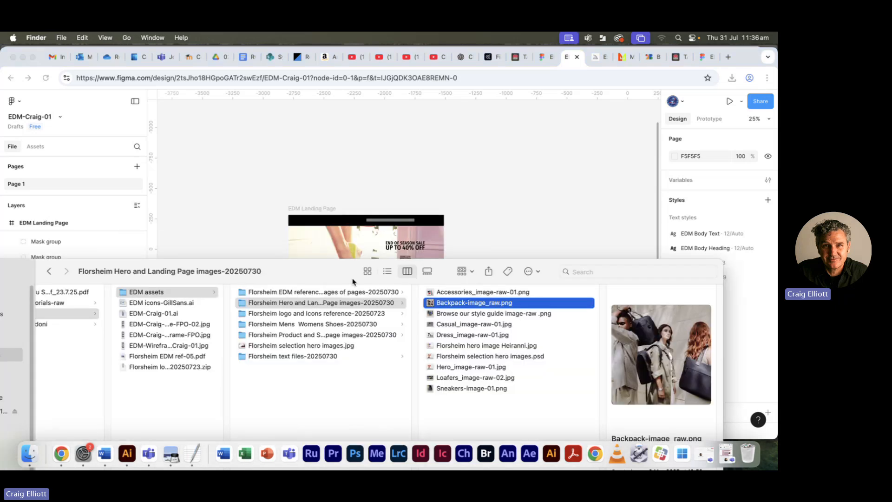
{"action": "left_click_drag", "start_coordinate": [323, 277], "coordinate": [328, 135]}
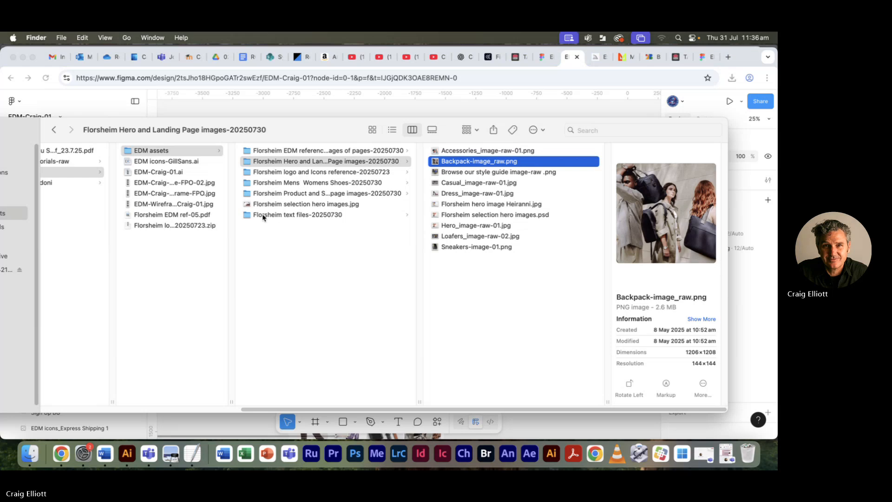
{"action": "left_click", "coordinate": [302, 172]}
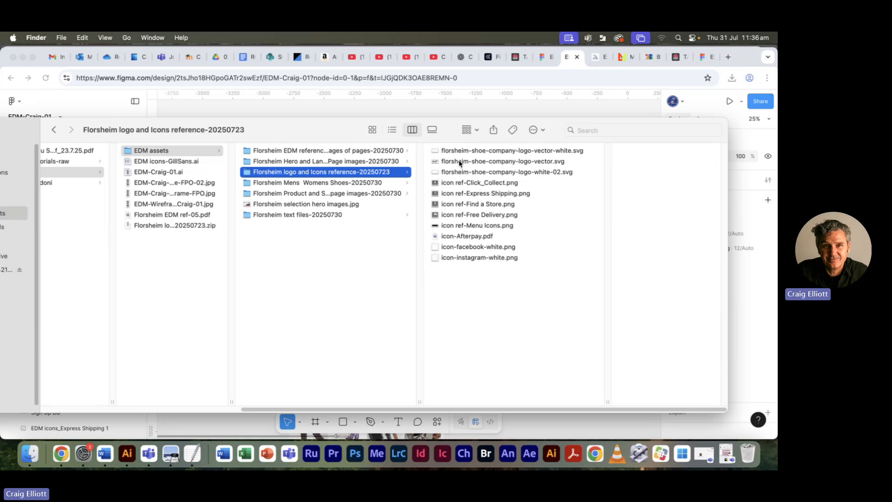
{"action": "left_click", "coordinate": [437, 162]}
{"action": "double_click", "coordinate": [437, 161]}
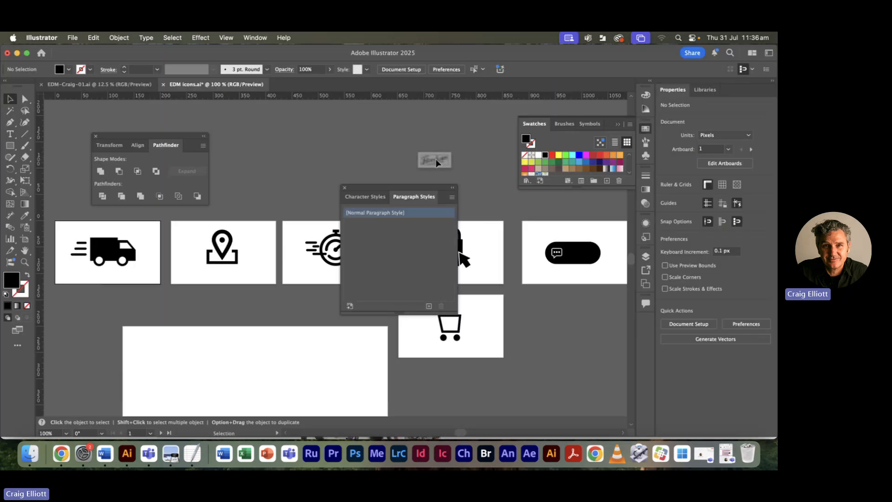
{"action": "left_click_drag", "start_coordinate": [543, 237], "coordinate": [566, 238]}
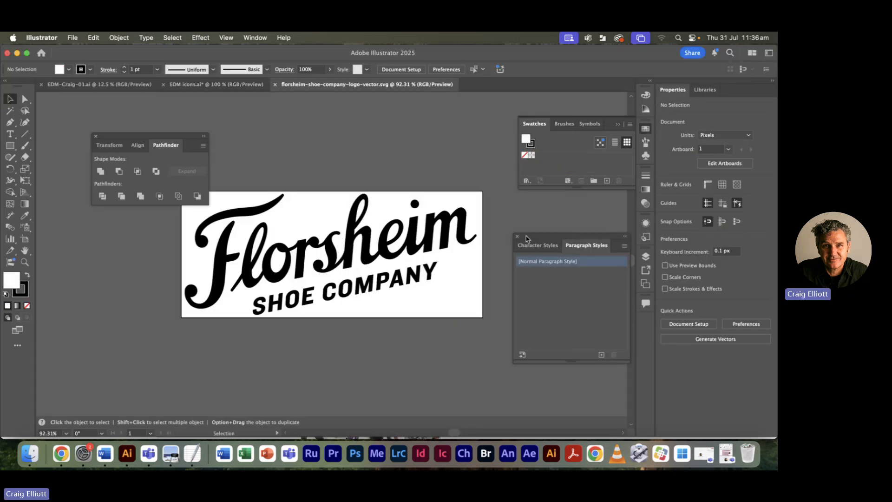
{"action": "left_click", "coordinate": [517, 238]}
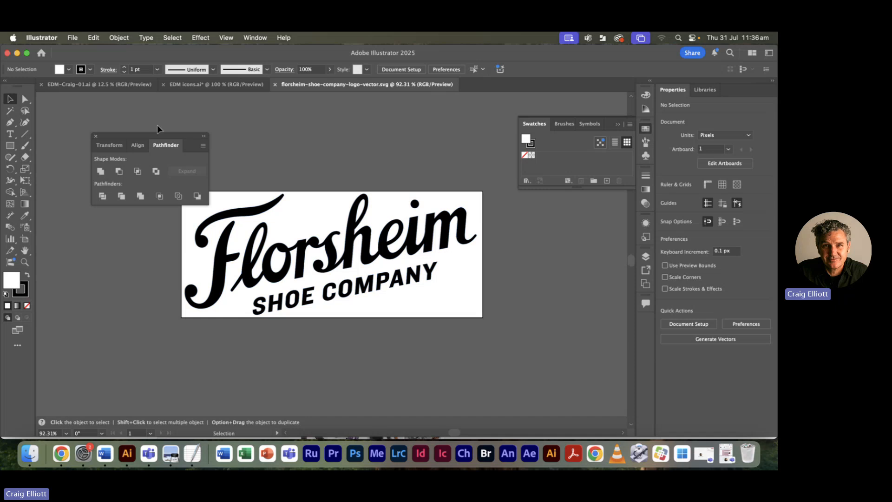
- Close the floating Pathfinder panel and load the default Web swatch library
{"action": "left_click", "coordinate": [95, 136]}
{"action": "left_click", "coordinate": [335, 266]}
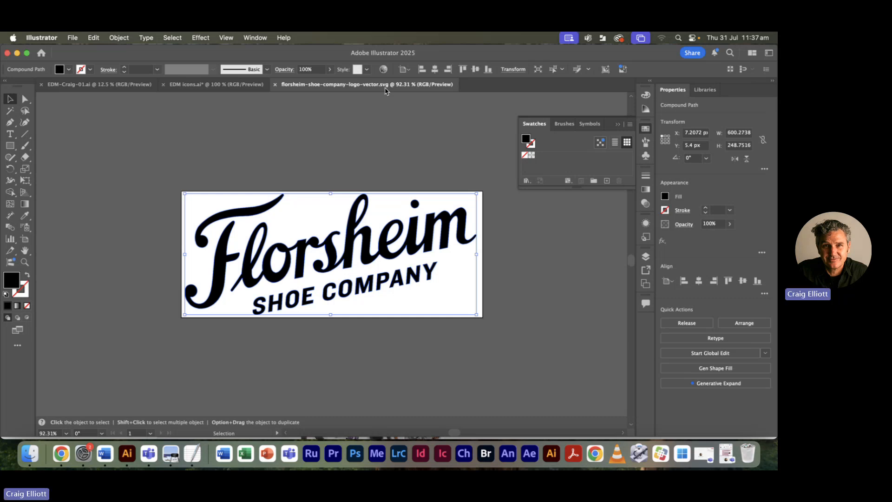
{"action": "left_click", "coordinate": [261, 162]}
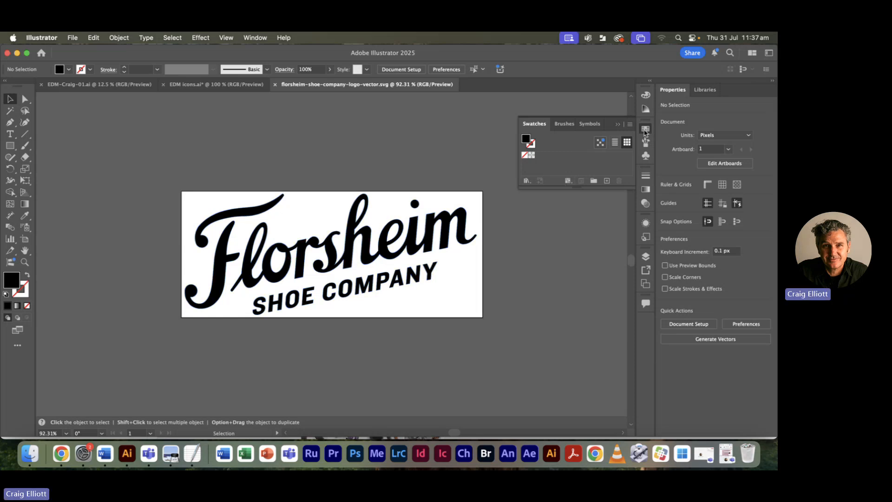
{"action": "left_click", "coordinate": [645, 128]}
{"action": "left_click", "coordinate": [645, 128]}
{"action": "left_click", "coordinate": [526, 182]}
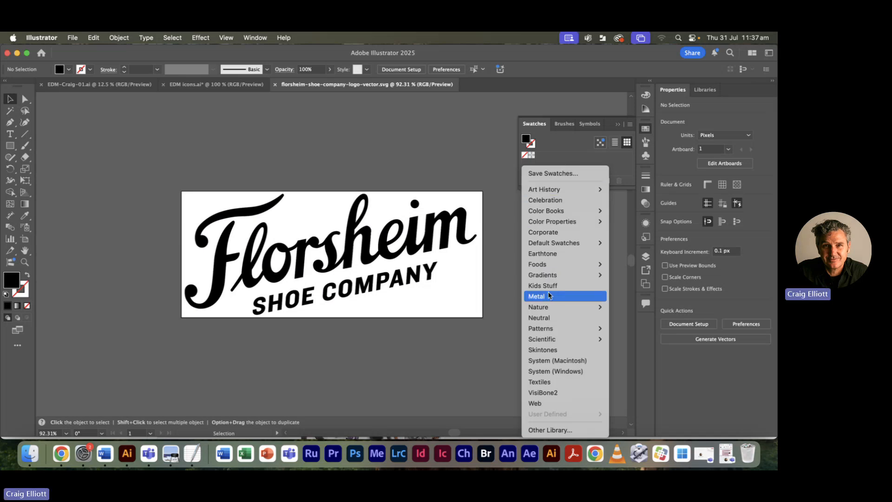
{"action": "mouse_move", "coordinate": [580, 243]}
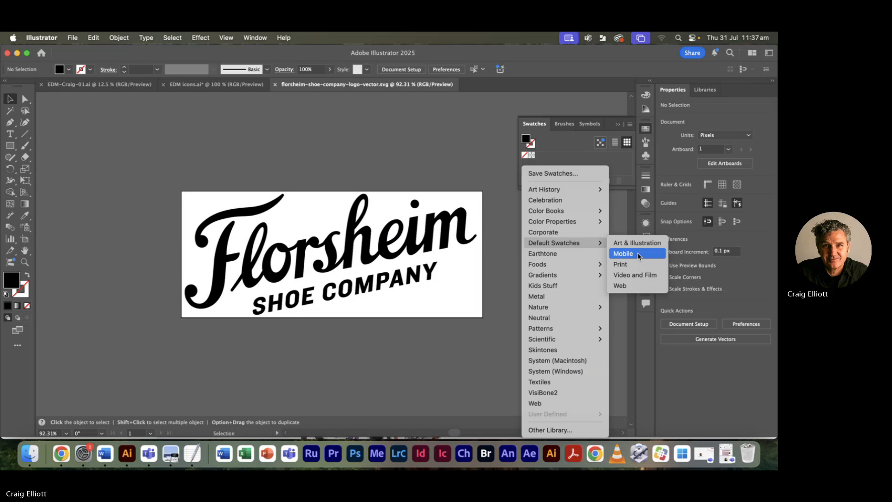
{"action": "left_click", "coordinate": [636, 286]}
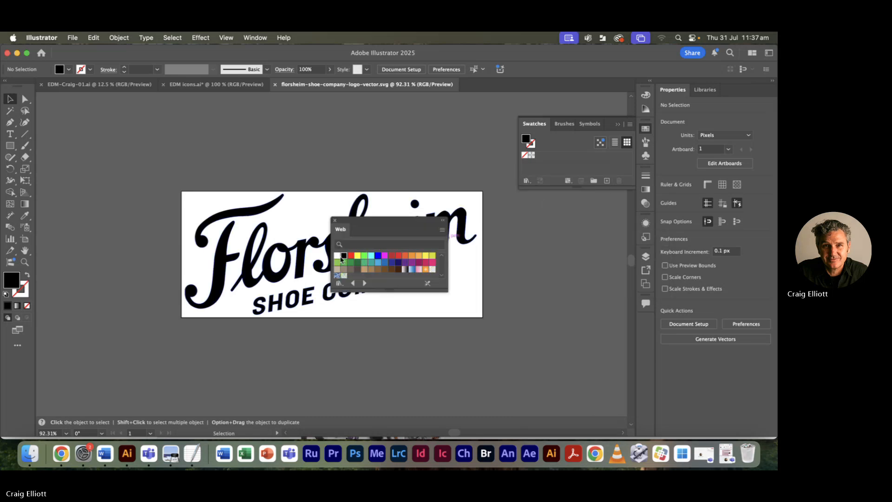
- Move the Web swatches clear of the logo, fill the Florsheim logo's compound path with white, and deselect it
{"action": "left_click", "coordinate": [339, 256]}
{"action": "left_click_drag", "start_coordinate": [368, 225], "coordinate": [540, 260]}
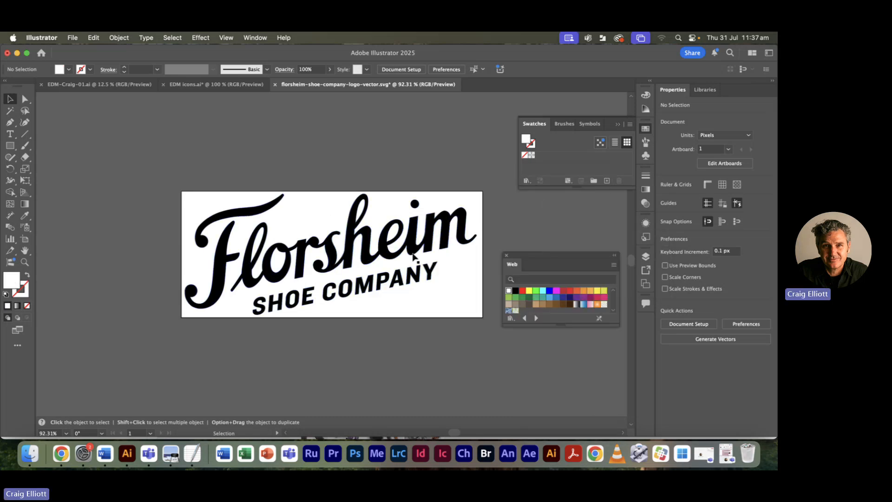
{"action": "left_click", "coordinate": [395, 251]}
{"action": "key", "text": "super+y"}
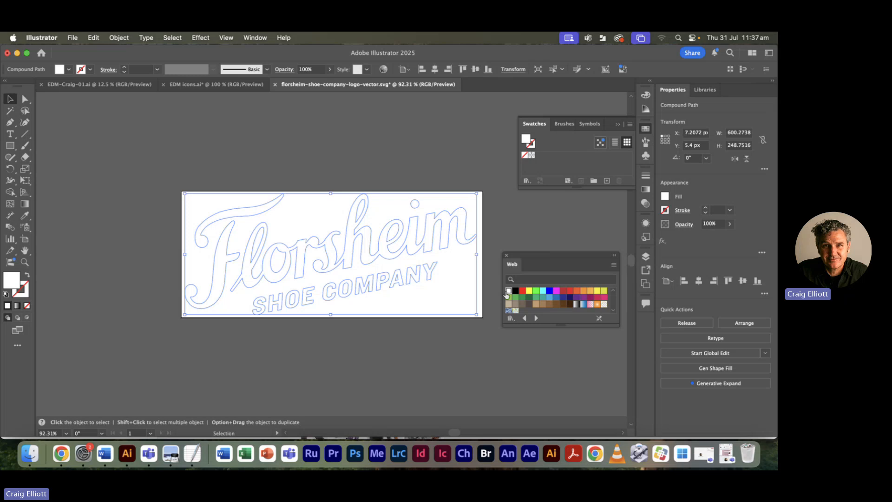
{"action": "left_click", "coordinate": [516, 242]}
{"action": "key", "text": "super+y"}
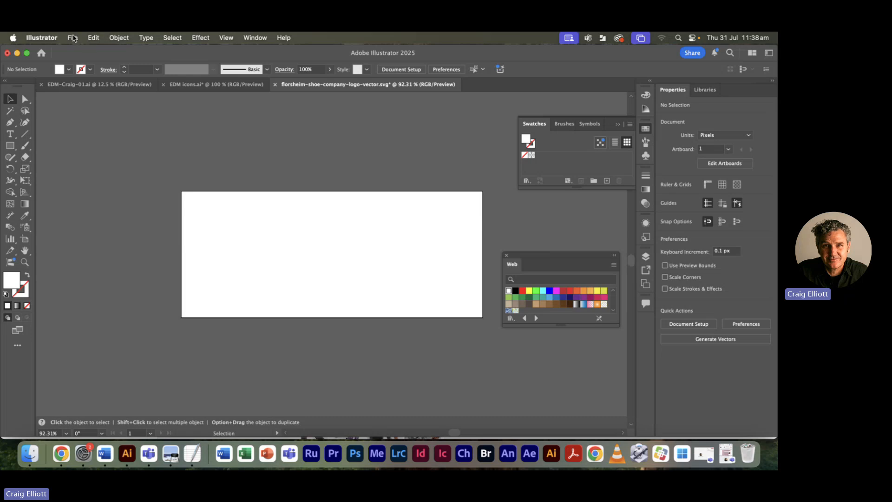
- Start saving the white logo as a copy on the computer in SVG format, using all artboards
{"action": "left_click", "coordinate": [74, 38]}
{"action": "left_click", "coordinate": [87, 145]}
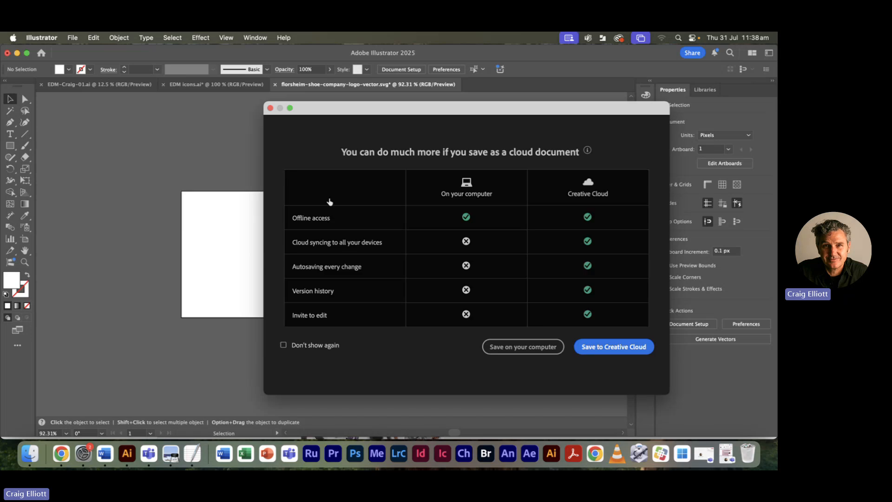
{"action": "left_click", "coordinate": [519, 350]}
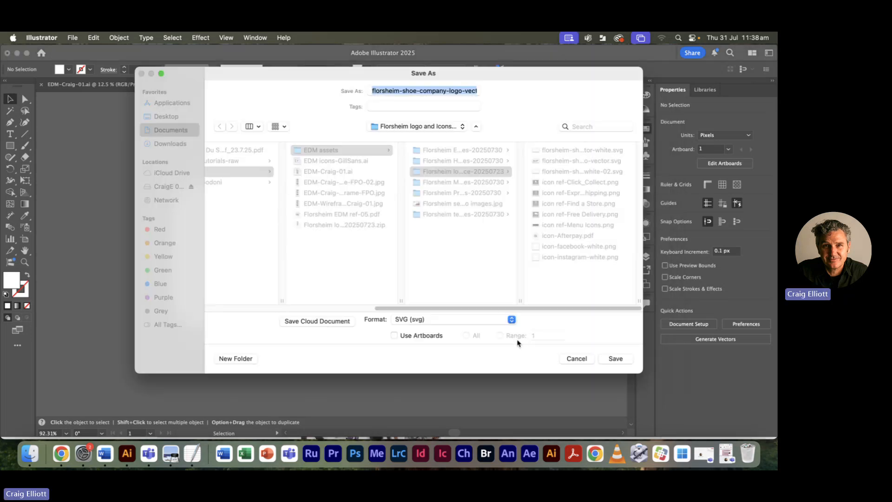
{"action": "left_click", "coordinate": [418, 321]}
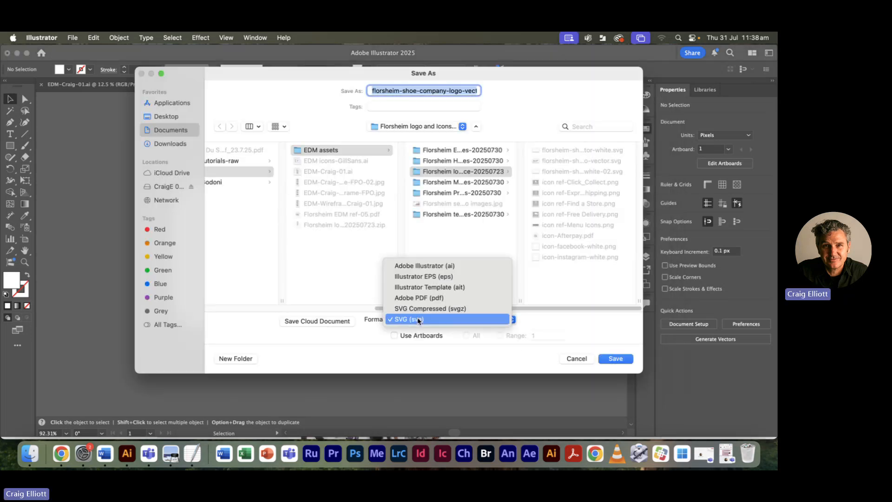
{"action": "left_click", "coordinate": [420, 320]}
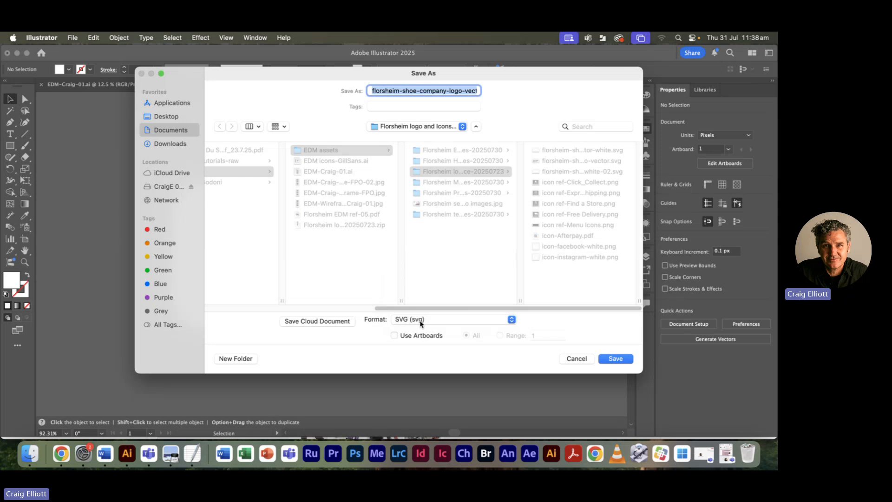
{"action": "left_click", "coordinate": [421, 320]}
{"action": "left_click", "coordinate": [418, 320]}
{"action": "left_click", "coordinate": [403, 335]}
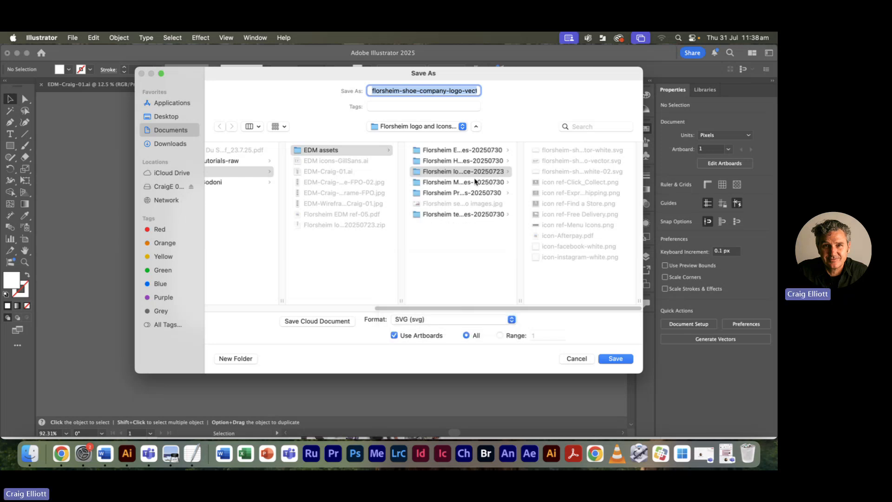
- Name the copy florsheim-shoe-company-logo-white-03.svg and save it with the SVG 1.1 profile and embedded images
{"action": "left_click", "coordinate": [561, 172]}
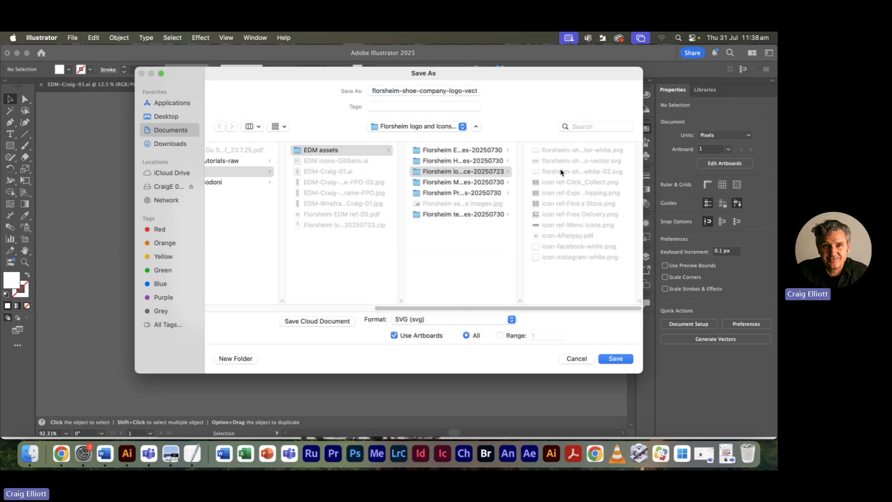
{"action": "left_click_drag", "start_coordinate": [474, 93], "coordinate": [473, 89]}
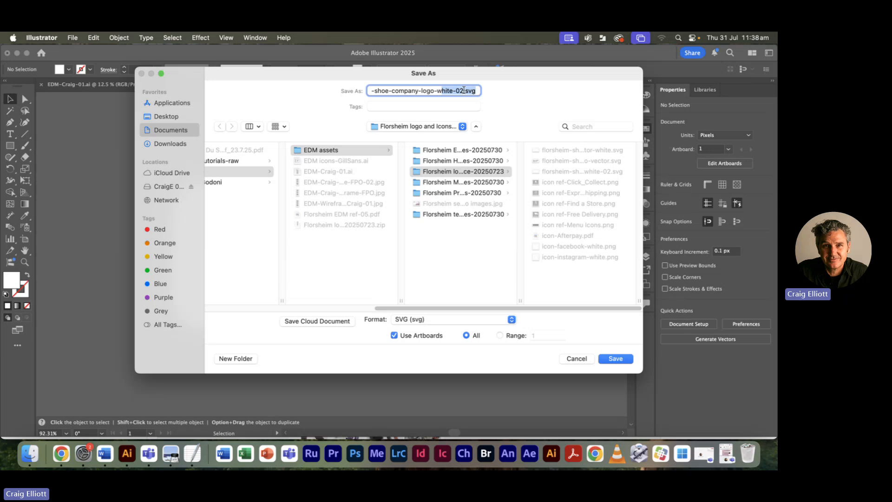
{"action": "left_click", "coordinate": [461, 90]}
{"action": "type", "text": "3"}
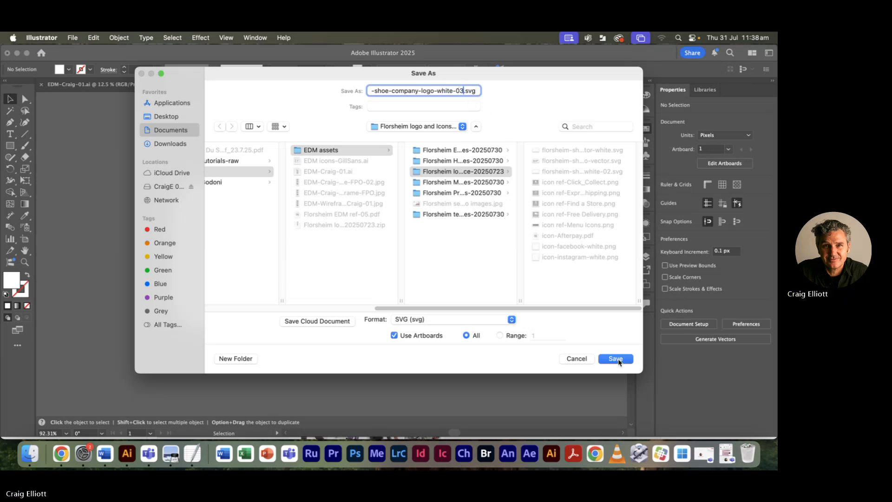
{"action": "left_click", "coordinate": [618, 361]}
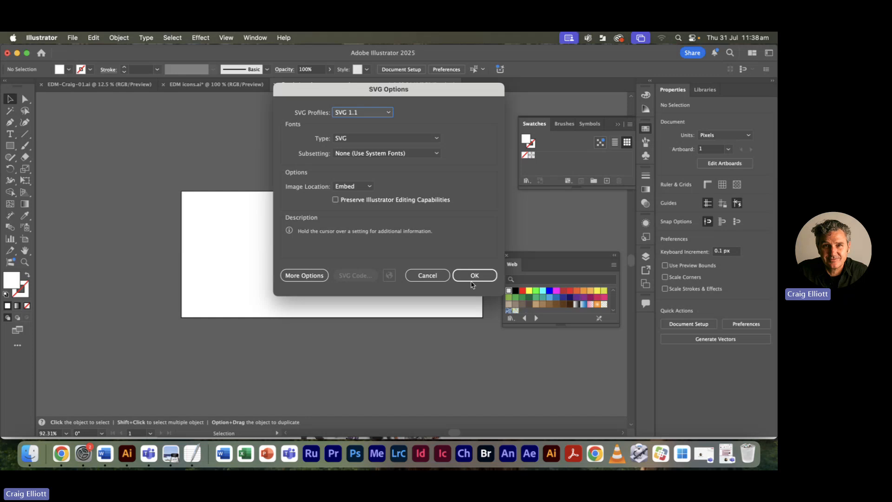
{"action": "left_click", "coordinate": [472, 277]}
- Switch to the Figma design in Chrome and import florsheim-shoe-company-logo-white-03.svg from Finder onto the EDM Landing Page
{"action": "key", "text": "super+Tab"}
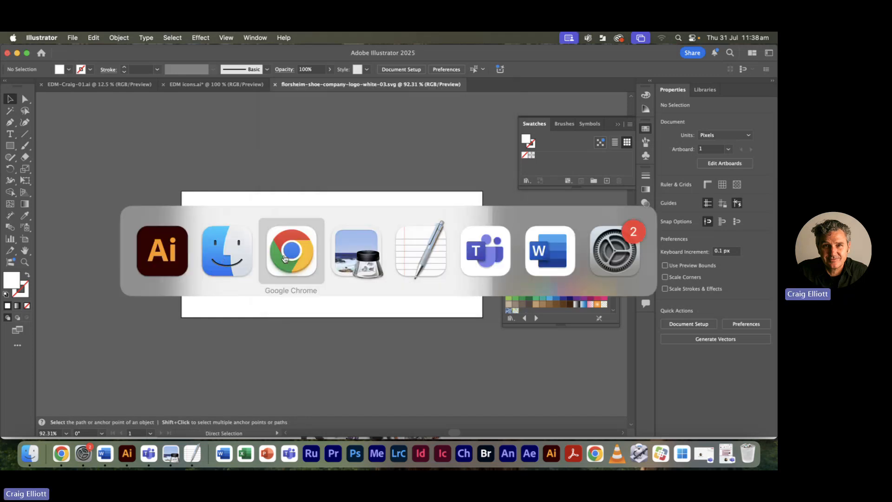
{"action": "left_click", "coordinate": [296, 259]}
{"action": "left_click_drag", "start_coordinate": [388, 177], "coordinate": [474, 105]}
{"action": "key", "text": "super+Tab"}
{"action": "left_click", "coordinate": [294, 249]}
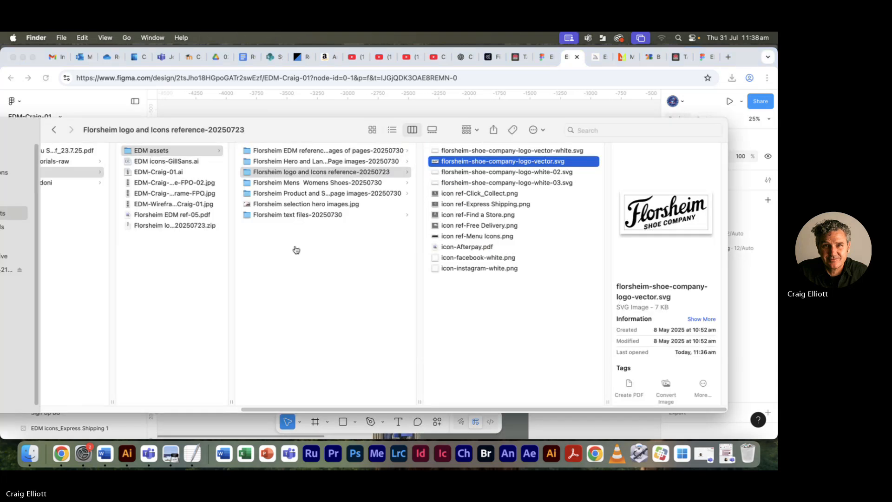
{"action": "left_click", "coordinate": [484, 183]}
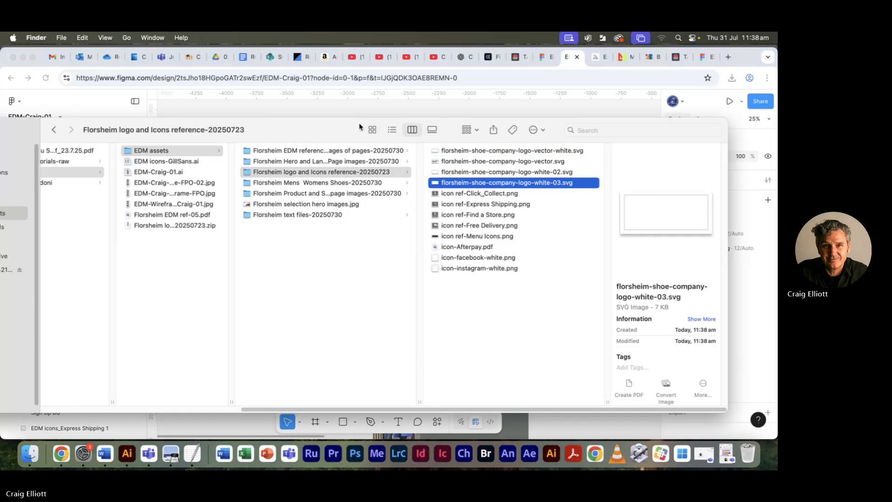
{"action": "left_click_drag", "start_coordinate": [361, 123], "coordinate": [200, 270]}
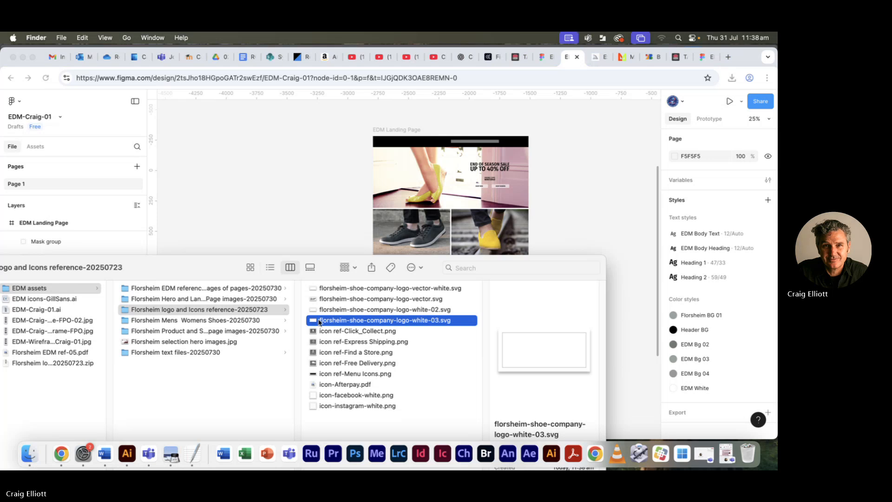
{"action": "left_click_drag", "start_coordinate": [317, 322], "coordinate": [387, 183]}
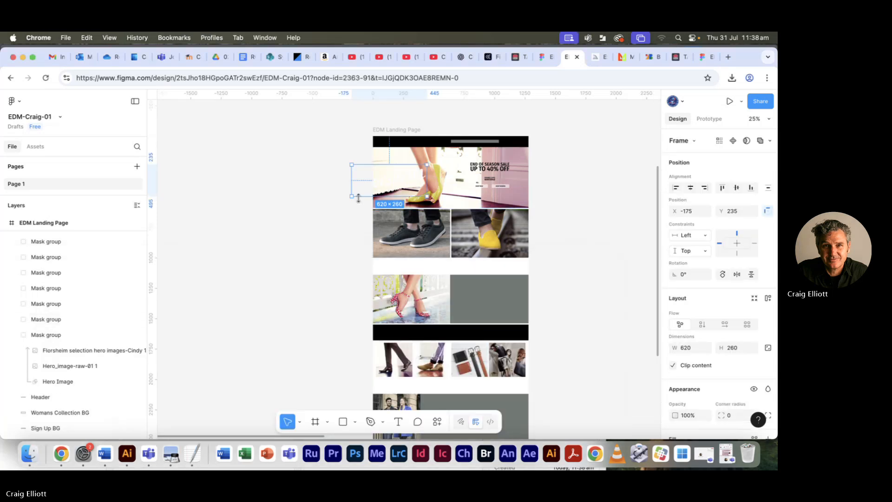
- Move the imported white logo up over the black header, to about X -44, Y -69
{"action": "key", "text": "super+plus"}
{"action": "key", "text": "super+plus"}
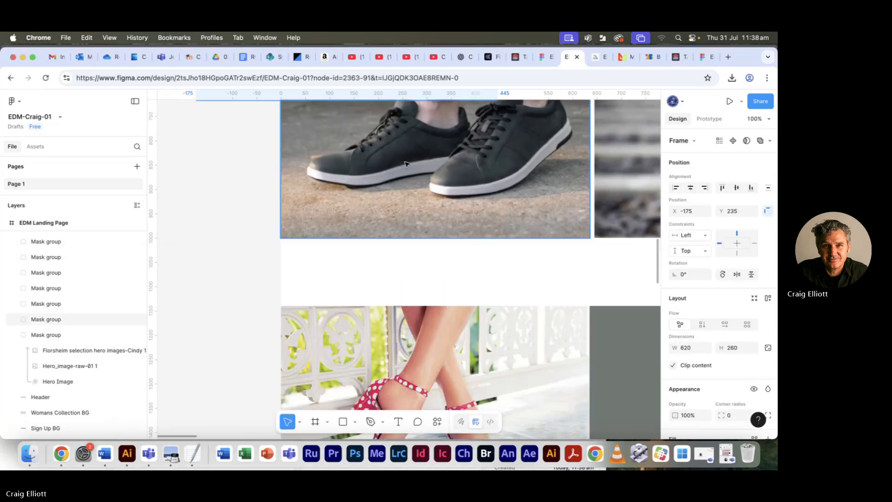
{"action": "left_click_drag", "start_coordinate": [358, 167], "coordinate": [376, 389]}
{"action": "left_click_drag", "start_coordinate": [427, 263], "coordinate": [422, 341]}
{"action": "left_click_drag", "start_coordinate": [331, 239], "coordinate": [361, 159]}
{"action": "scroll", "coordinate": [355, 204], "scroll_direction": "up", "scroll_amount": 2}
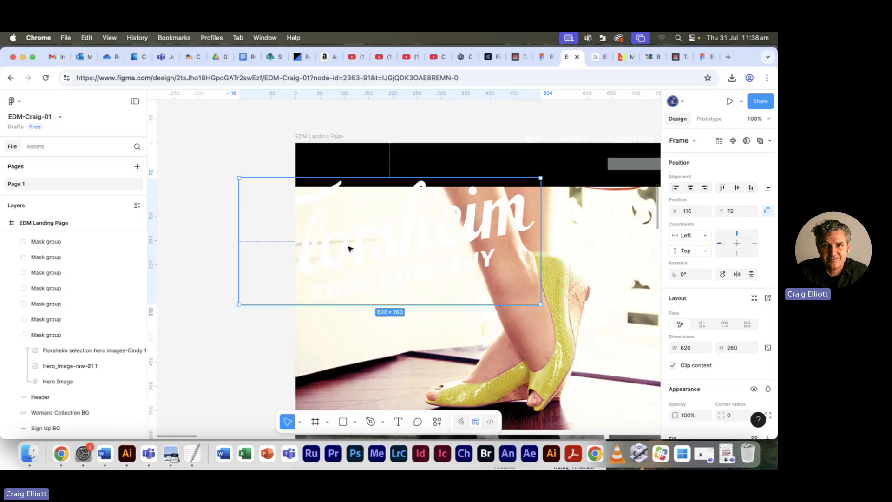
{"action": "left_click_drag", "start_coordinate": [350, 249], "coordinate": [384, 179]}
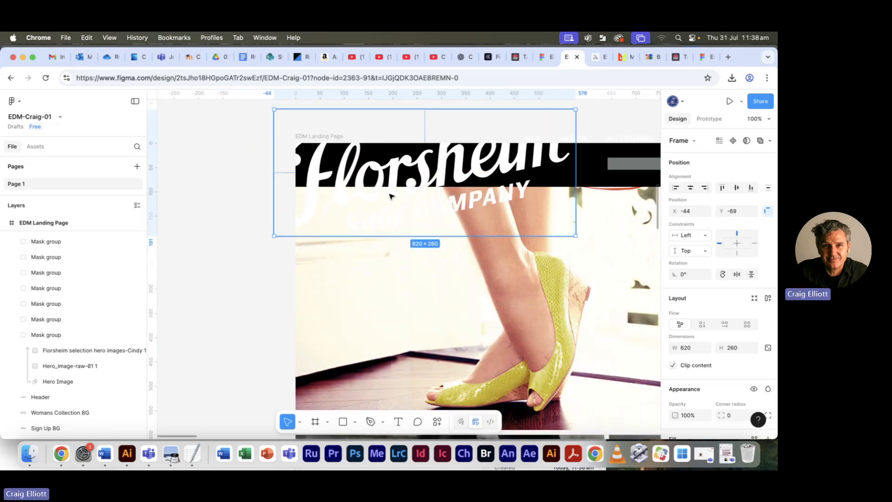
- Switch to Preview to check the logo's size and margin specifications in Florsheim EDM ref-05.pdf, and return to the Figma design
{"action": "key", "text": "super+Tab"}
{"action": "key", "text": "super+Tab"}
{"action": "key", "text": "super+Tab"}
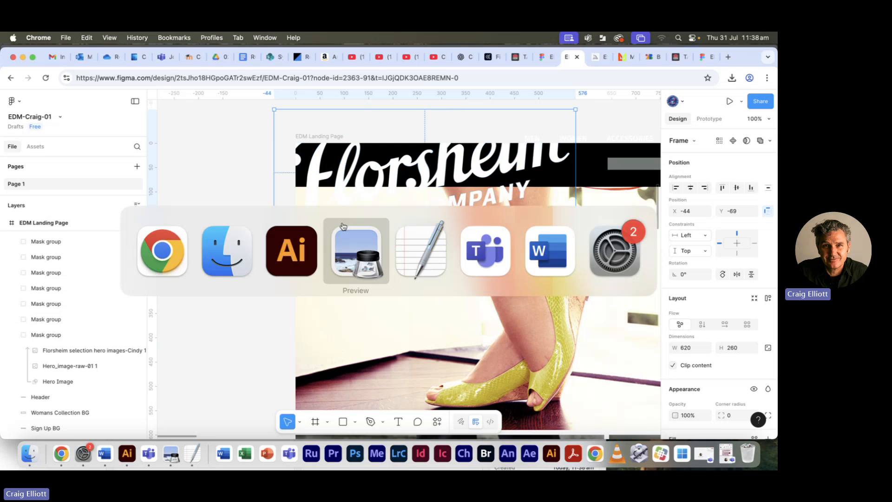
{"action": "key", "text": "super+shift+Tab"}
{"action": "key", "text": "super+Tab"}
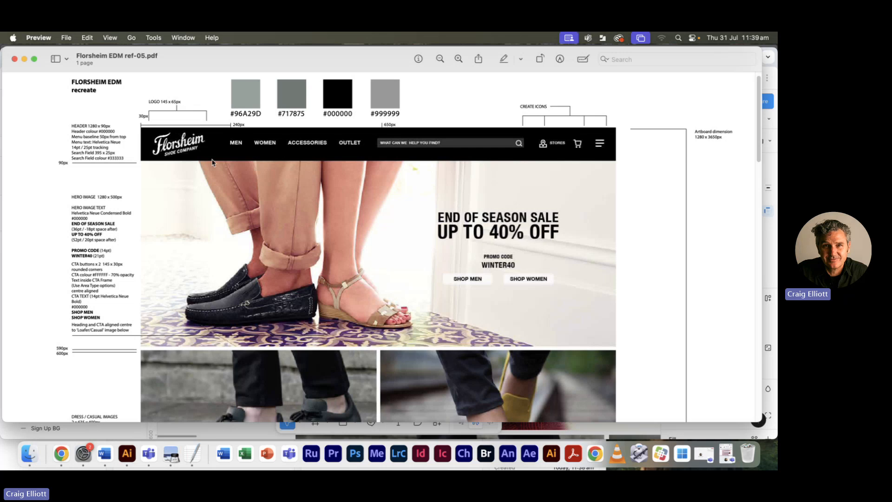
{"action": "key", "text": "super+Tab"}
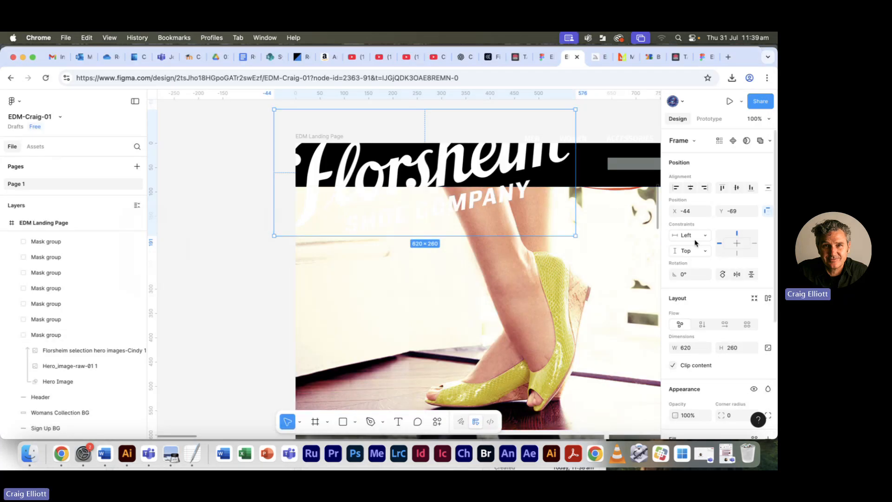
- Set the logo frame's X position to 30
{"action": "left_click", "coordinate": [686, 212]}
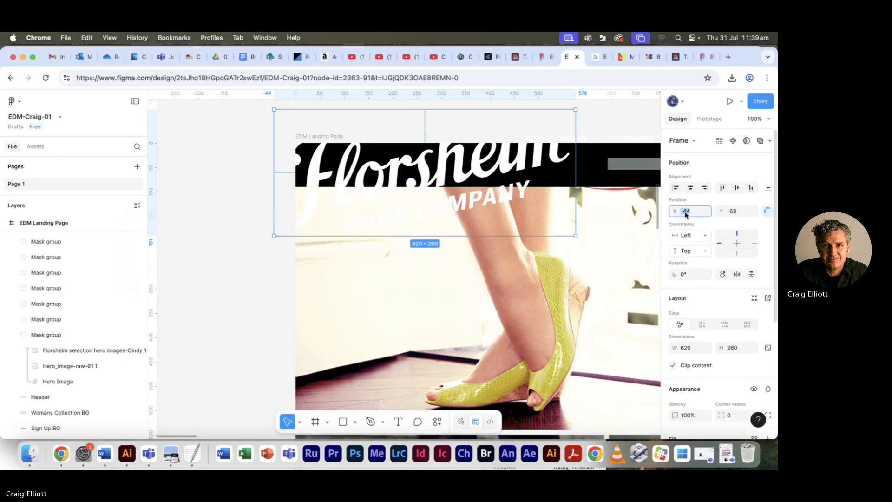
{"action": "type", "text": "30"}
{"action": "key", "text": "Tab"}
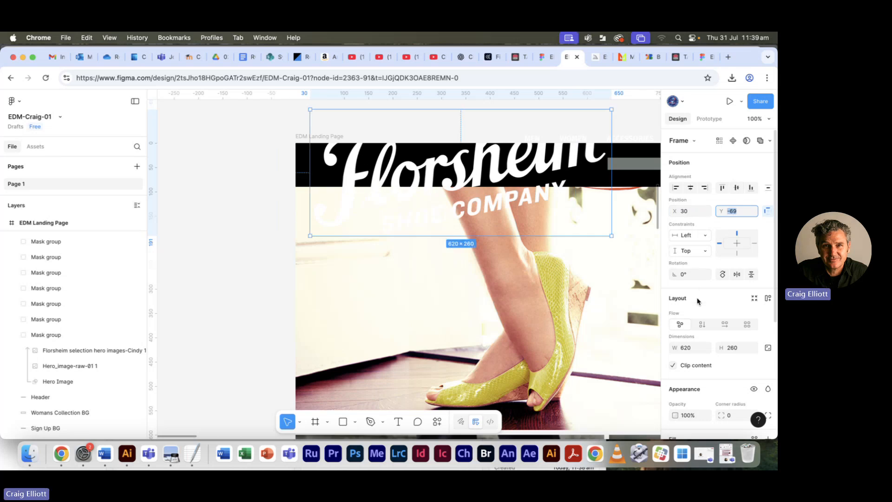
- Try setting the logo frame's width to 145 without locked proportions, and undo the resize
{"action": "left_click", "coordinate": [686, 346]}
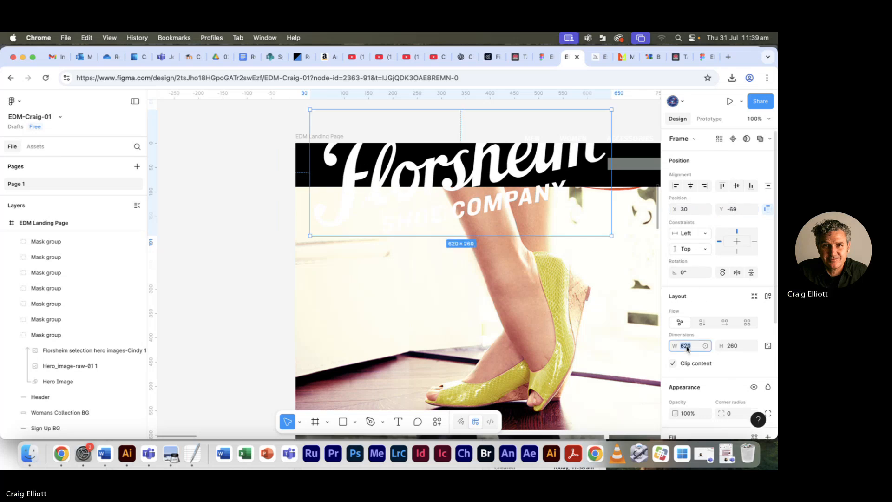
{"action": "scroll", "coordinate": [764, 344], "scroll_direction": "down", "scroll_amount": 5}
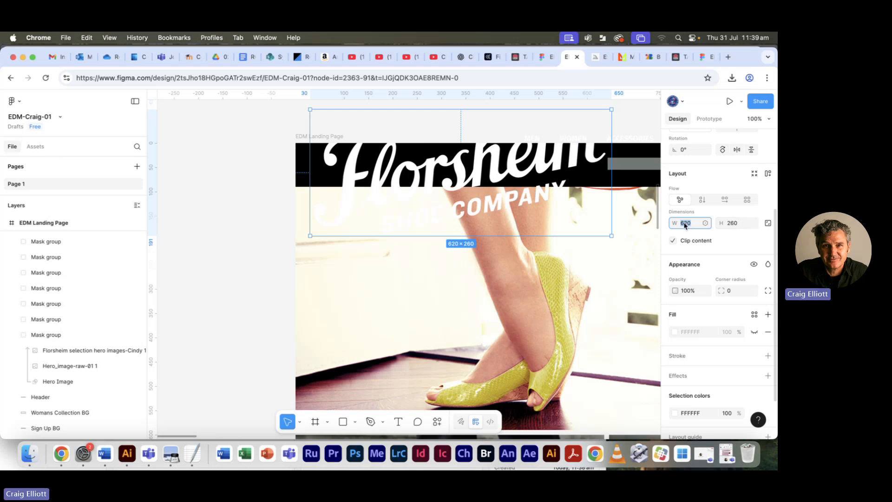
{"action": "type", "text": "145"}
{"action": "key", "text": "Tab"}
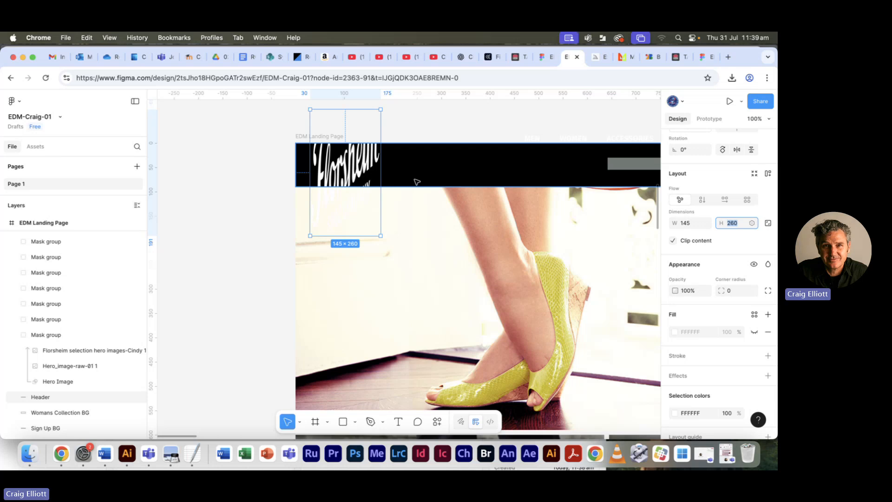
{"action": "key", "text": "super+z"}
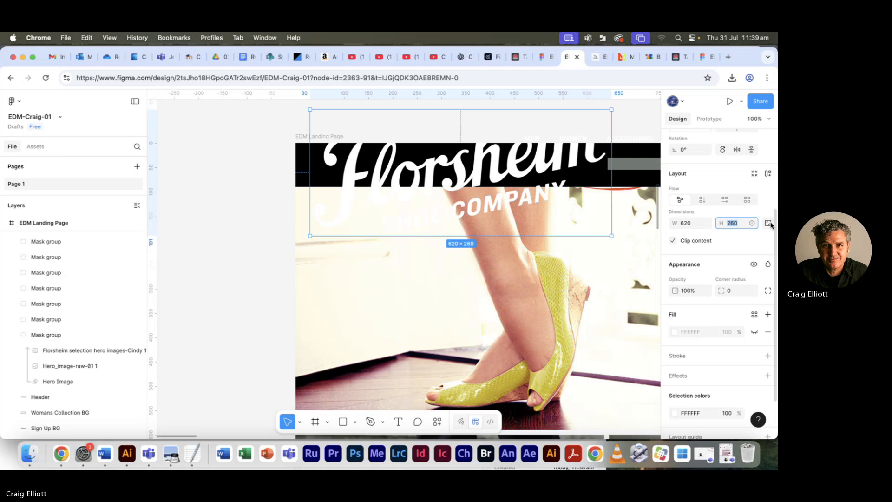
- Set the logo frame's width to 145 with locked proportions and move it down into the black header, to about Y 12
{"action": "left_click", "coordinate": [688, 225]}
{"action": "type", "text": "145"}
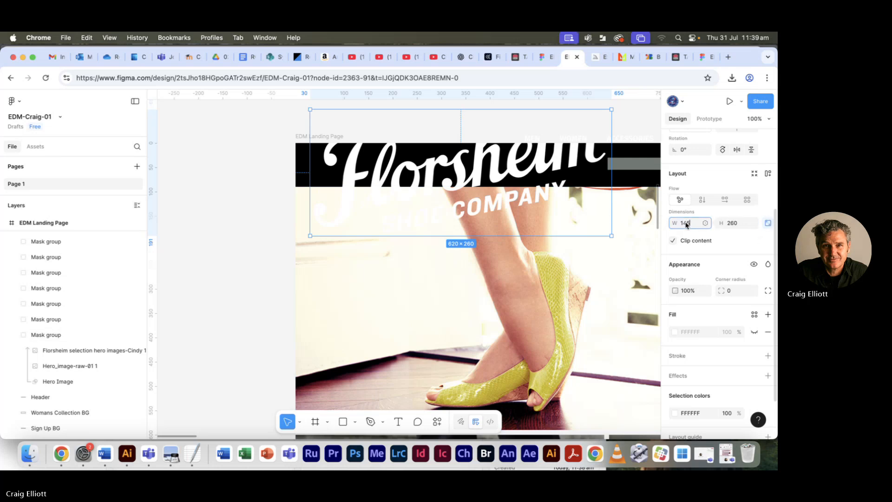
{"action": "key", "text": "Tab"}
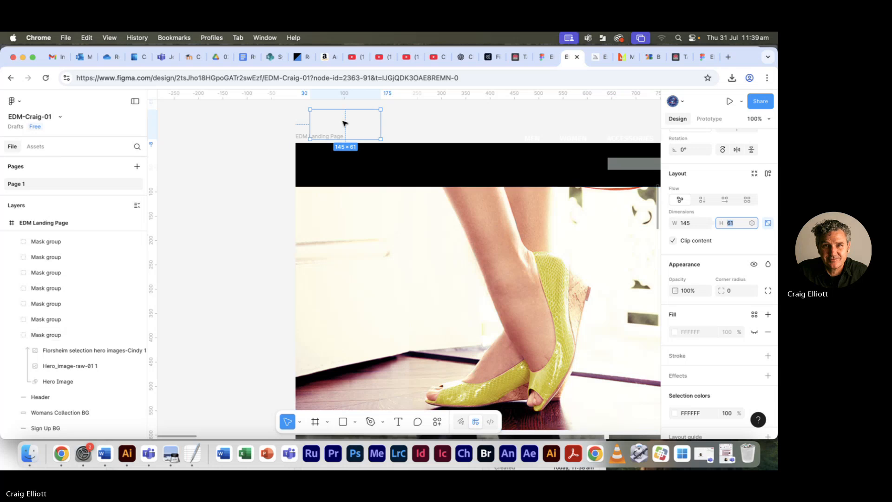
{"action": "left_click_drag", "start_coordinate": [345, 124], "coordinate": [346, 165]}
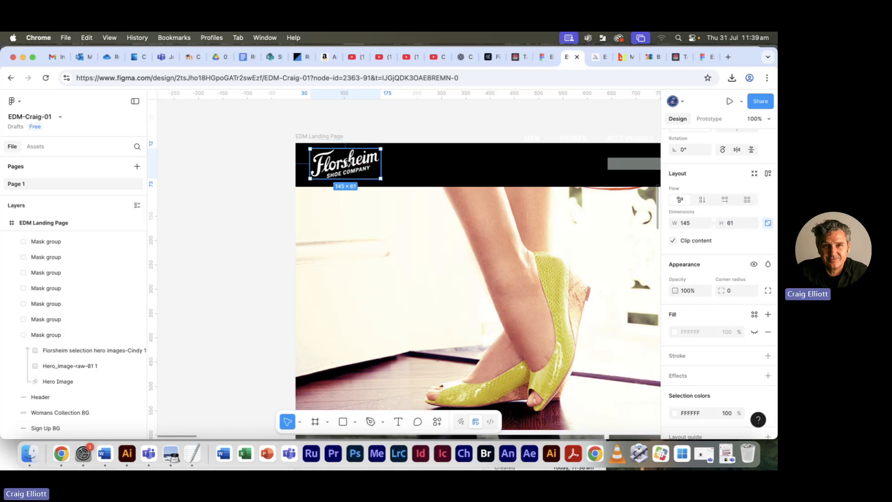
{"action": "left_click", "coordinate": [408, 132]}
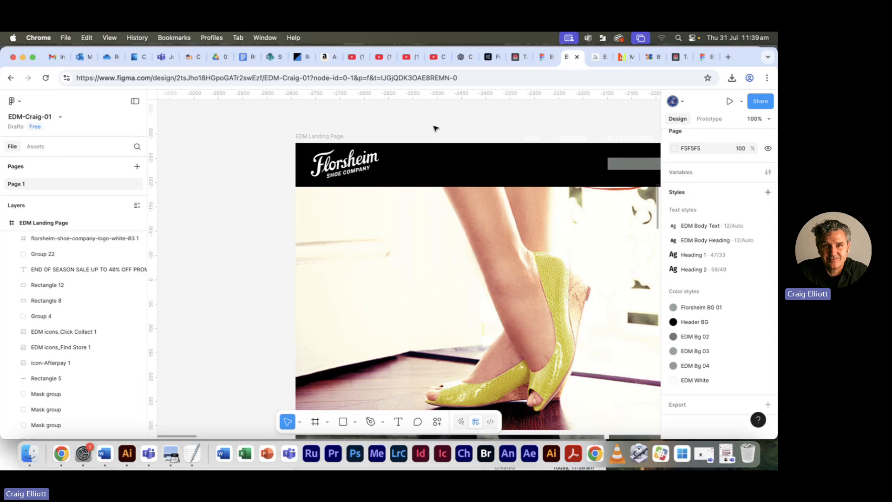
{"action": "left_click", "coordinate": [370, 178]}
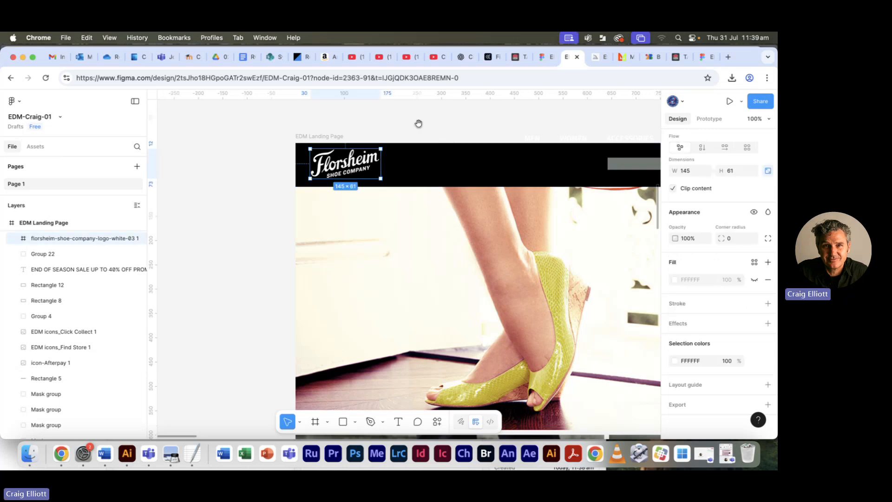
- Copy the letters WIN from the WINTER40 line of the hero text to reuse their text style
{"action": "left_click_drag", "start_coordinate": [412, 123], "coordinate": [348, 124]}
{"action": "left_click_drag", "start_coordinate": [496, 215], "coordinate": [380, 200]}
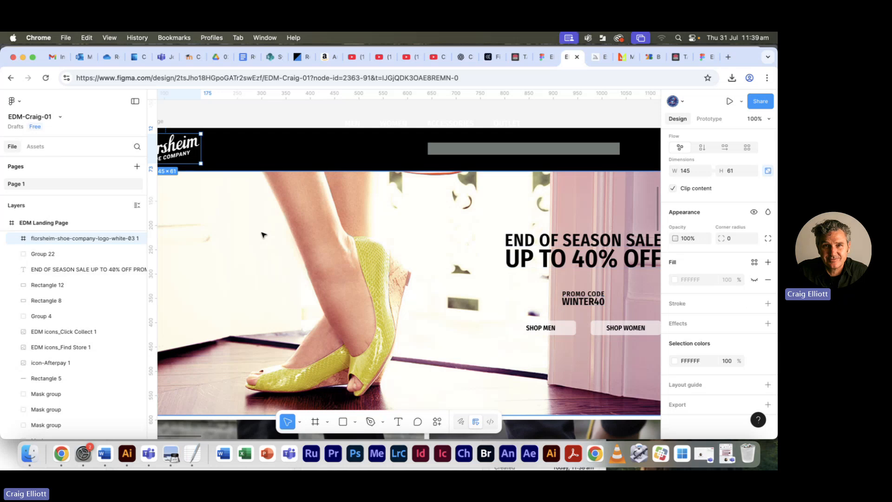
{"action": "left_click", "coordinate": [575, 305]}
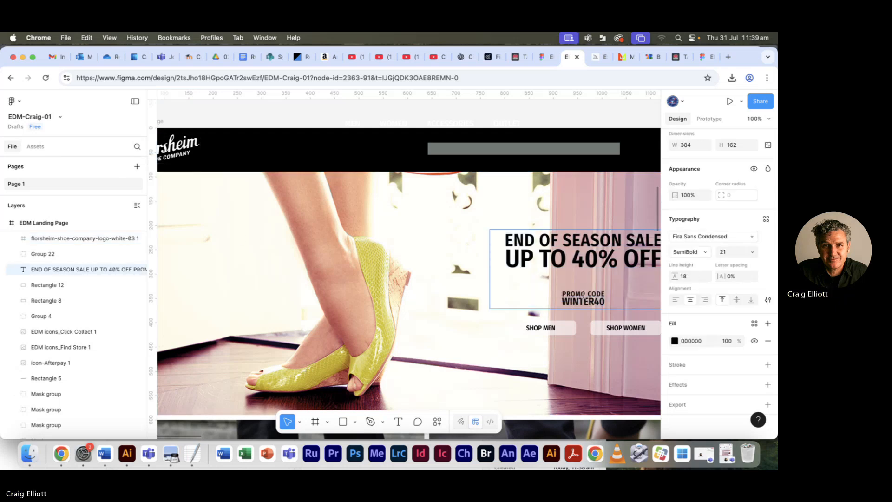
{"action": "left_click_drag", "start_coordinate": [584, 293], "coordinate": [564, 302]}
{"action": "key", "text": "super+c"}
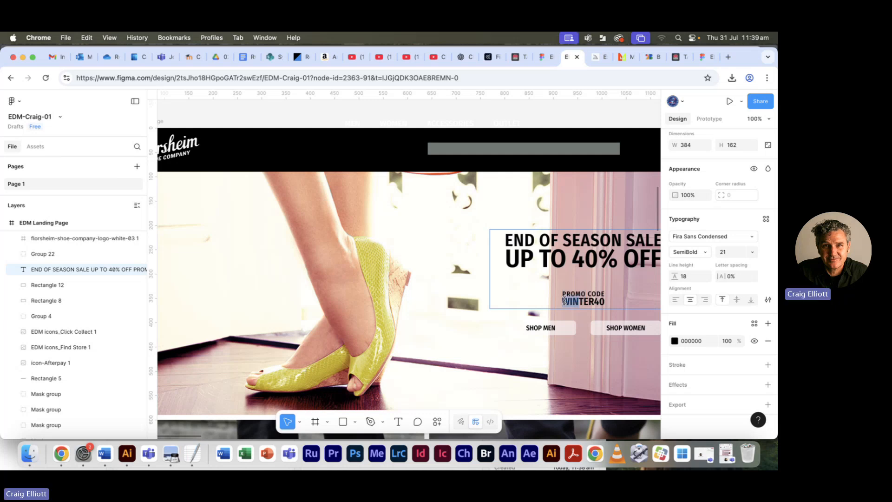
{"action": "key", "text": "Escape"}
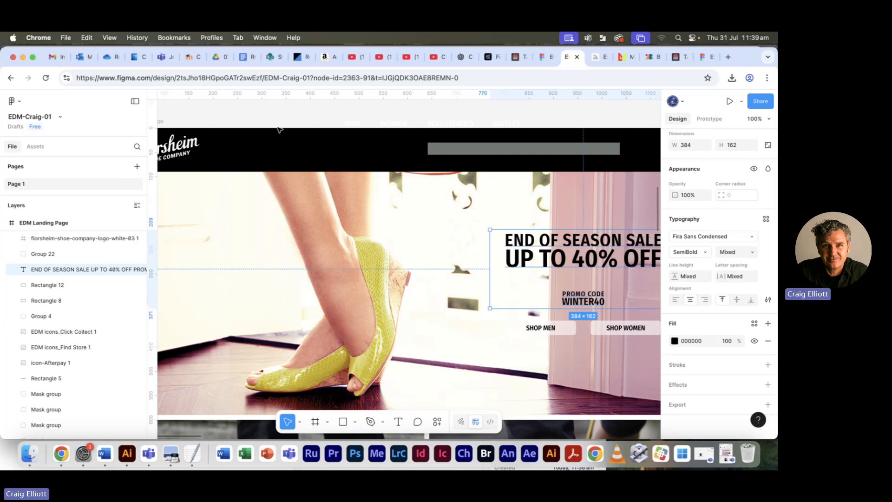
- Create a text box about 77 × 35 in the header beside the logo and paste the copied letters into it
{"action": "scroll", "coordinate": [248, 162], "scroll_direction": "left", "scroll_amount": 3}
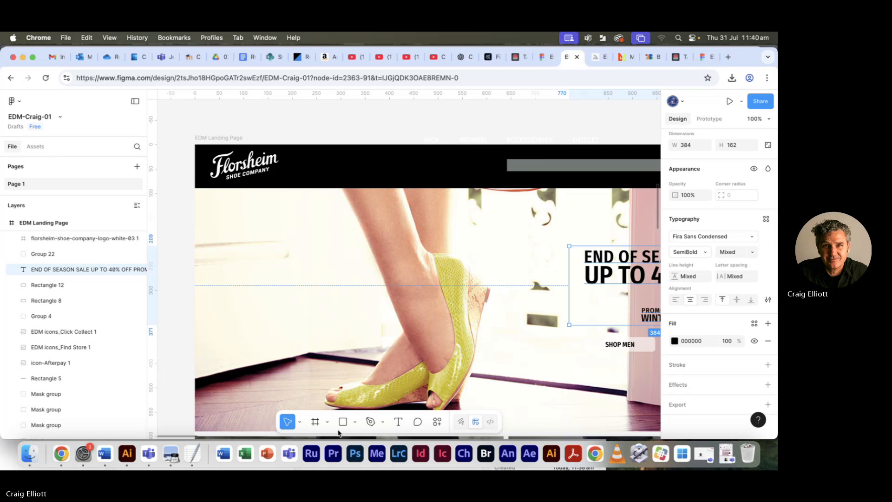
{"action": "left_click", "coordinate": [398, 421]}
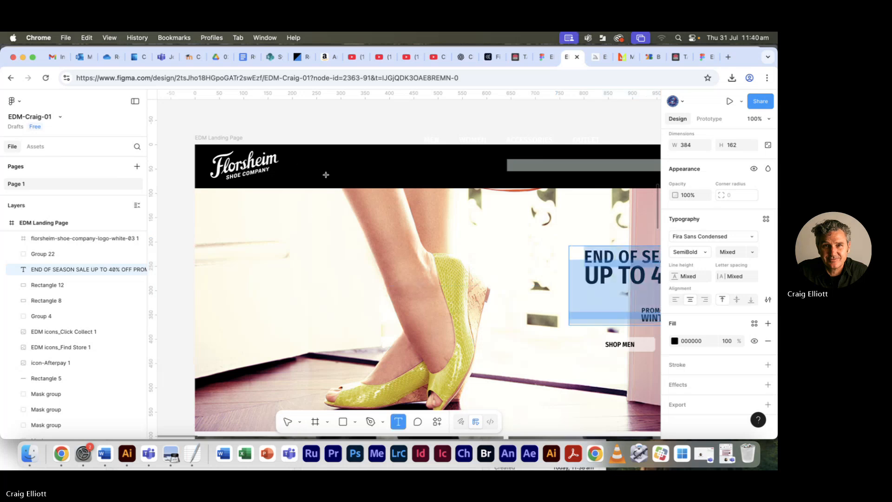
{"action": "left_click_drag", "start_coordinate": [295, 163], "coordinate": [333, 180]}
{"action": "key", "text": "super+v"}
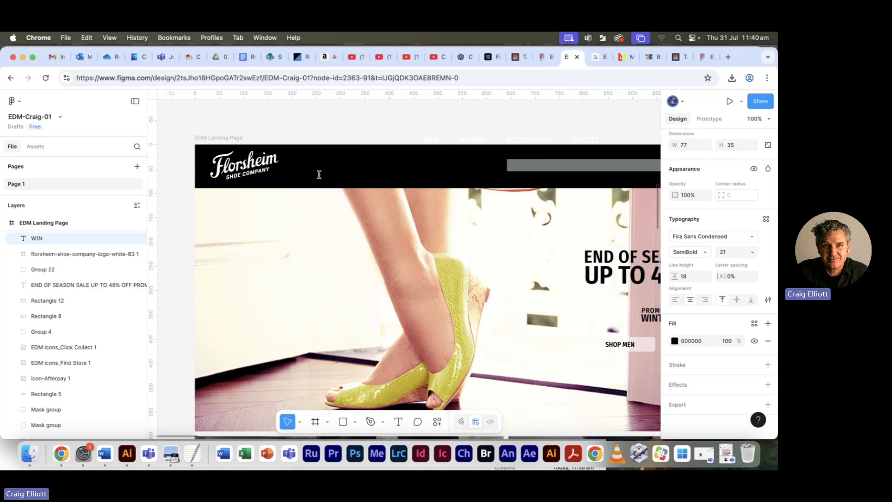
- Change the pasted header text's fill color to white, FFFFFF
{"action": "double_click", "coordinate": [315, 171]}
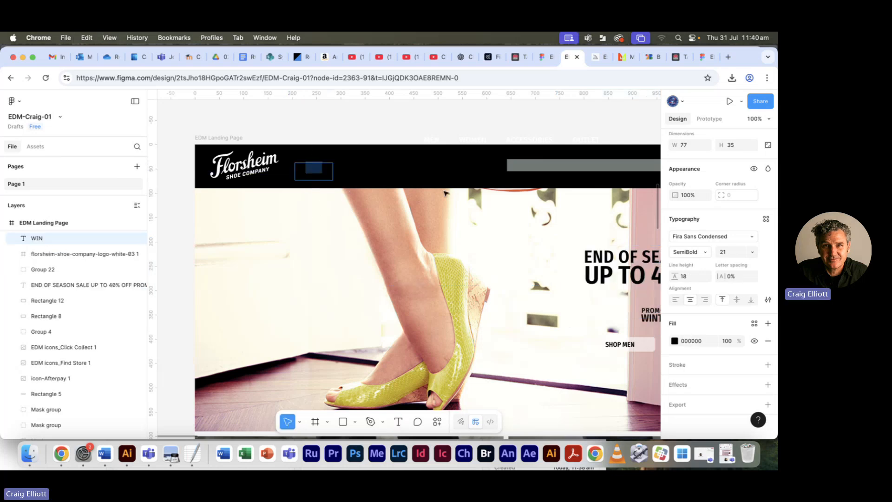
{"action": "left_click", "coordinate": [678, 342]}
{"action": "left_click_drag", "start_coordinate": [553, 327], "coordinate": [553, 226]}
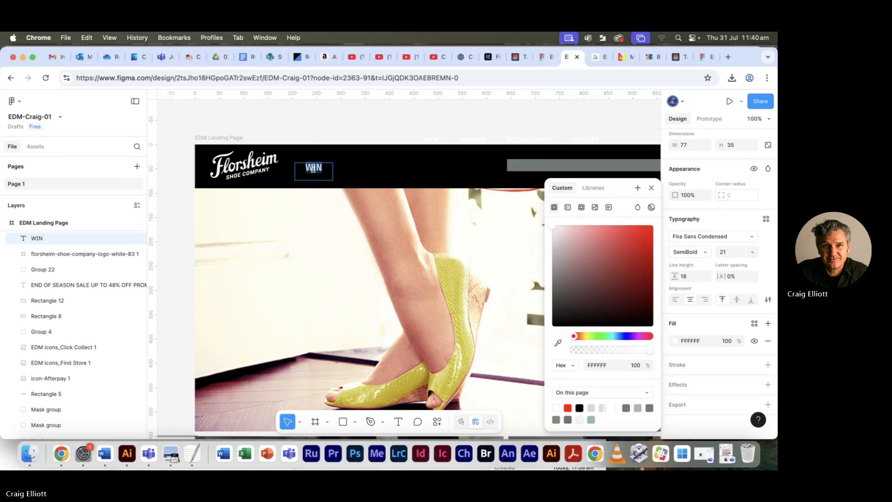
- Copy MEN from Florsheim EDM text.txt in TextEdit and paste it over the header text in Figma
{"action": "type", "text": "MEns"}
{"action": "key", "text": "super+Tab"}
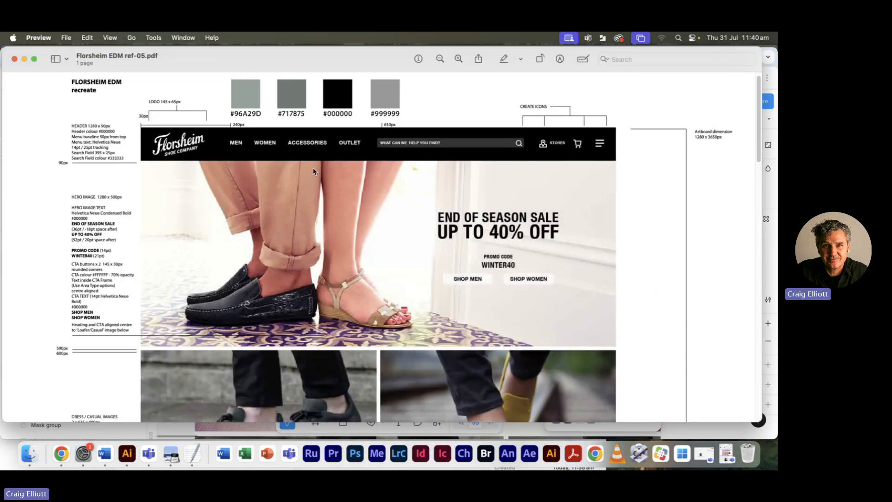
{"action": "key", "text": "super+Tab"}
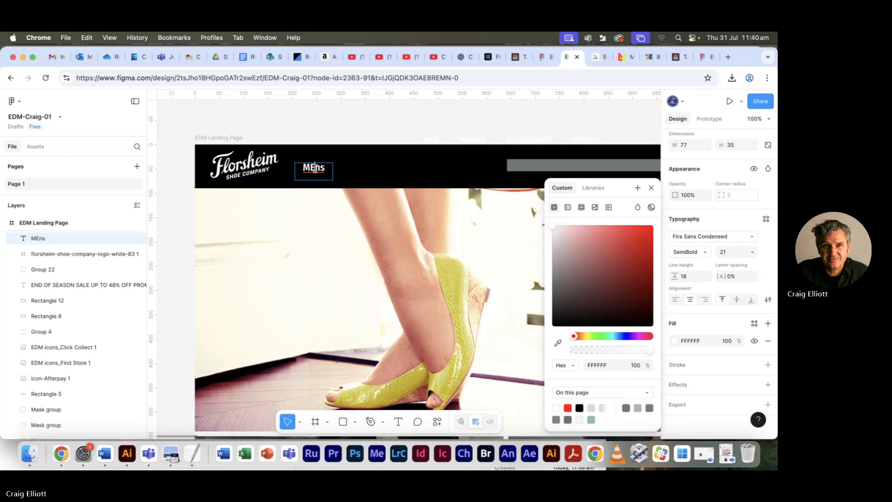
{"action": "key", "text": "super+Tab"}
{"action": "key", "text": "super+Tab"}
{"action": "key", "text": "super+Tab"}
{"action": "key", "text": "super+Tab"}
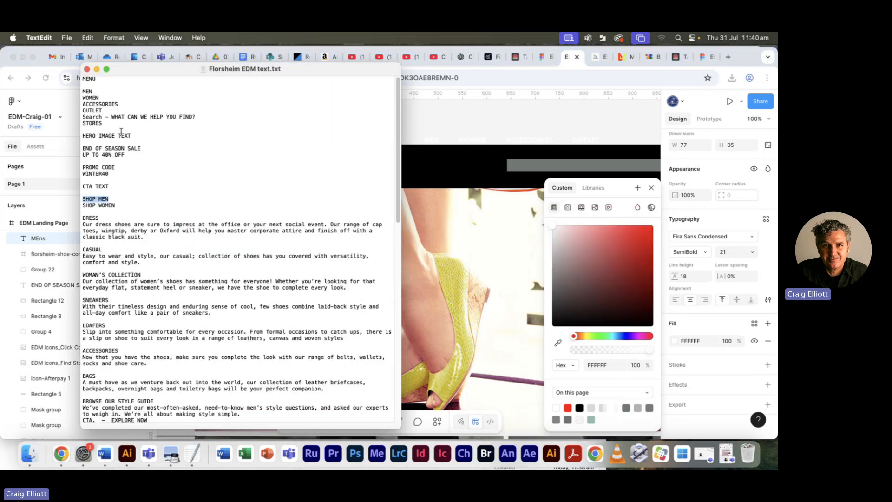
{"action": "left_click", "coordinate": [86, 93]}
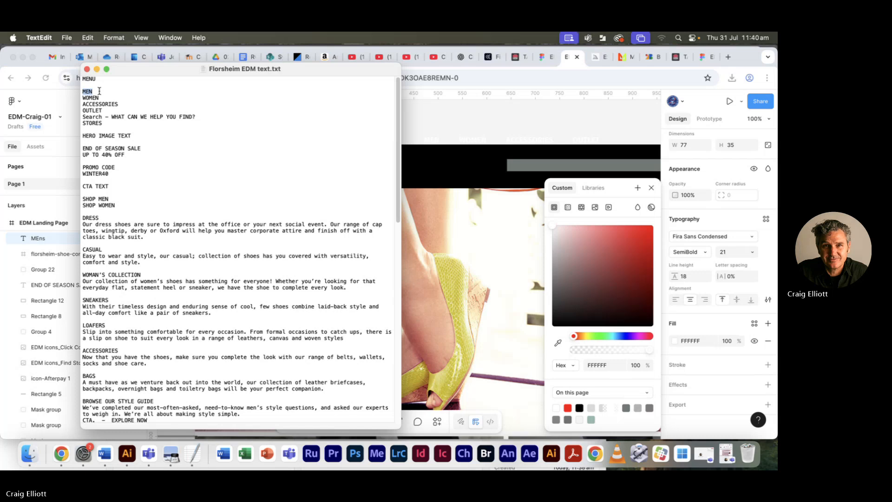
{"action": "key", "text": "super+Tab"}
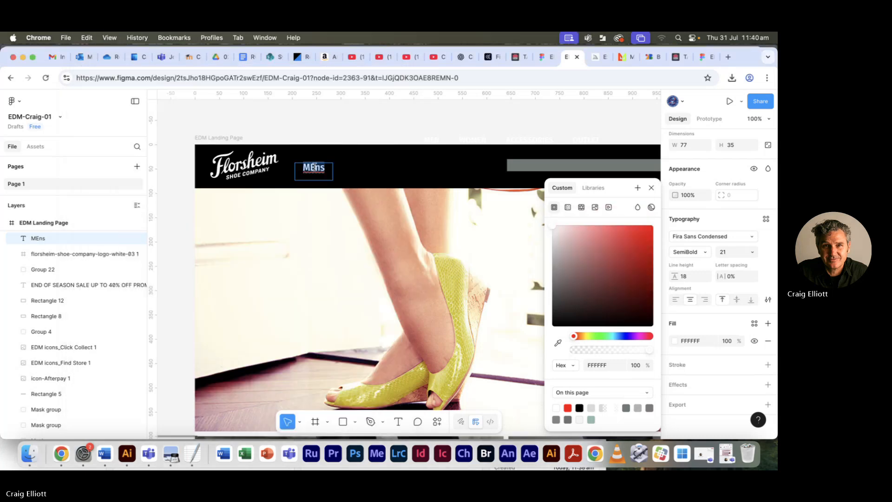
{"action": "type", "text": "MEN"}
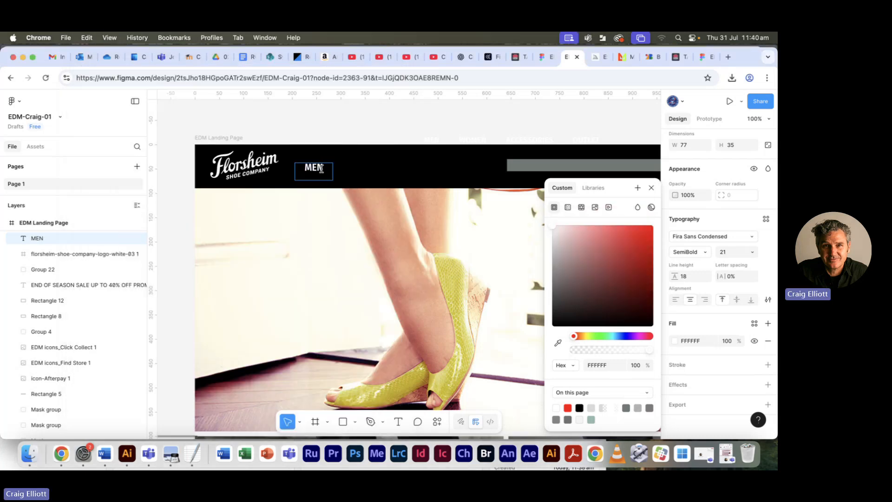
- Switch to Preview to check the header menu text specifications in Florsheim EDM ref-05.pdf, and return to the Figma design
{"action": "key", "text": "super+Tab"}
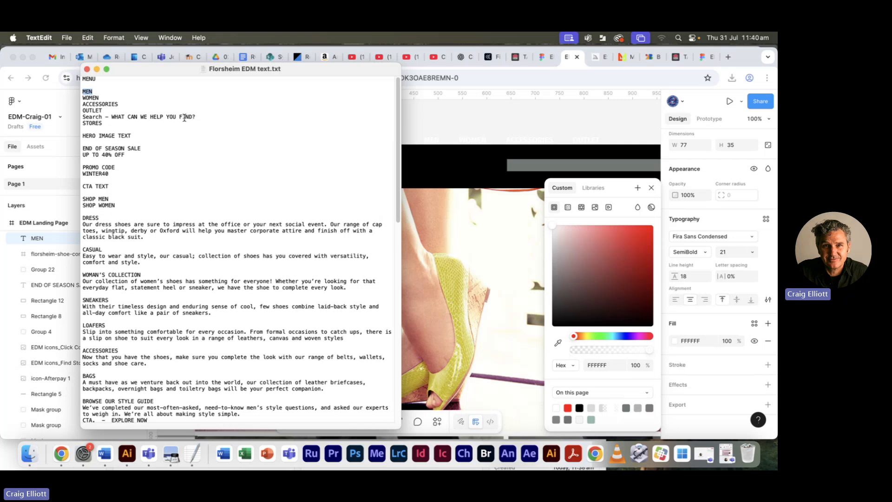
{"action": "key", "text": "super+Tab"}
{"action": "key", "text": "super+Tab"}
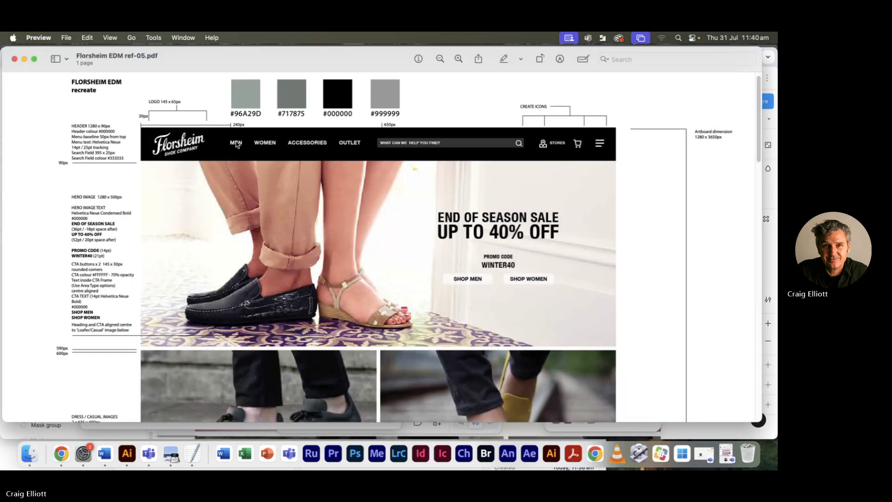
{"action": "key", "text": "super+Tab"}
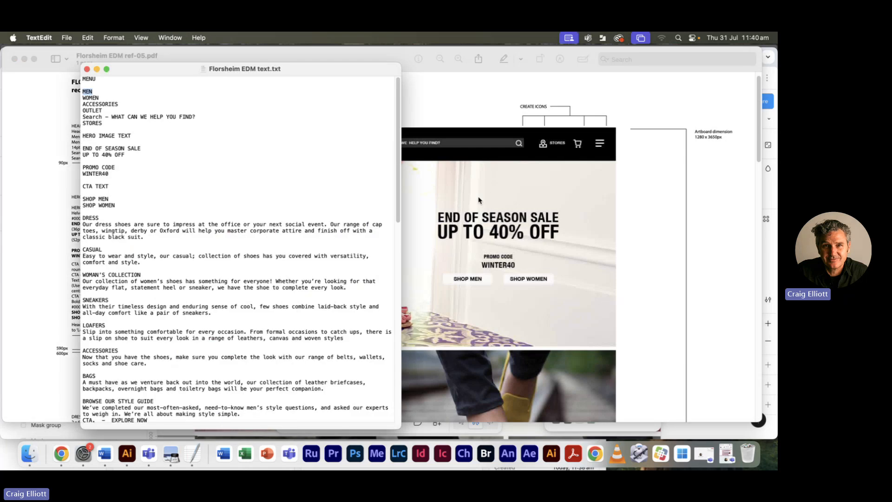
{"action": "key", "text": "super+Tab"}
{"action": "left_click", "coordinate": [280, 258]}
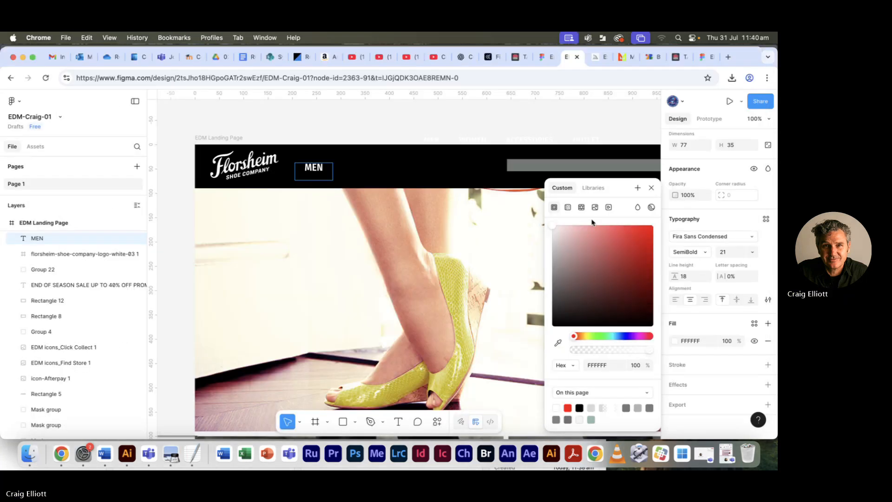
- Try to set the MEN text's font size to 14 and reselect its text box
{"action": "left_click", "coordinate": [724, 252]}
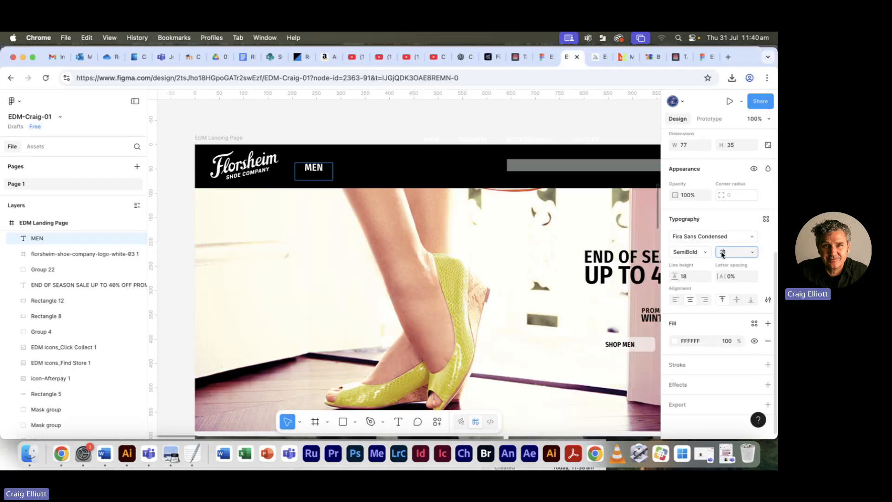
{"action": "type", "text": "14"}
{"action": "key", "text": "Tab"}
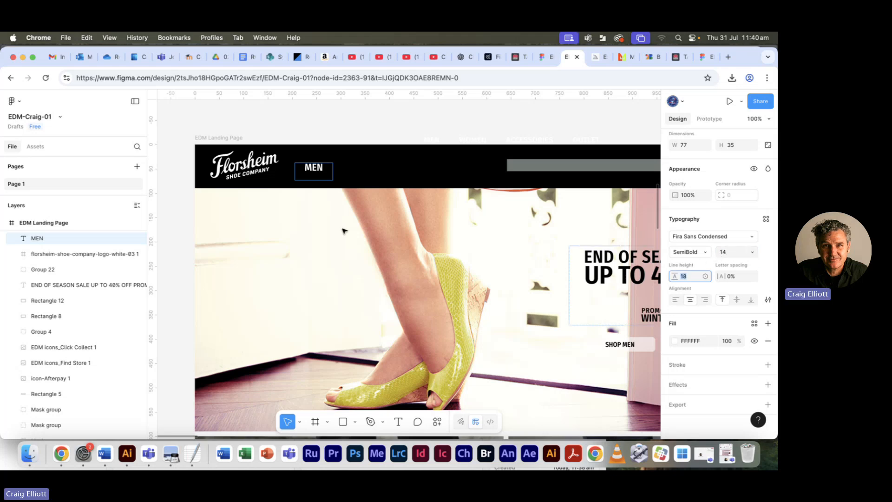
{"action": "left_click", "coordinate": [326, 166]}
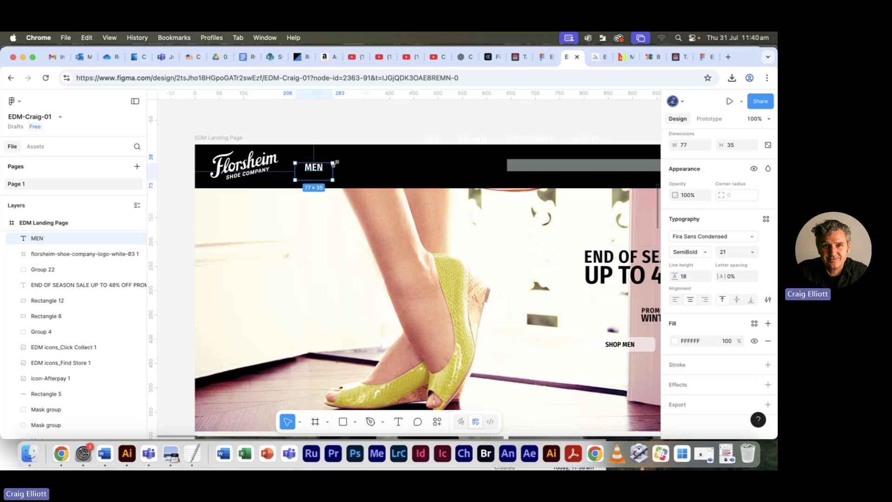
- Shrink the MEN text box around its word to about 39 × 17
{"action": "key", "text": "super+equal"}
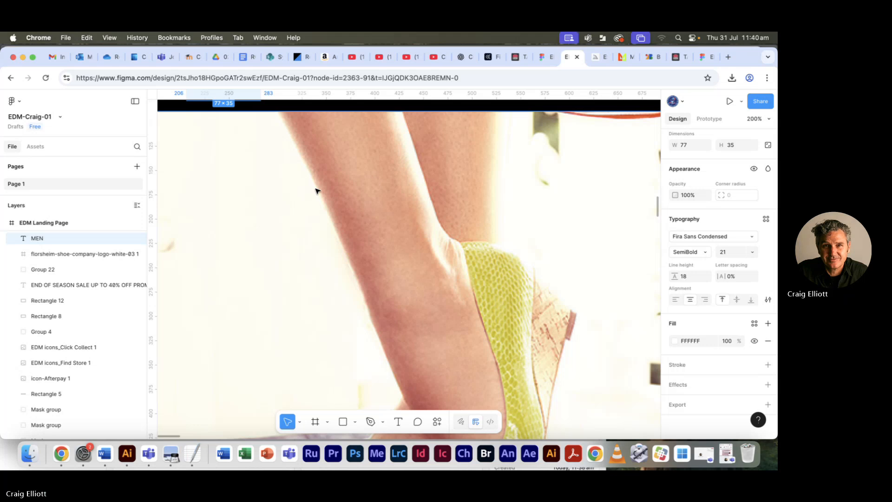
{"action": "left_click_drag", "start_coordinate": [304, 183], "coordinate": [388, 296]}
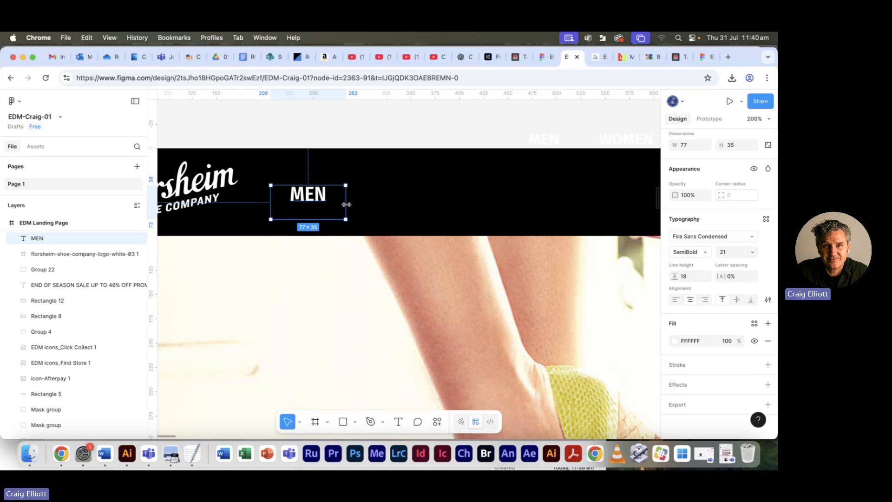
{"action": "key", "text": "alt"}
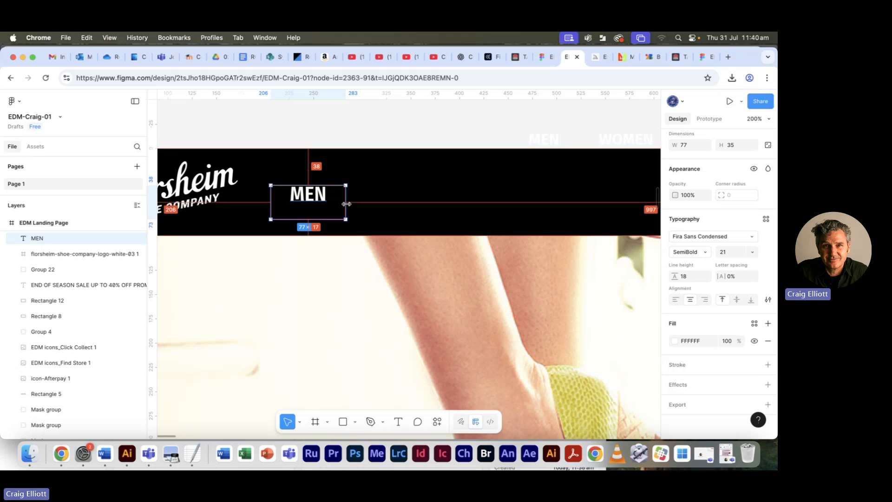
{"action": "left_click_drag", "start_coordinate": [347, 203], "coordinate": [314, 212]}
- Duplicate the MEN text to its right at about X 280 and change the copy to WOMEN
{"action": "key", "text": "alt"}
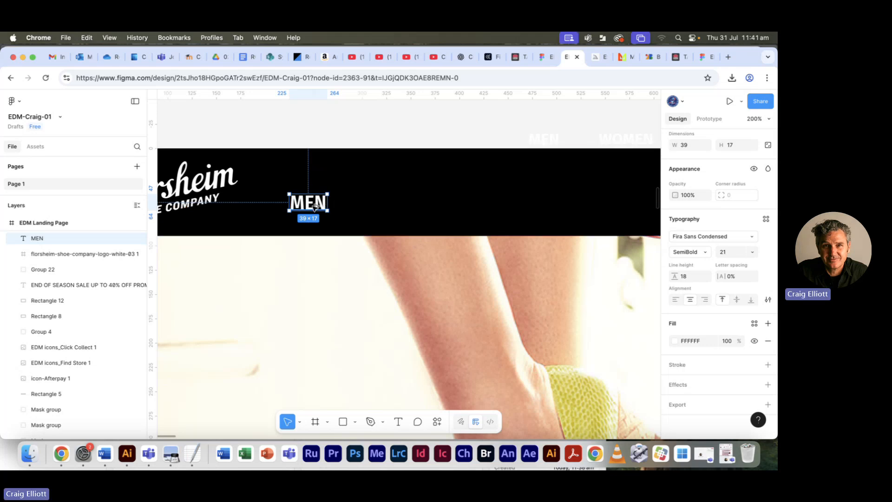
{"action": "left_click_drag", "start_coordinate": [311, 206], "coordinate": [363, 206]}
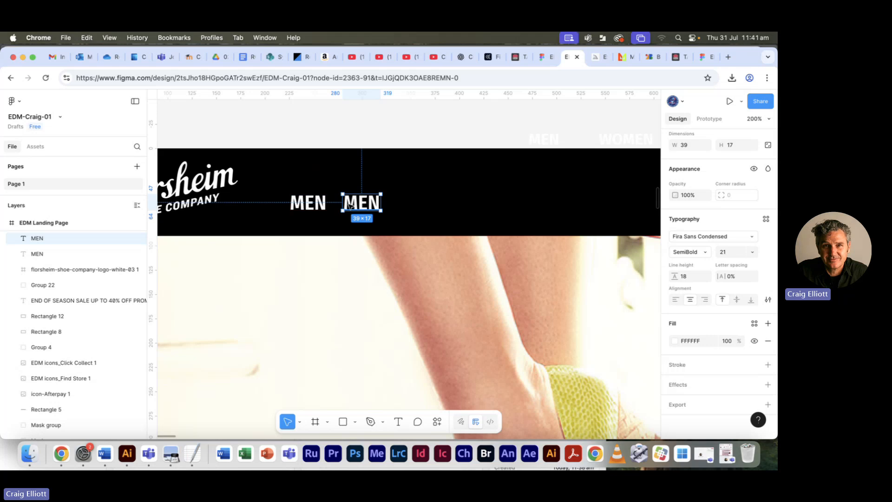
{"action": "double_click", "coordinate": [358, 209]}
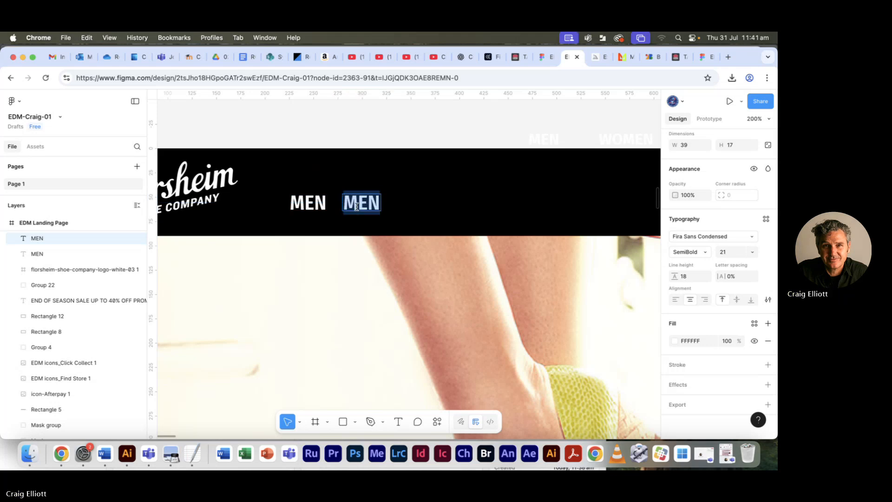
{"action": "left_click", "coordinate": [347, 203]}
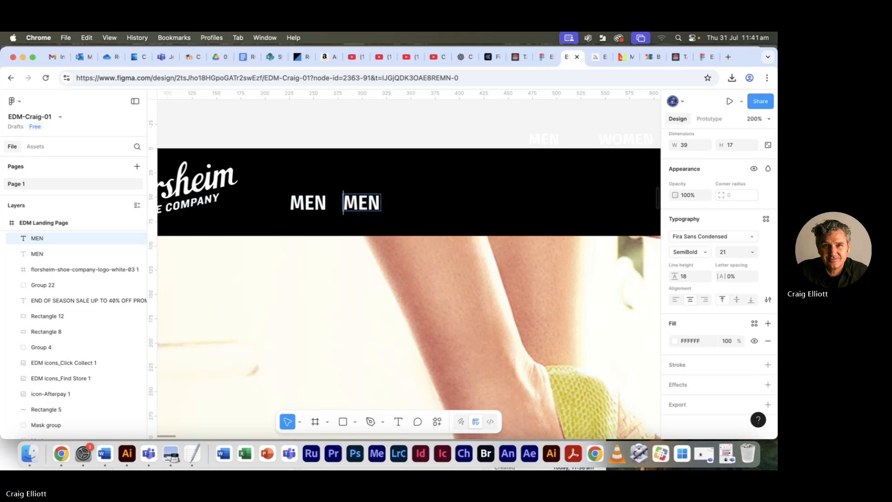
{"action": "type", "text": "WO"}
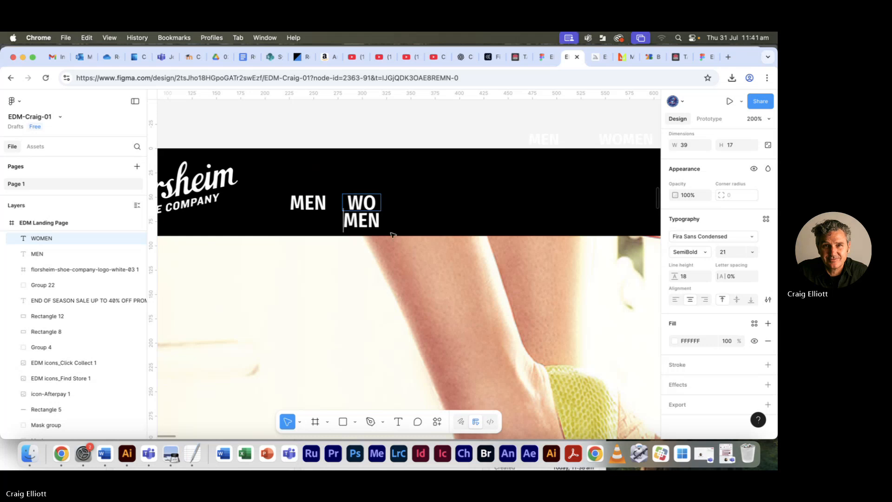
- Widen the WOMEN text box to about 67 × 17 so the word fits on one line
{"action": "key", "text": "Escape"}
{"action": "left_click_drag", "start_coordinate": [380, 204], "coordinate": [409, 203]}
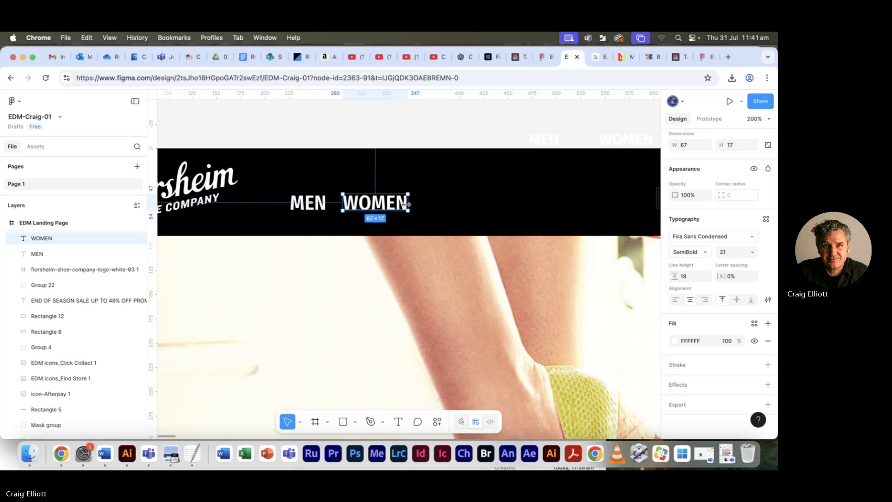
- Switch to TextEdit, copy ACCESSORIES from the menu list in Florsheim EDM text.txt, and return to the Figma design
{"action": "key", "text": "super+Tab"}
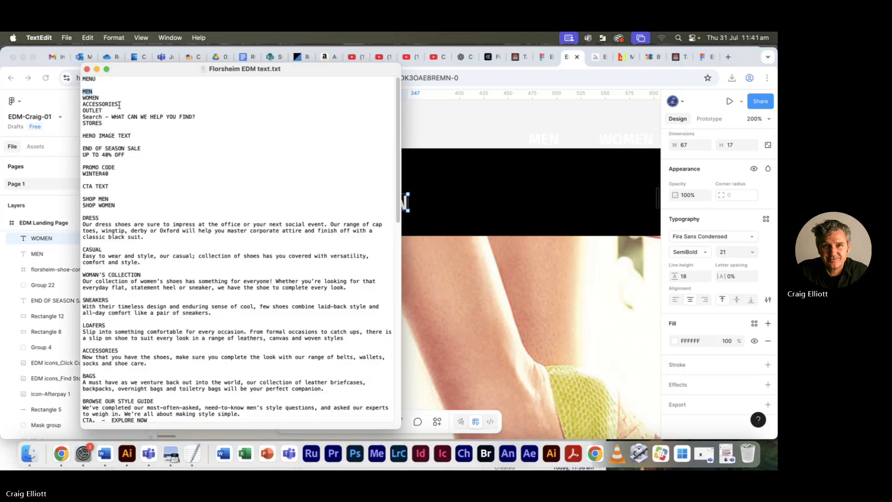
{"action": "left_click_drag", "start_coordinate": [119, 105], "coordinate": [80, 105]}
{"action": "key", "text": "super+c"}
{"action": "left_click", "coordinate": [102, 106]}
{"action": "key", "text": "super+Tab"}
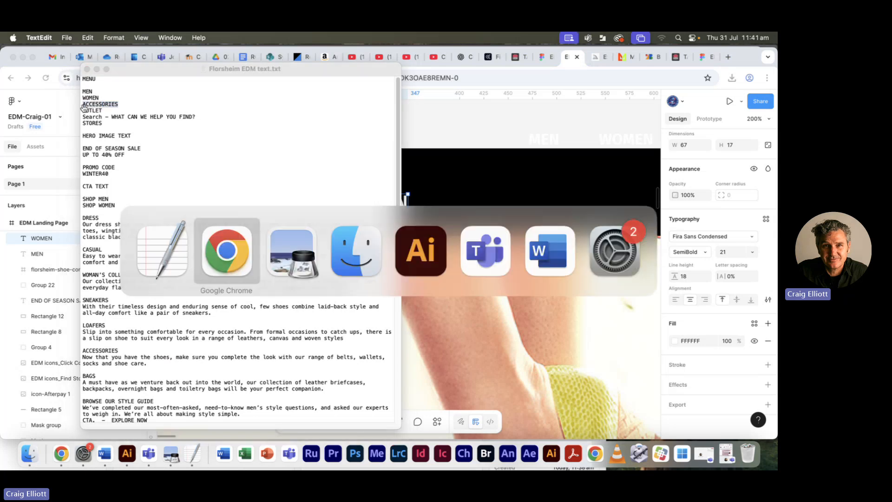
- Duplicate the WOMEN text to its right at about X 371, replace the copy with ACCESSORIES, and widen its box to about 115 × 17
{"action": "left_click_drag", "start_coordinate": [364, 207], "coordinate": [453, 207]}
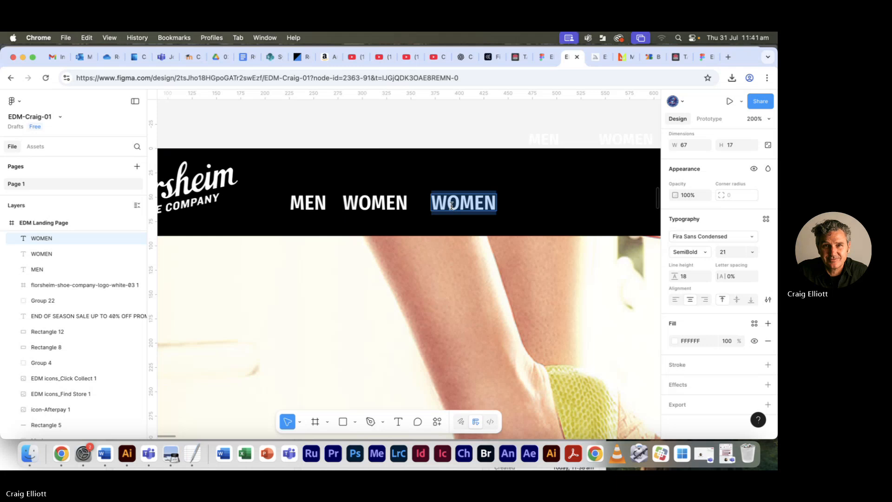
{"action": "key", "text": "super+v"}
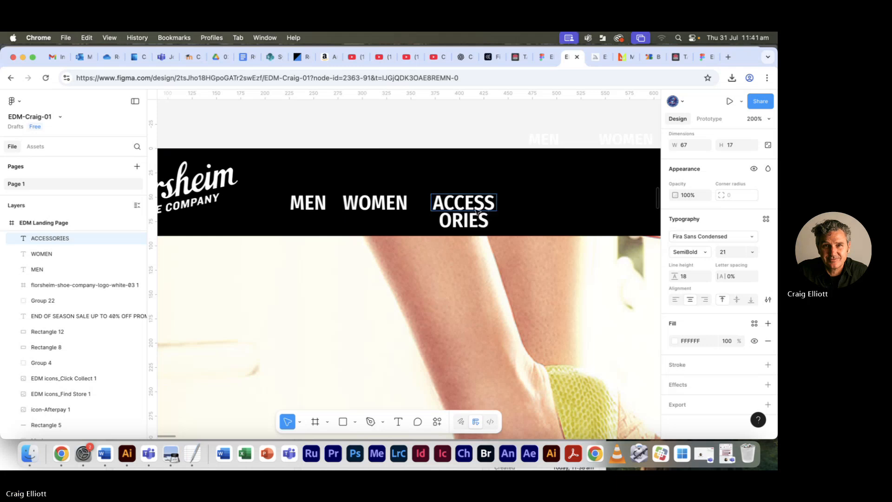
{"action": "key", "text": "Escape"}
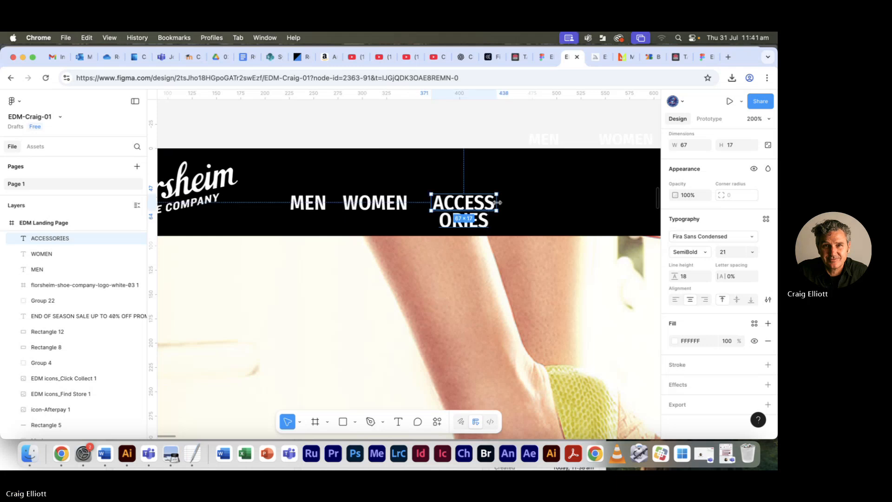
{"action": "left_click_drag", "start_coordinate": [496, 203], "coordinate": [544, 203]}
- Copy the word OUTLET from Florsheim EDM text.txt in TextEdit and return to the Figma design
{"action": "key", "text": "super+Tab"}
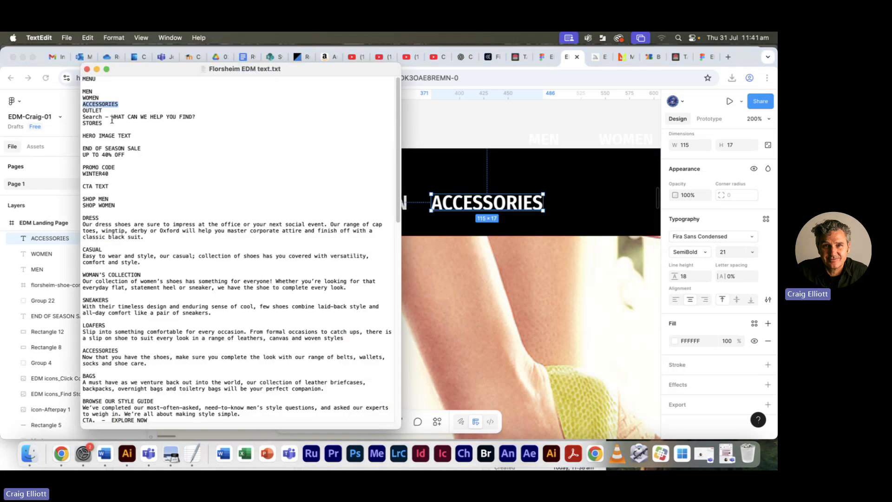
{"action": "double_click", "coordinate": [91, 111]}
{"action": "key", "text": "super+c"}
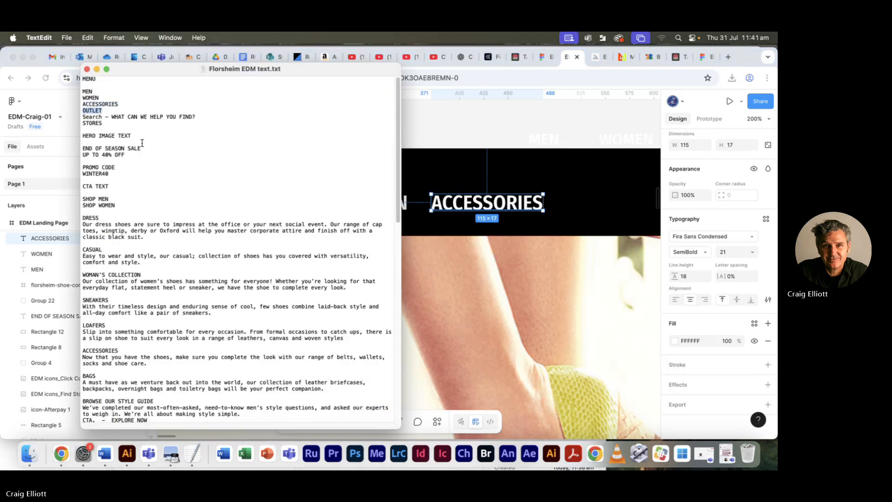
{"action": "key", "text": "super+Tab"}
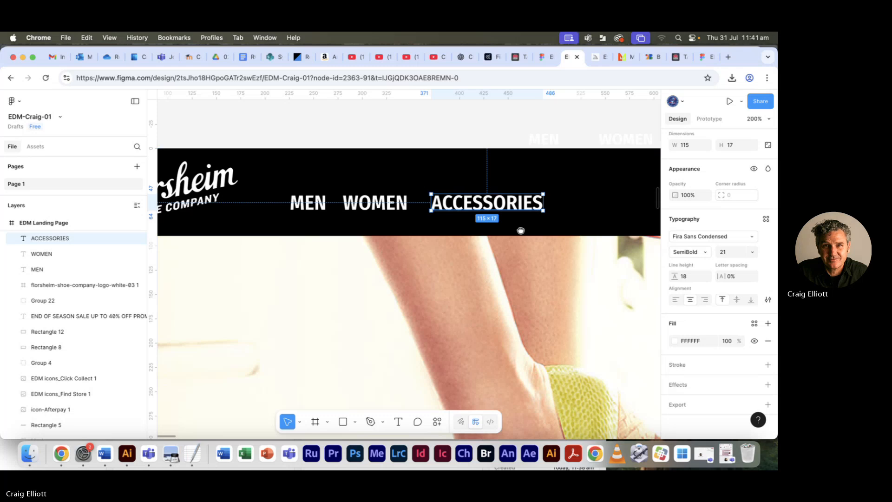
- Duplicate the ACCESSORIES text to its right at about X 502, change the copy to OUTLET, and narrow its box to about 66 × 17
{"action": "scroll", "coordinate": [392, 211], "scroll_direction": "right", "scroll_amount": 5}
{"action": "left_click_drag", "start_coordinate": [386, 209], "coordinate": [483, 208]}
{"action": "double_click", "coordinate": [482, 206]}
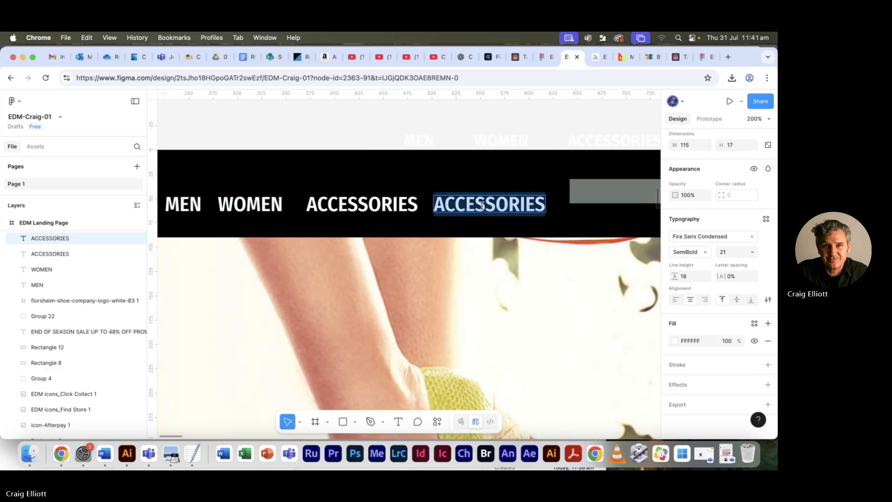
{"action": "type", "text": "OUTLET"}
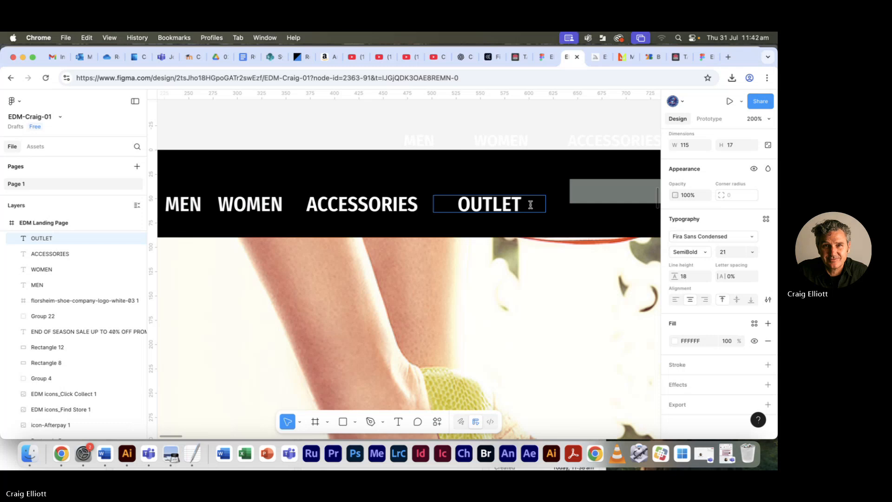
{"action": "key", "text": "Escape"}
{"action": "left_click_drag", "start_coordinate": [548, 206], "coordinate": [498, 208]}
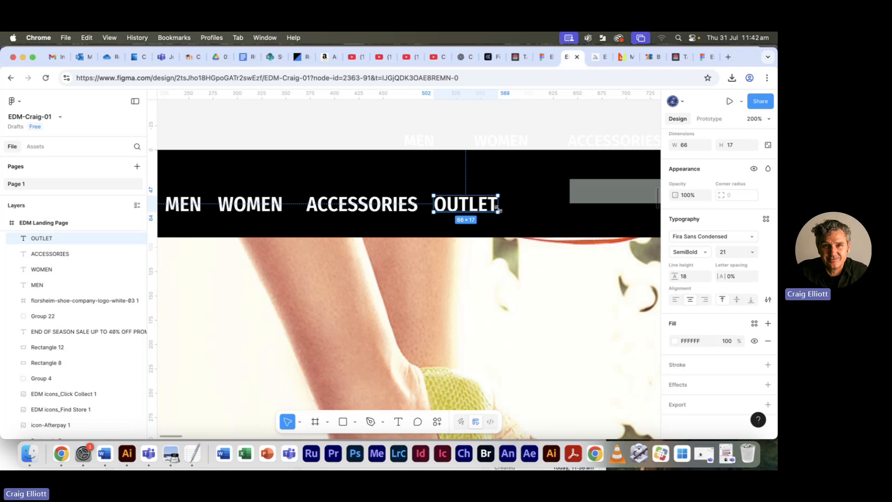
- Set the font size of the MEN, WOMEN, ACCESSORIES and OUTLET header texts to 14
{"action": "left_click", "coordinate": [354, 204], "text": "shift"}
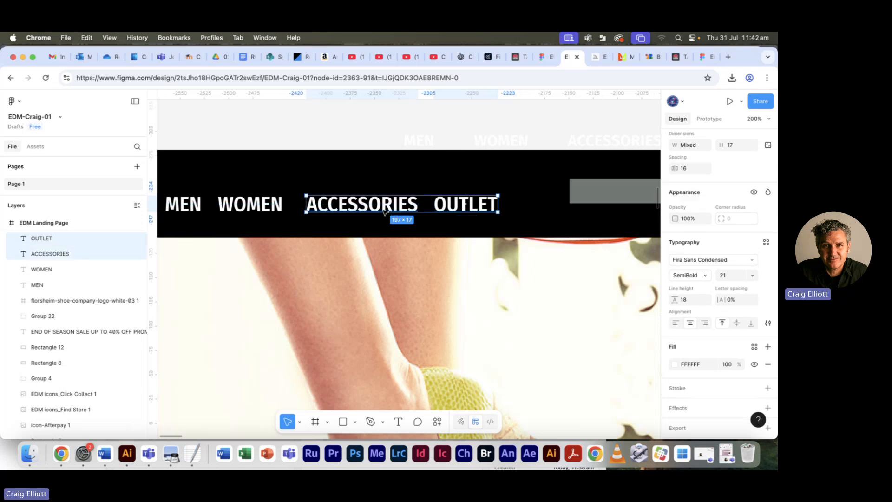
{"action": "left_click", "coordinate": [267, 211], "text": "shift"}
{"action": "left_click", "coordinate": [186, 207], "text": "shift"}
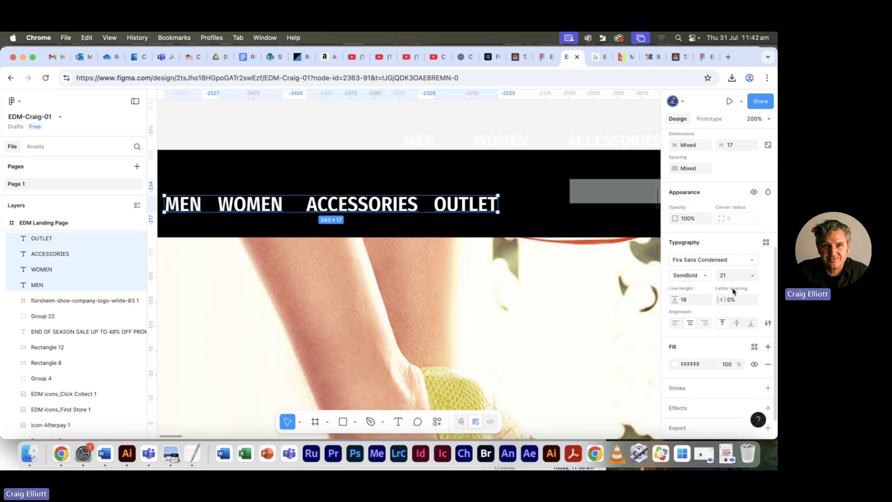
{"action": "left_click", "coordinate": [759, 278]}
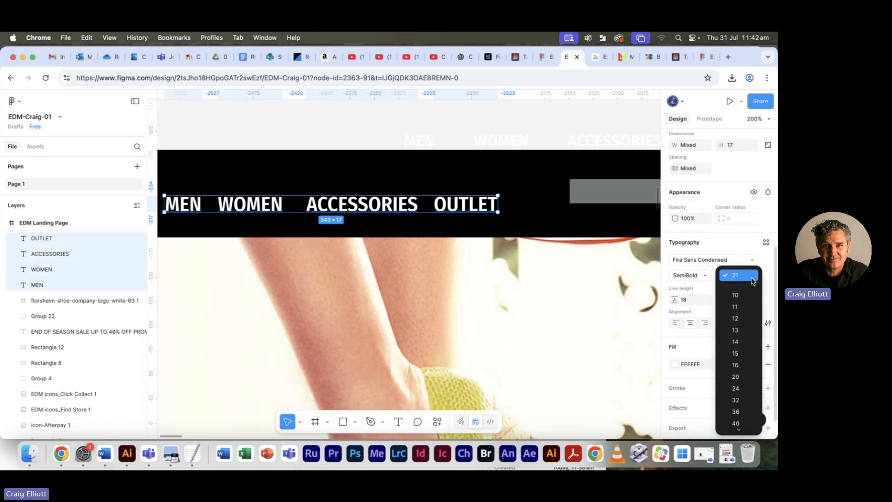
{"action": "left_click", "coordinate": [741, 343]}
{"action": "left_click", "coordinate": [365, 147]}
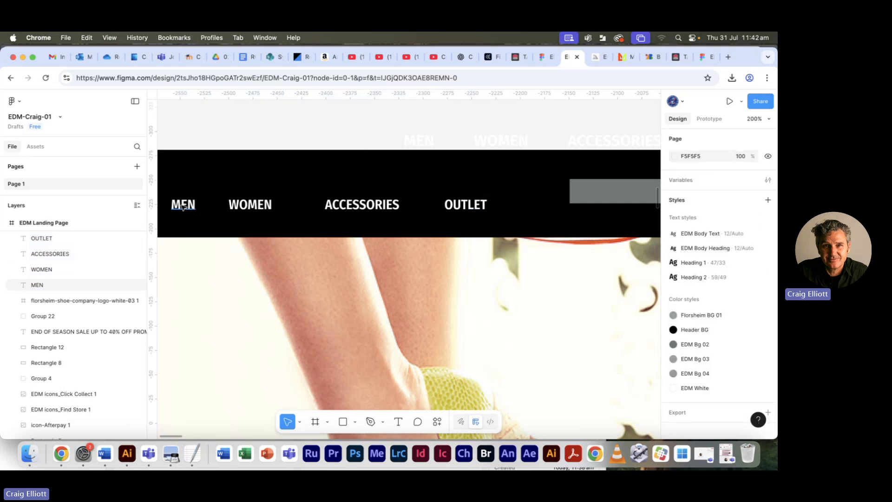
- Narrow the MEN and WOMEN text boxes around their centred words, making the WOMEN box about 47 × 17
{"action": "left_click", "coordinate": [192, 209]}
{"action": "mouse_move", "coordinate": [201, 205]}
{"action": "left_mouse_down"}
{"action": "mouse_move", "coordinate": [185, 197]}
{"action": "mouse_move", "coordinate": [185, 209]}
{"action": "left_mouse_up"}
{"action": "left_click", "coordinate": [253, 204]}
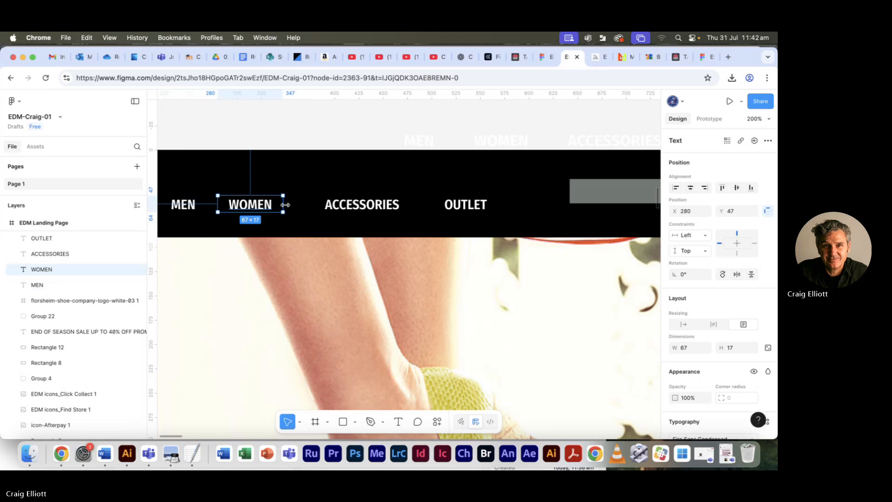
{"action": "left_click_drag", "start_coordinate": [283, 205], "coordinate": [274, 205]}
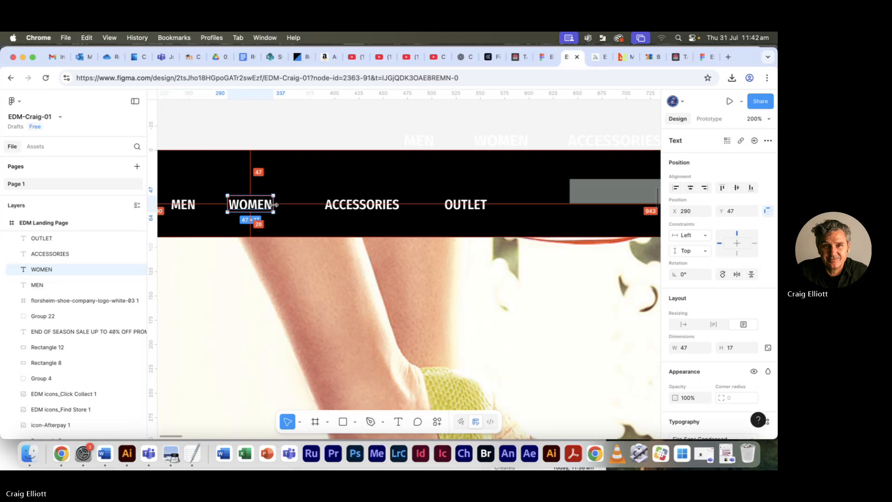
- Narrow the ACCESSORIES text box to about 77 × 17 and the OUTLET text box to about 44 × 17, keeping both words centred
{"action": "left_click", "coordinate": [371, 205]}
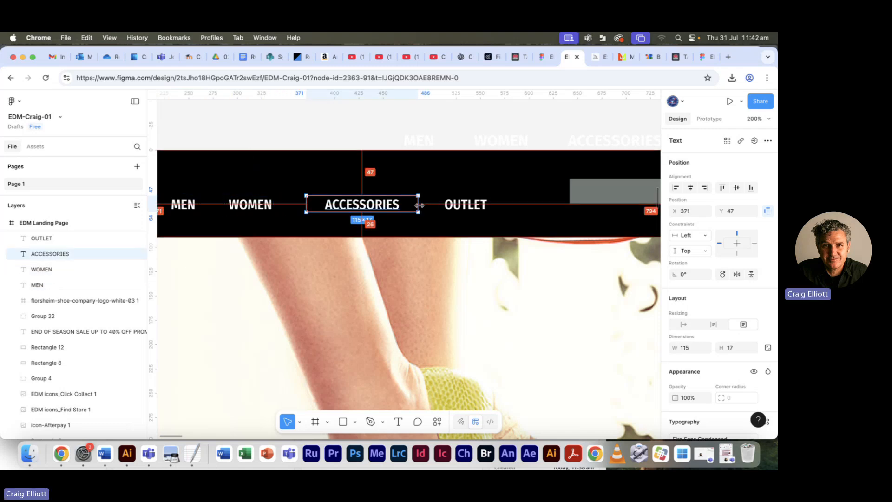
{"action": "left_click_drag", "start_coordinate": [419, 205], "coordinate": [401, 205]}
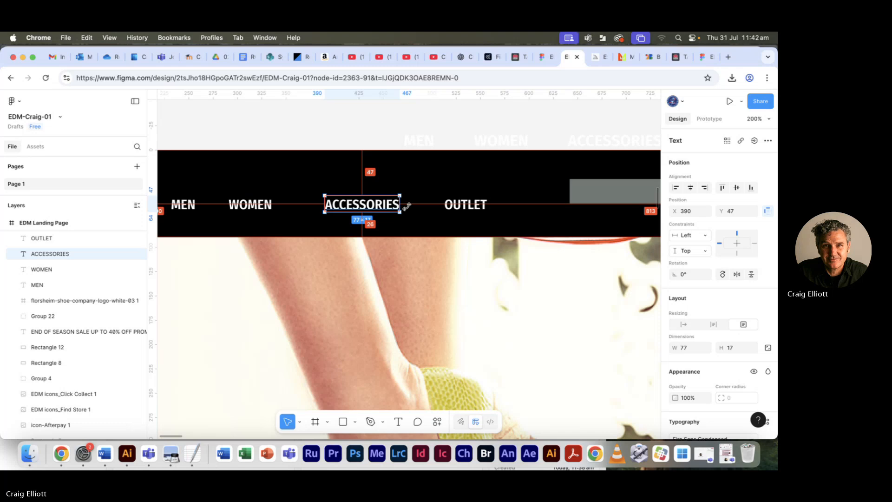
{"action": "left_click", "coordinate": [465, 205]}
{"action": "left_click_drag", "start_coordinate": [498, 206], "coordinate": [488, 207]}
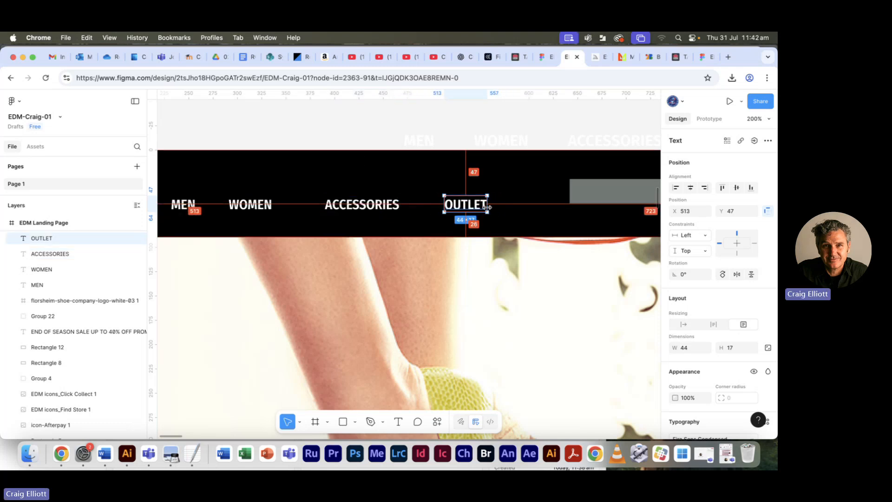
{"action": "left_click", "coordinate": [386, 144]}
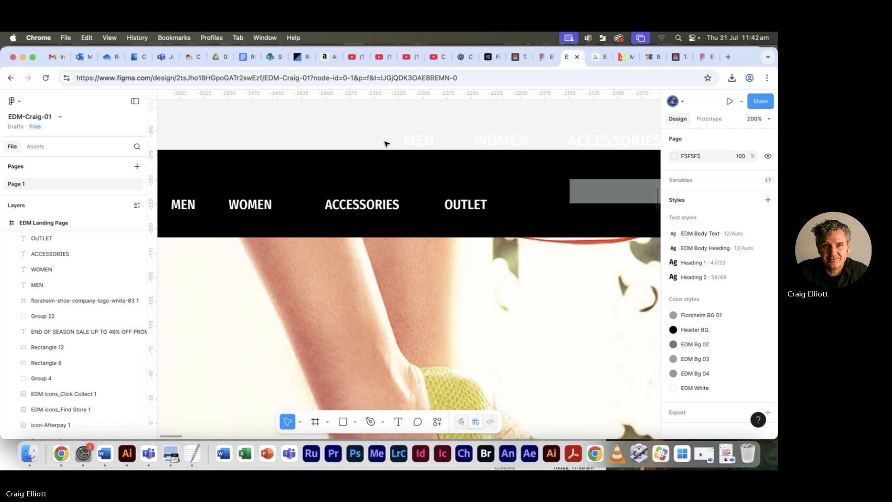
- Align the vertical centers of the grey header bar, the four menu texts and the Florsheim logo
{"action": "key", "text": "shift+0"}
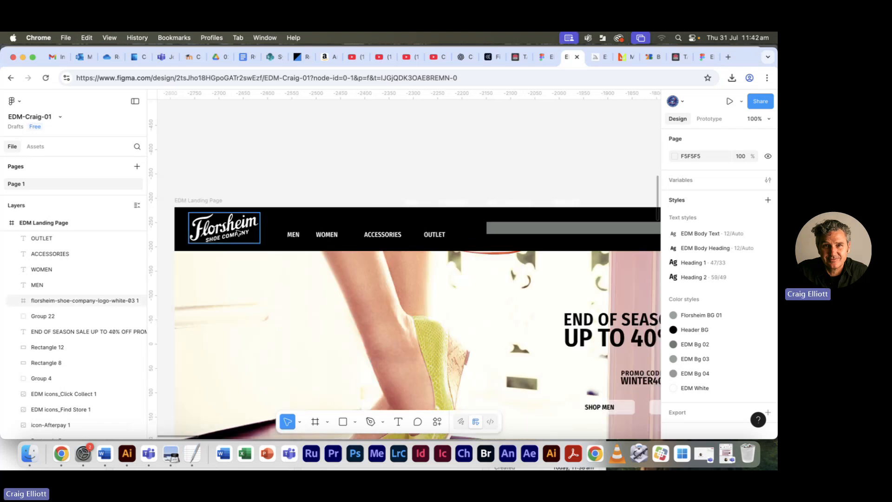
{"action": "left_click", "coordinate": [518, 232]}
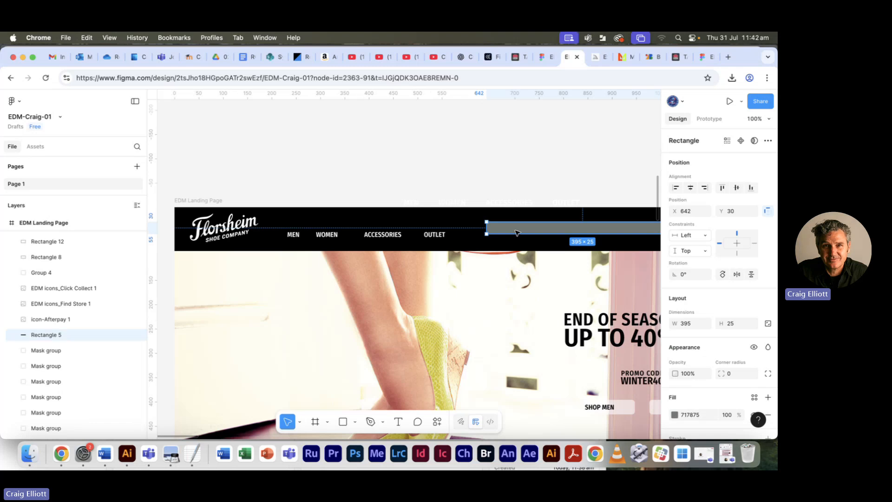
{"action": "left_click", "coordinate": [435, 234], "text": "shift"}
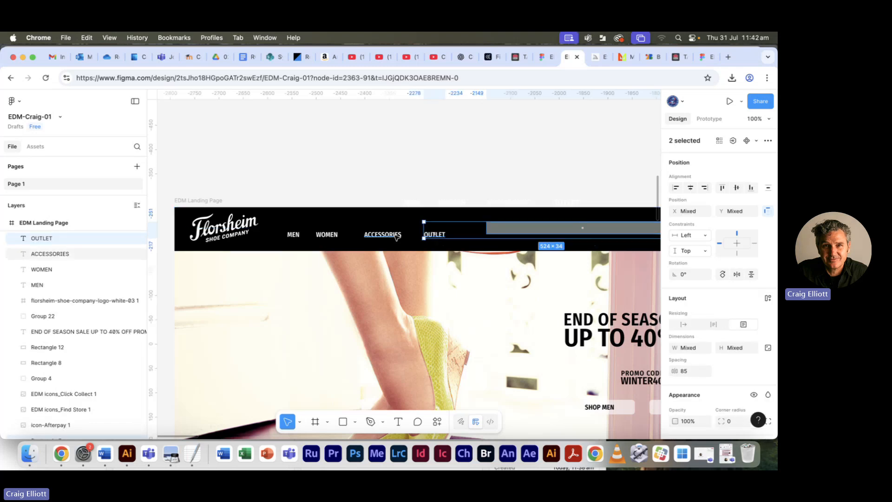
{"action": "left_click", "coordinate": [382, 234], "text": "shift"}
{"action": "left_click", "coordinate": [338, 235], "text": "shift"}
{"action": "left_click", "coordinate": [292, 234], "text": "shift"}
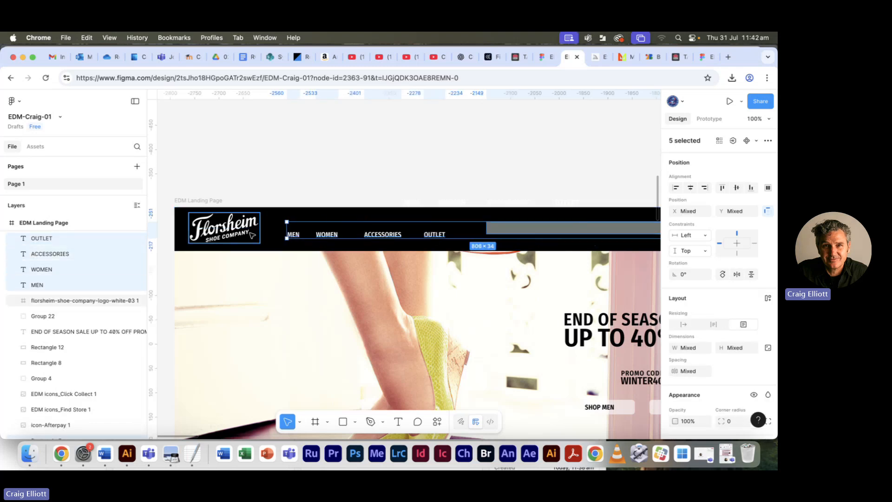
{"action": "left_click", "coordinate": [223, 228], "text": "shift"}
{"action": "left_click", "coordinate": [736, 188]}
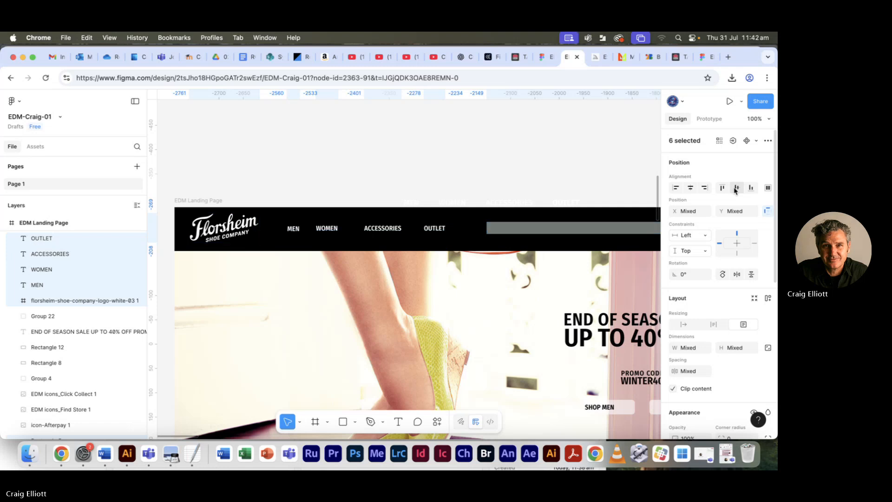
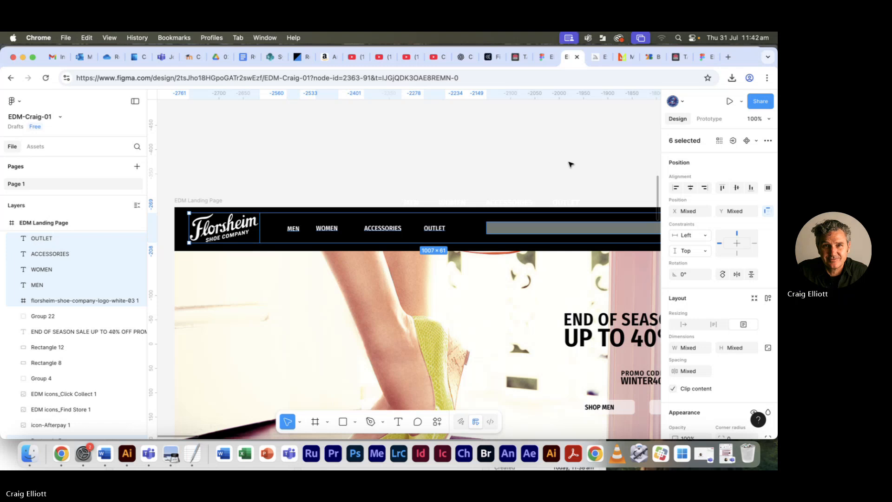
{"action": "scroll", "coordinate": [707, 302], "scroll_direction": "down", "scroll_amount": 5}
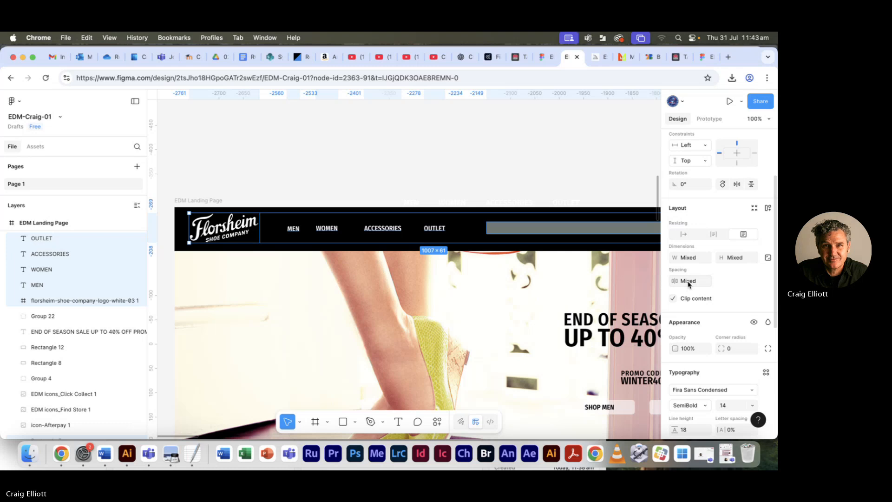
{"action": "left_click", "coordinate": [385, 177]}
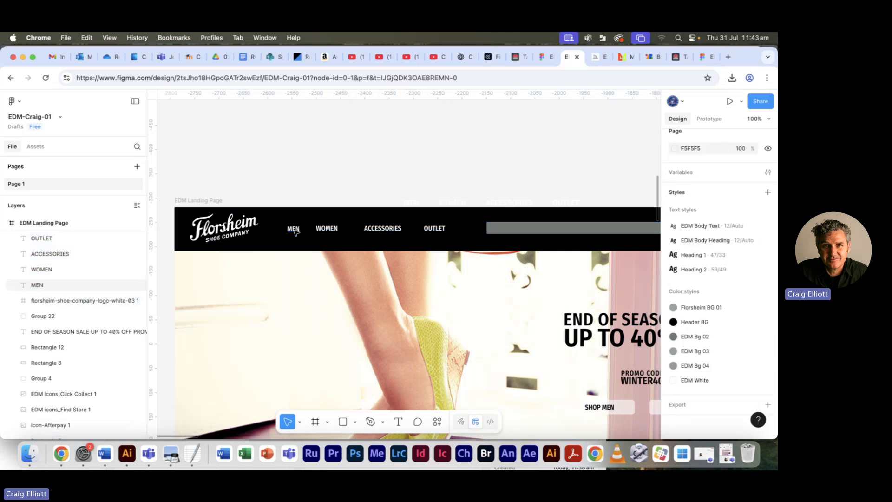
{"action": "left_click", "coordinate": [294, 229]}
{"action": "left_click", "coordinate": [327, 228], "text": "shift"}
{"action": "left_click", "coordinate": [383, 228], "text": "shift"}
{"action": "left_click", "coordinate": [434, 228], "text": "shift"}
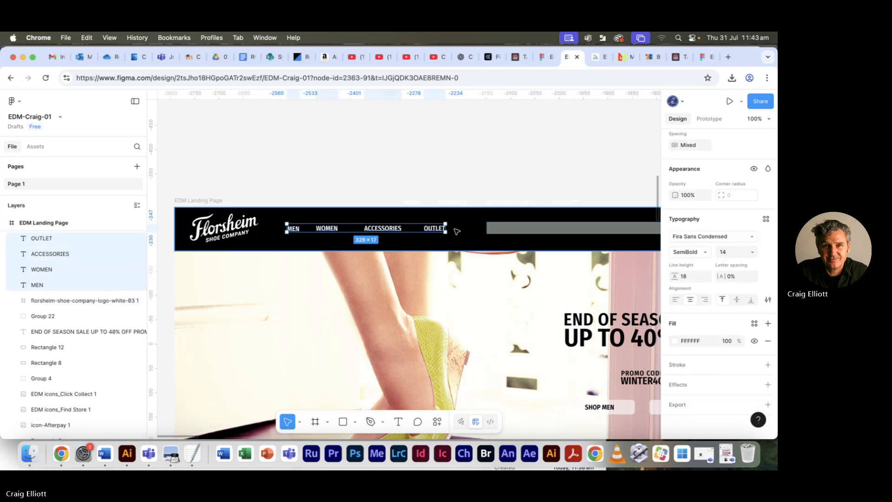
{"action": "left_click", "coordinate": [504, 230], "text": "shift"}
{"action": "left_click", "coordinate": [504, 195]}
- Set the horizontal spacing between the MEN, WOMEN, ACCESSORIES and OUTLET texts and the grey search bar to 40
{"action": "left_click", "coordinate": [505, 231]}
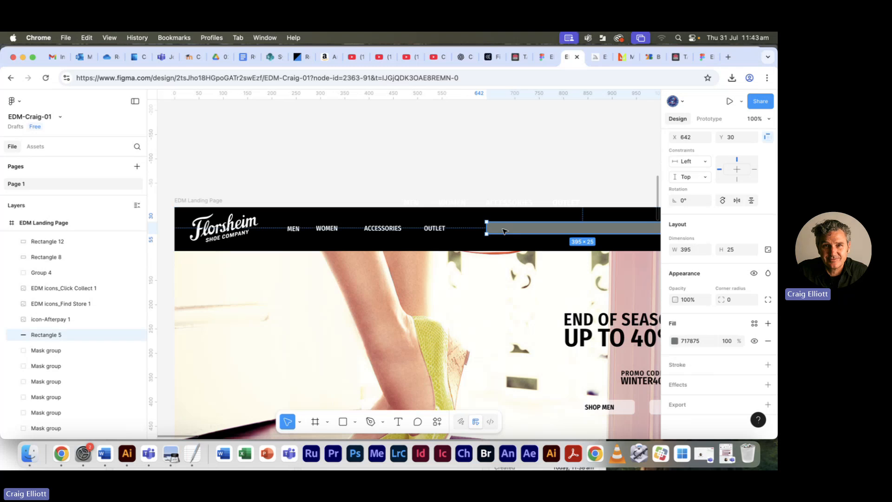
{"action": "left_click", "coordinate": [435, 228], "text": "shift"}
{"action": "left_click", "coordinate": [382, 228], "text": "shift"}
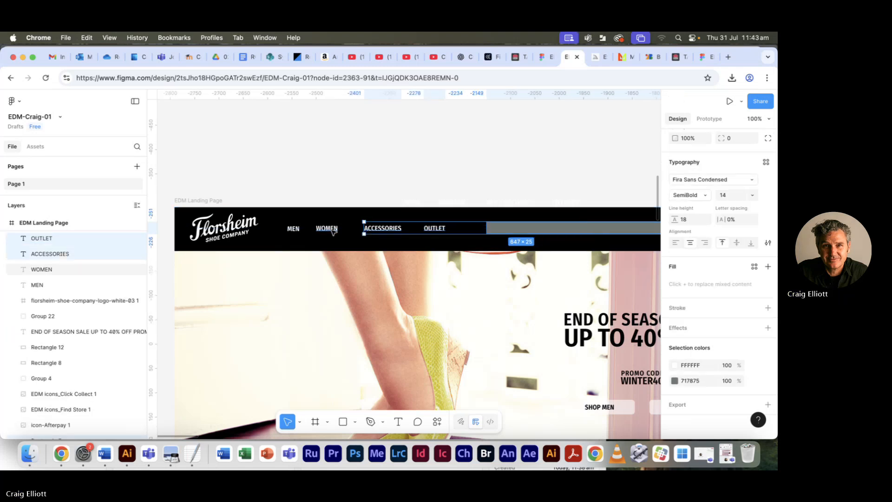
{"action": "left_click", "coordinate": [330, 229], "text": "shift"}
{"action": "left_click", "coordinate": [294, 229], "text": "shift"}
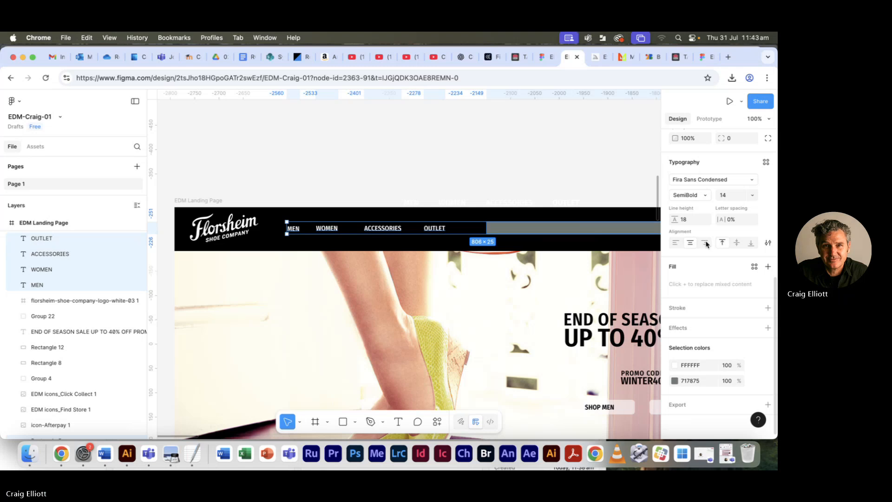
{"action": "scroll", "coordinate": [706, 244], "scroll_direction": "up", "scroll_amount": 5}
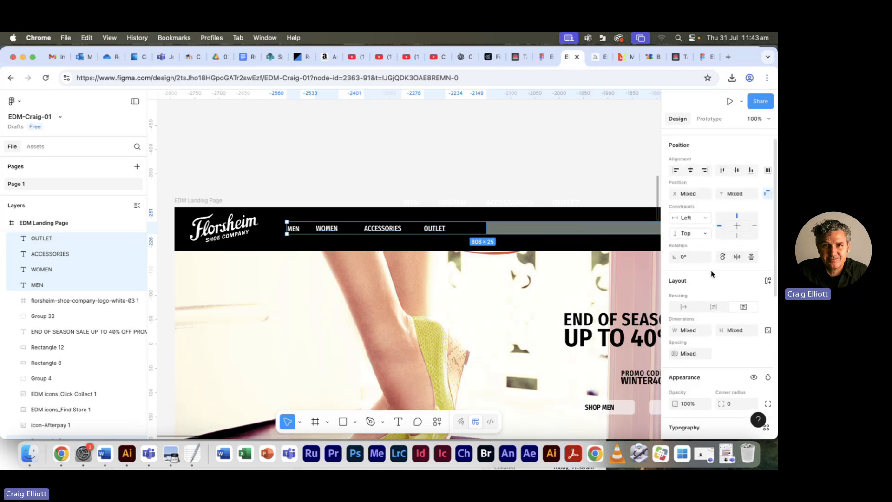
{"action": "scroll", "coordinate": [695, 316], "scroll_direction": "down", "scroll_amount": 2}
{"action": "left_click", "coordinate": [688, 340]}
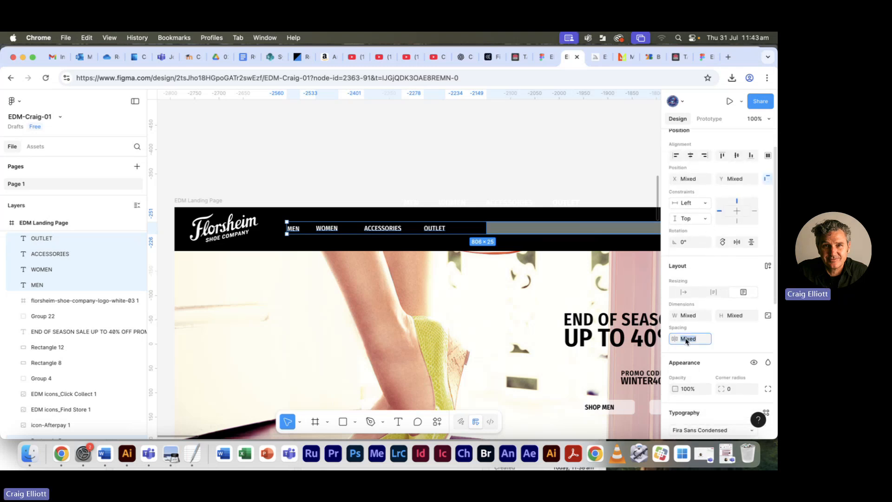
{"action": "type", "text": "40"}
{"action": "key", "text": "Return"}
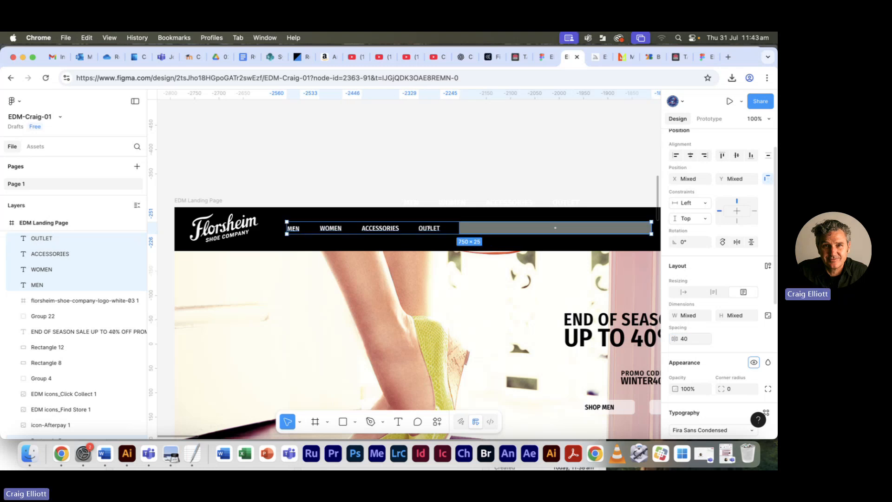
{"action": "left_click", "coordinate": [560, 156]}
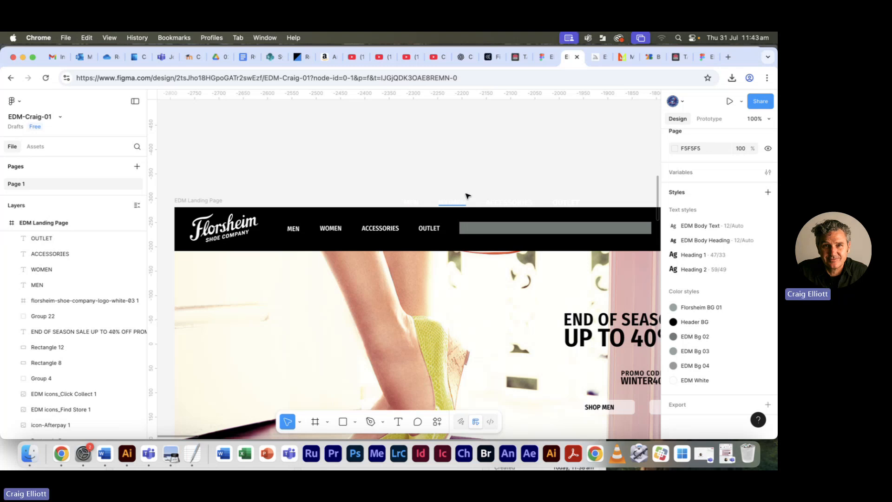
- Copy the search prompt WHAT CAN WE HELP YOU FIND? from Florsheim EDM text.txt in TextEdit
{"action": "scroll", "coordinate": [465, 186], "scroll_direction": "down", "scroll_amount": 1}
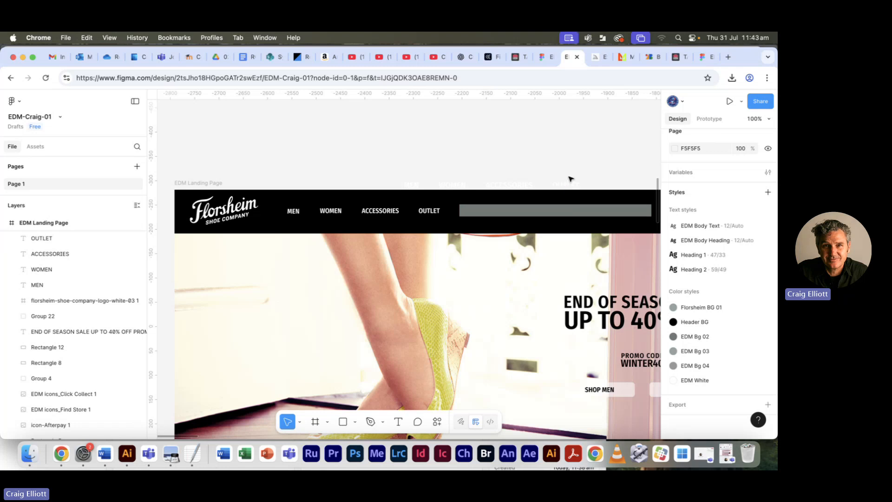
{"action": "left_click_drag", "start_coordinate": [561, 147], "coordinate": [470, 127]}
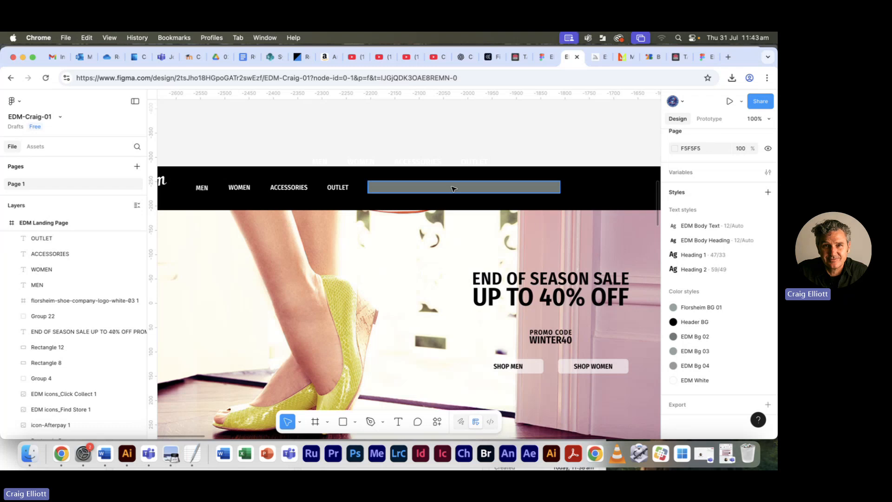
{"action": "key", "text": "super+Tab"}
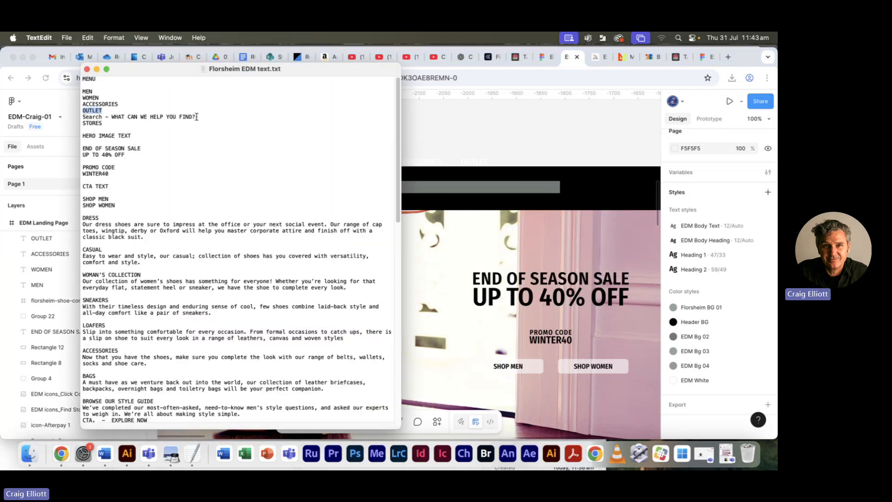
{"action": "left_click_drag", "start_coordinate": [197, 117], "coordinate": [116, 119]}
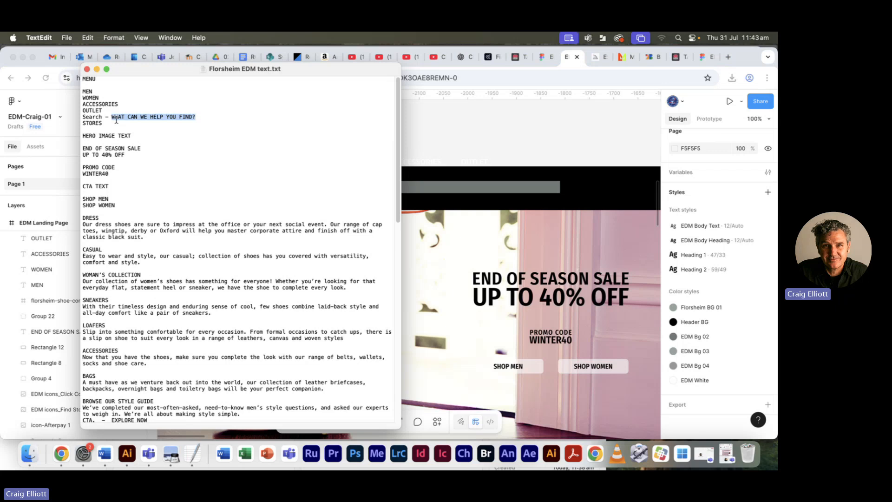
{"action": "key", "text": "super+c"}
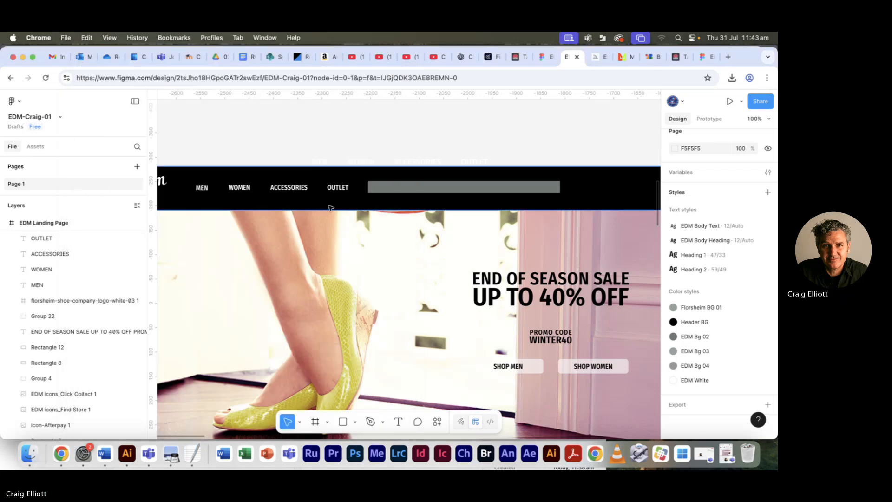
- Duplicate the OUTLET text onto the grey search bar, widen it to about 322 × 17 and replace its wording with WHAT CAN WE HELP YOU FIND?
{"action": "left_click", "coordinate": [336, 190]}
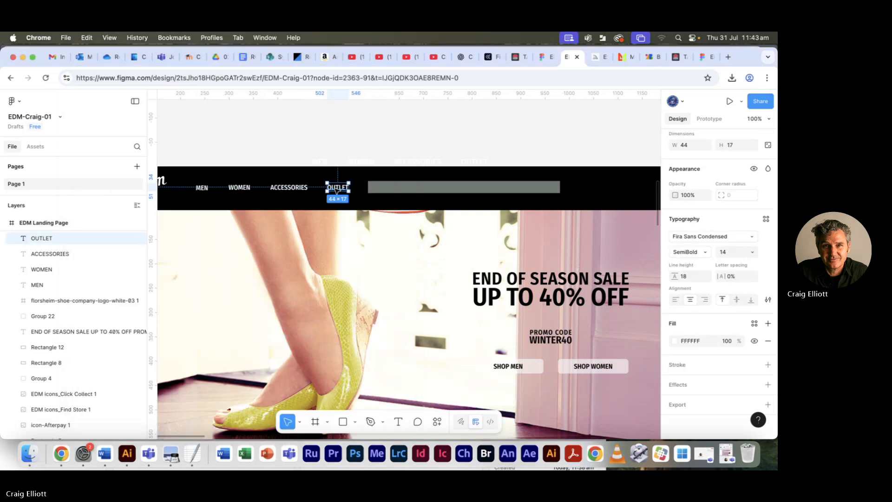
{"action": "left_click_drag", "start_coordinate": [337, 190], "coordinate": [528, 186]}
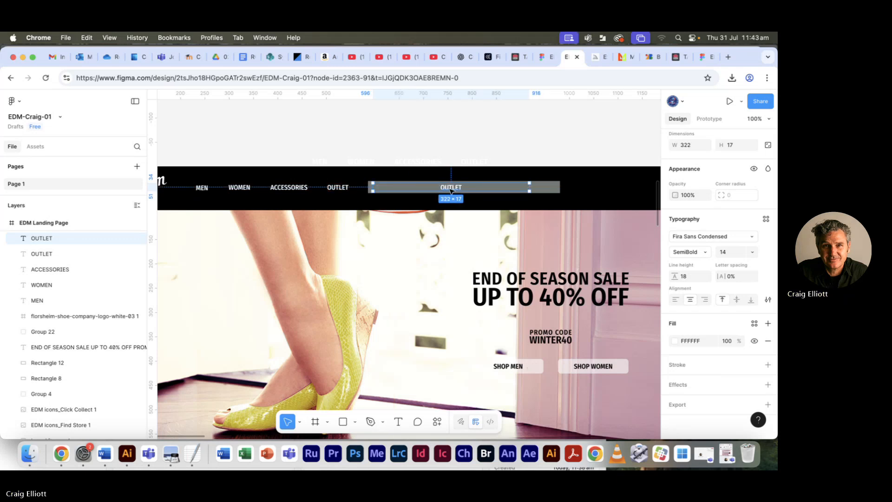
{"action": "key", "text": "super+v"}
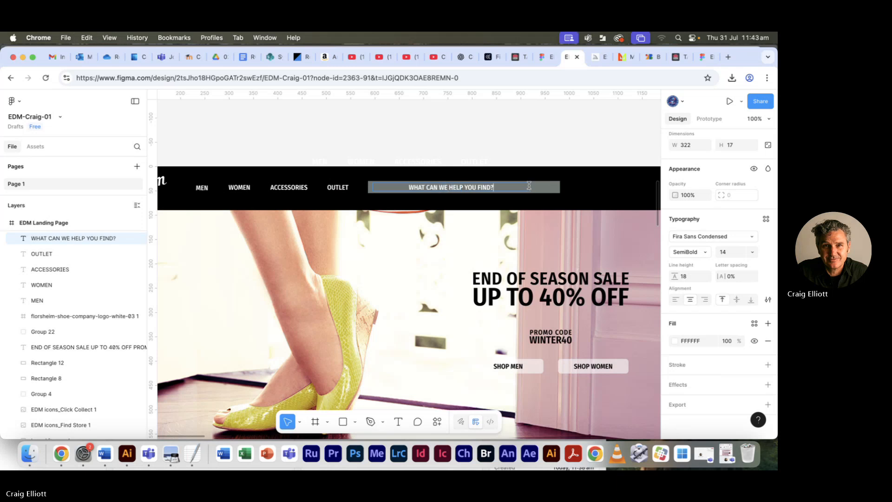
{"action": "key", "text": "Escape"}
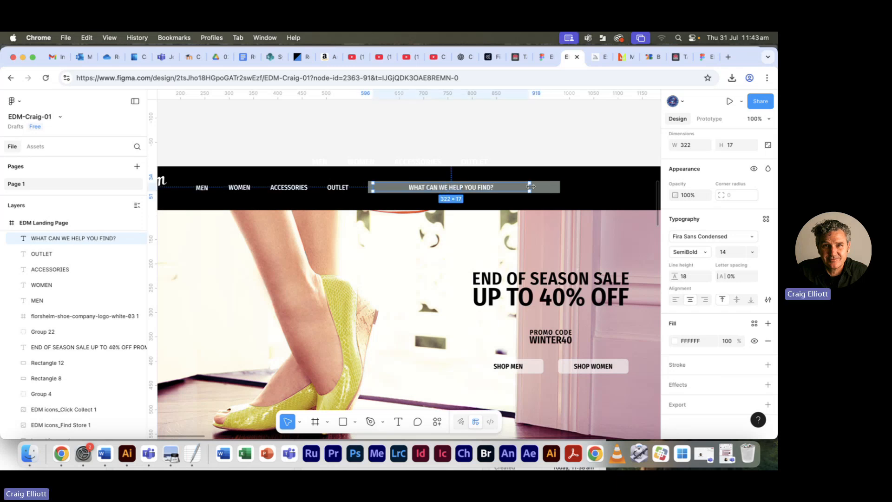
- Left-align the search prompt, narrow its box to about 181 × 17 and position it just inside the start of the grey bar
{"action": "left_click_drag", "start_coordinate": [529, 186], "coordinate": [479, 187]}
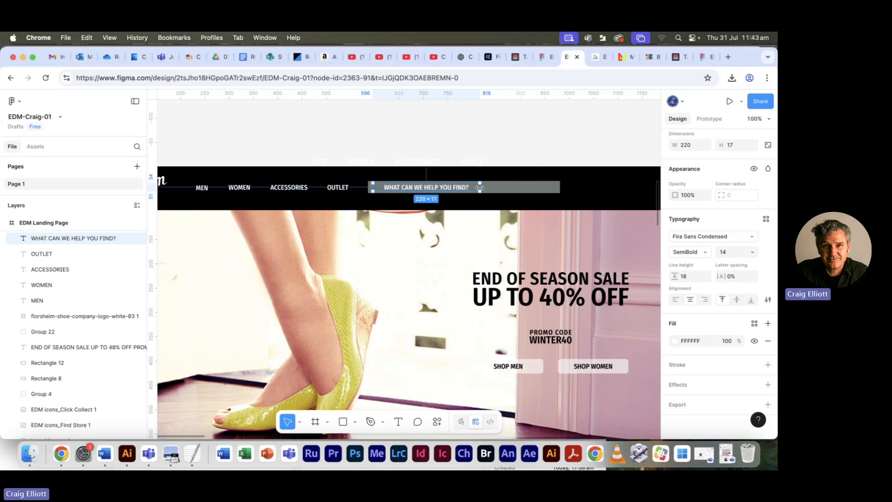
{"action": "left_click", "coordinate": [676, 301]}
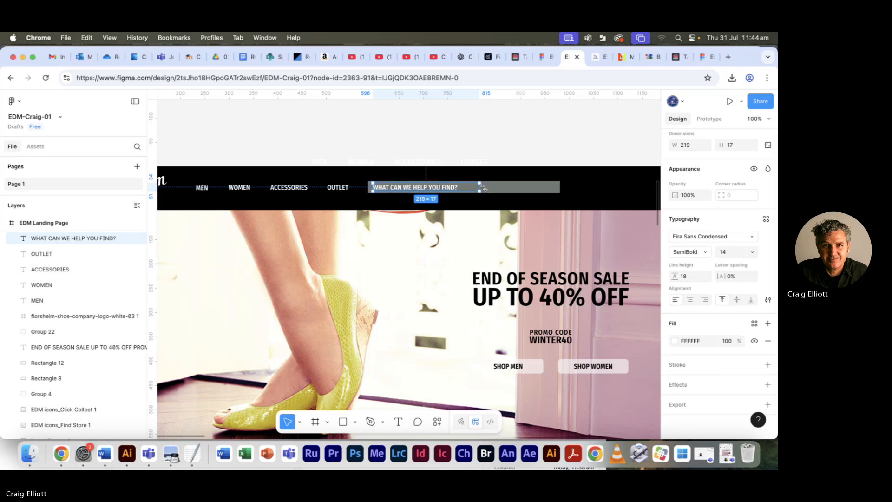
{"action": "left_click_drag", "start_coordinate": [480, 188], "coordinate": [415, 190]}
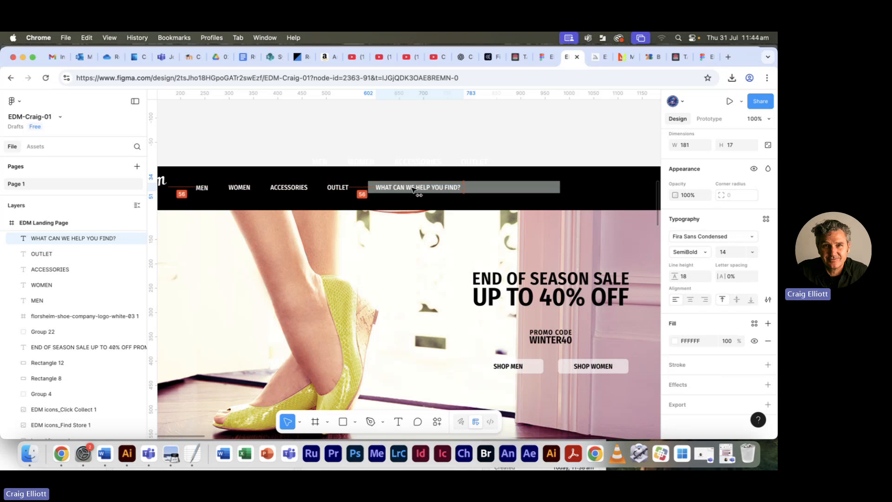
{"action": "left_click", "coordinate": [484, 144]}
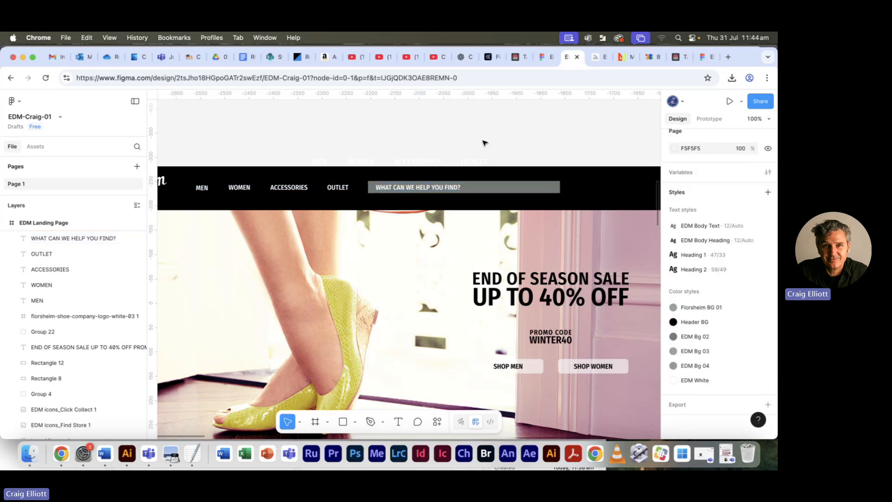
- Set the font size of the WHAT CAN WE HELP YOU FIND? text to 12
{"action": "left_click", "coordinate": [425, 188]}
{"action": "left_click", "coordinate": [749, 252]}
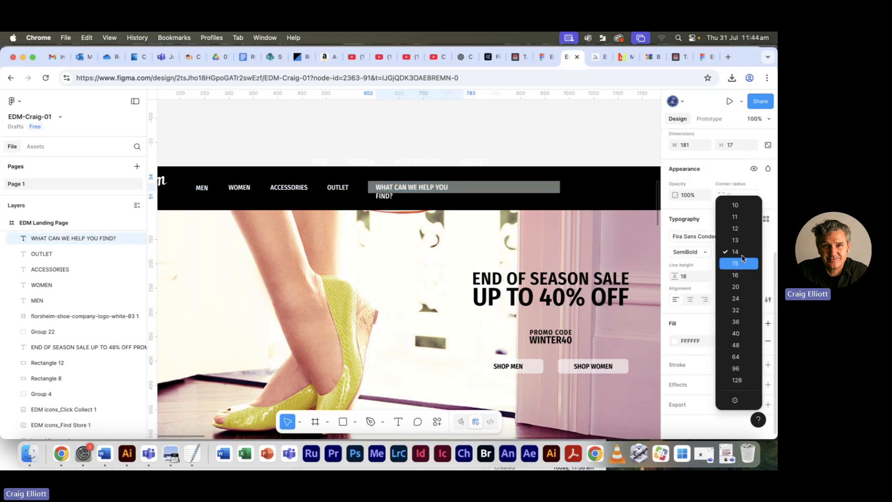
{"action": "left_click", "coordinate": [740, 228]}
{"action": "left_click", "coordinate": [493, 148]}
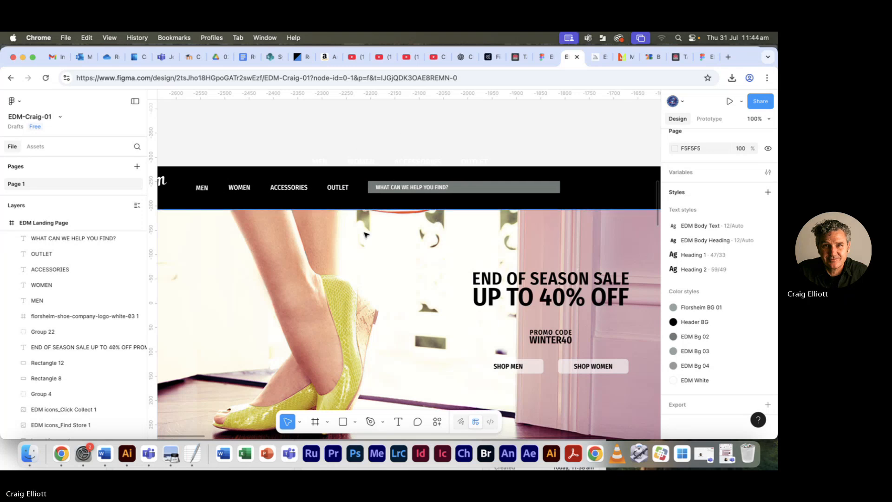
- Check the text layout and specifications below the sneakers and loafers images in Florsheim EDM ref-05.pdf in Preview
{"action": "key", "text": "minus"}
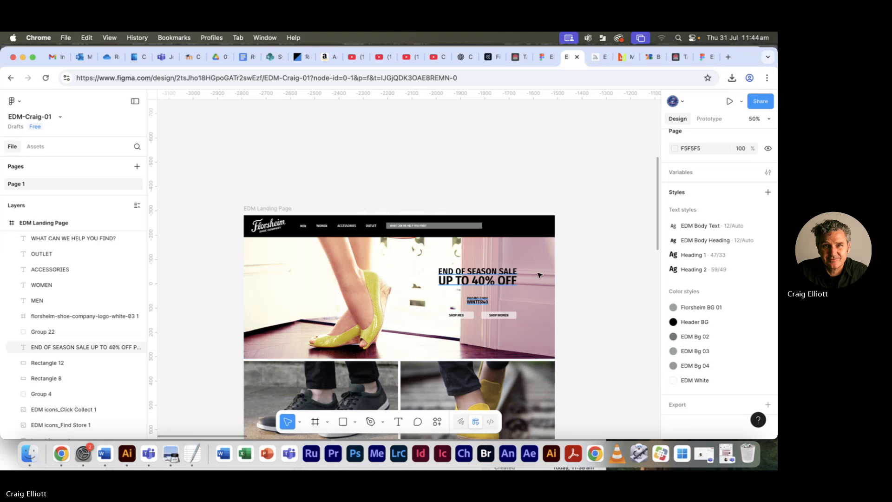
{"action": "scroll", "coordinate": [587, 274], "scroll_direction": "down", "scroll_amount": 5}
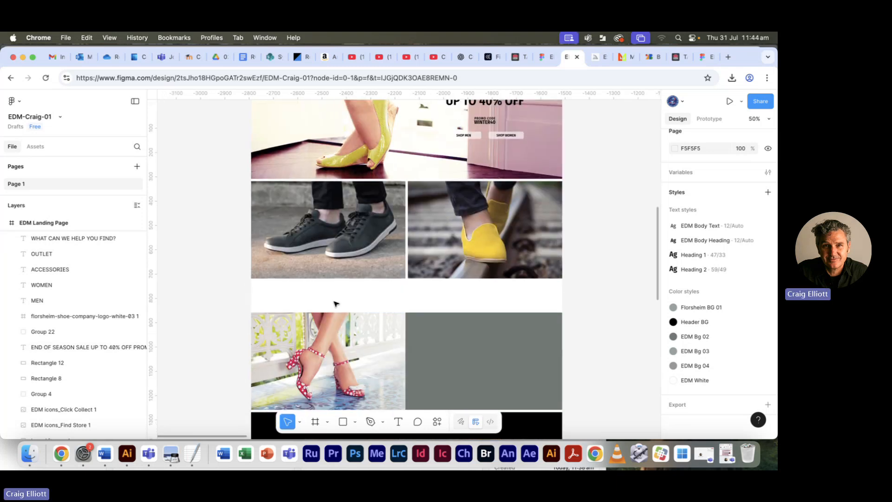
{"action": "key", "text": "super+Tab"}
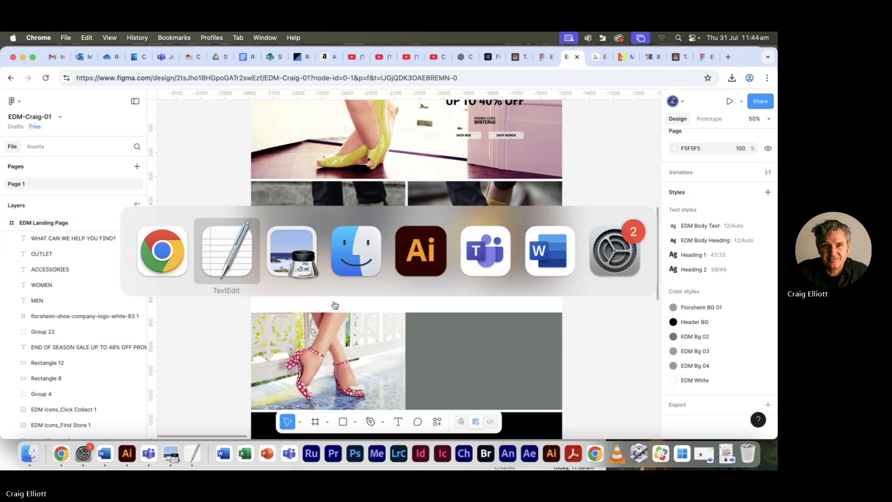
{"action": "left_click", "coordinate": [204, 233]}
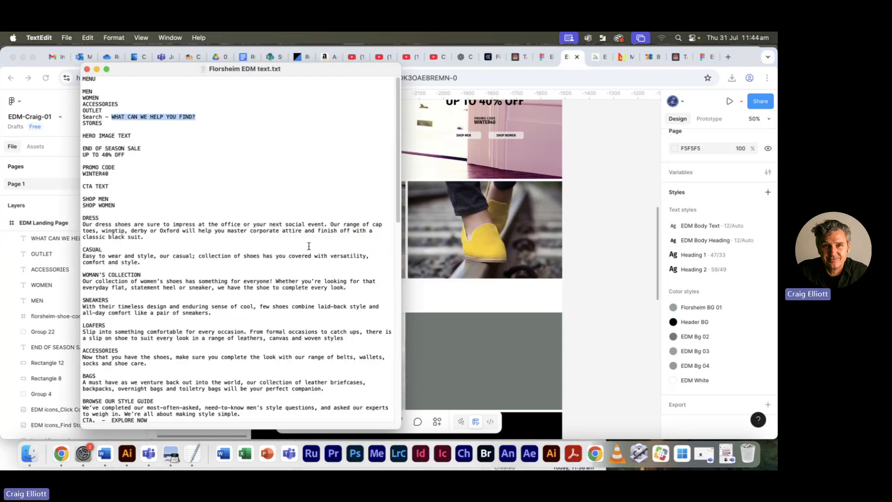
{"action": "key", "text": "super+Tab"}
{"action": "key", "text": "super+Tab"}
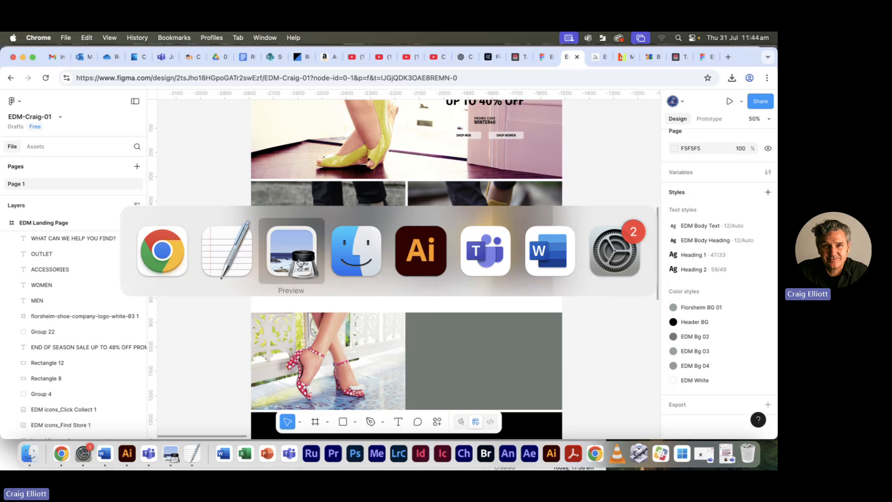
{"action": "left_click", "coordinate": [300, 263]}
{"action": "scroll", "coordinate": [324, 262], "scroll_direction": "down", "scroll_amount": 5}
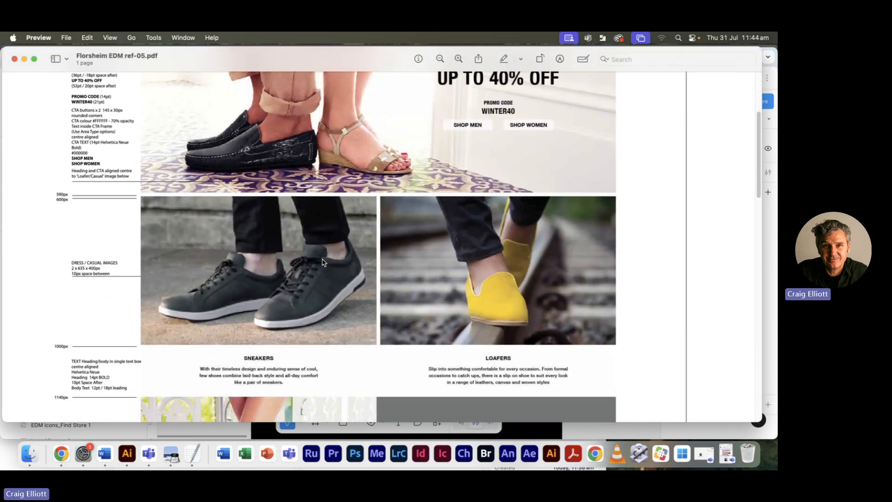
- Copy the SNEAKERS heading and its description from Florsheim EDM text.txt in TextEdit and return to the Figma design
{"action": "key", "text": "super+Tab"}
{"action": "key", "text": "super+Tab"}
{"action": "key", "text": "Tab"}
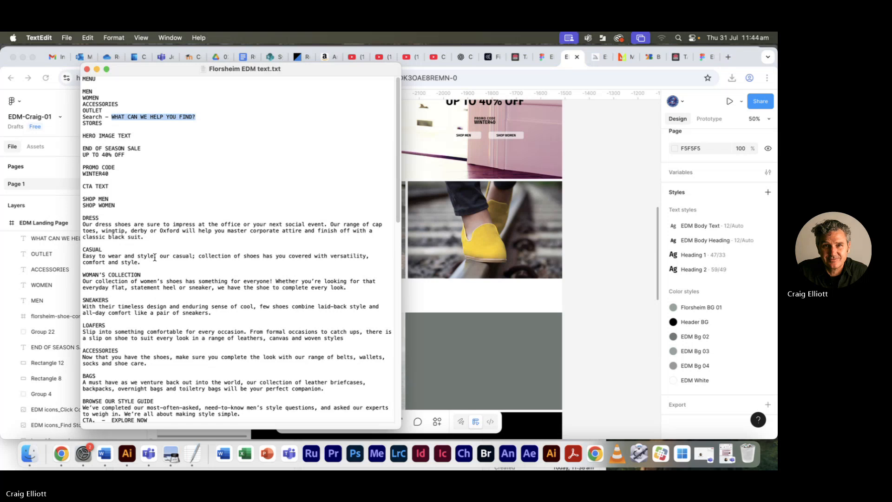
{"action": "scroll", "coordinate": [158, 261], "scroll_direction": "down", "scroll_amount": 1}
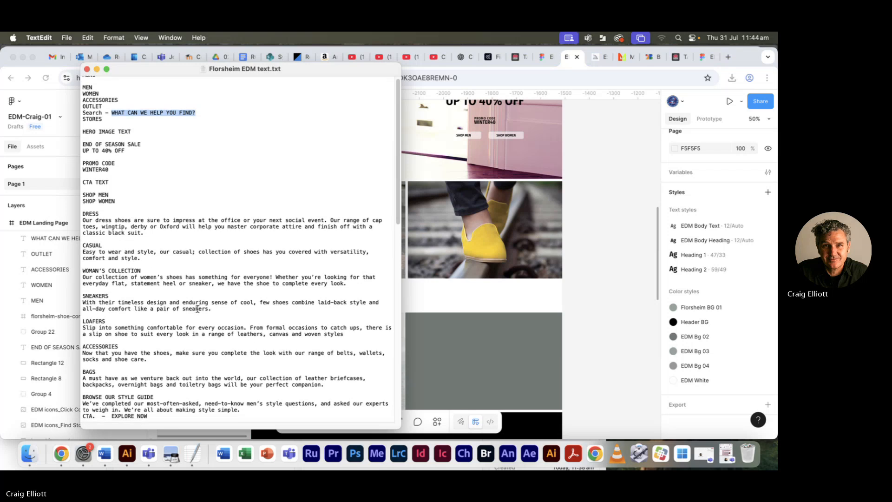
{"action": "left_click_drag", "start_coordinate": [214, 309], "coordinate": [61, 298]}
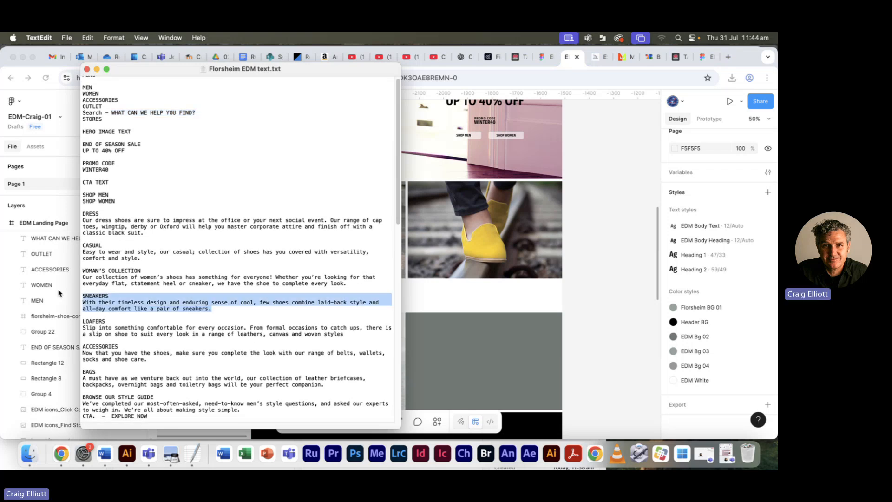
{"action": "key", "text": "super+Tab"}
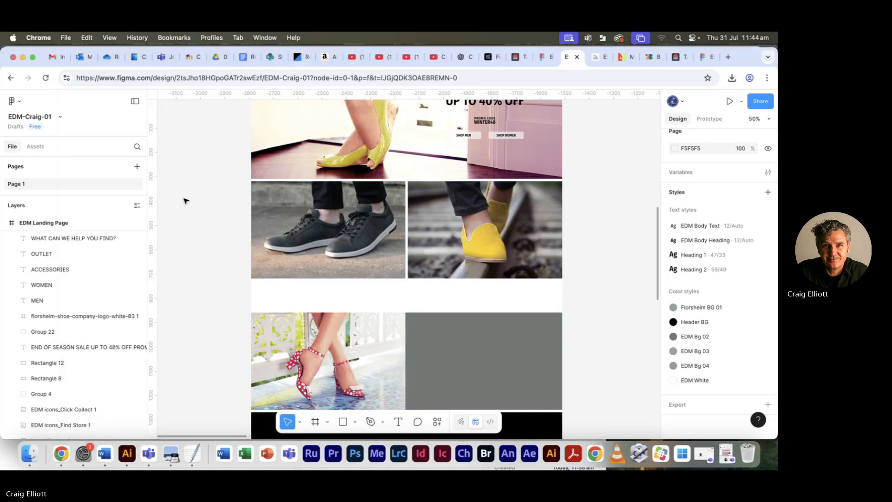
- Add a text box about 382 × 98 in the white space below the sneakers image and paste the SNEAKERS copy into it
{"action": "left_click", "coordinate": [398, 422]}
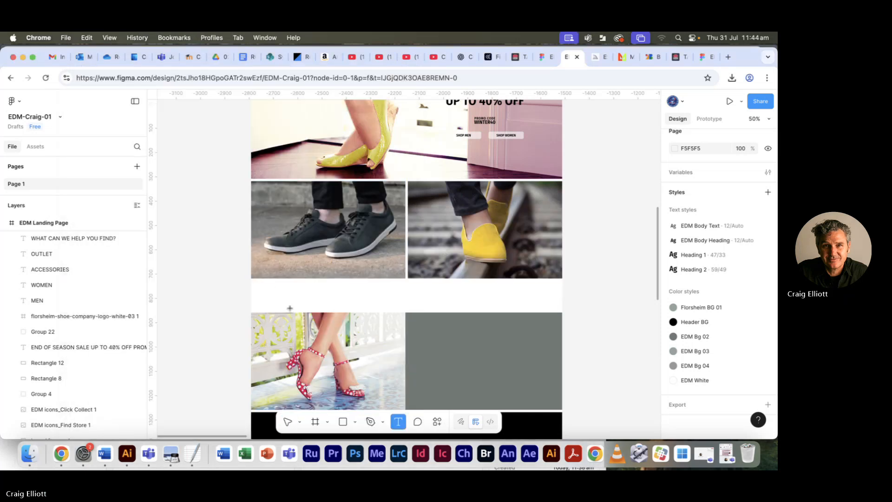
{"action": "left_click_drag", "start_coordinate": [281, 283], "coordinate": [375, 307]}
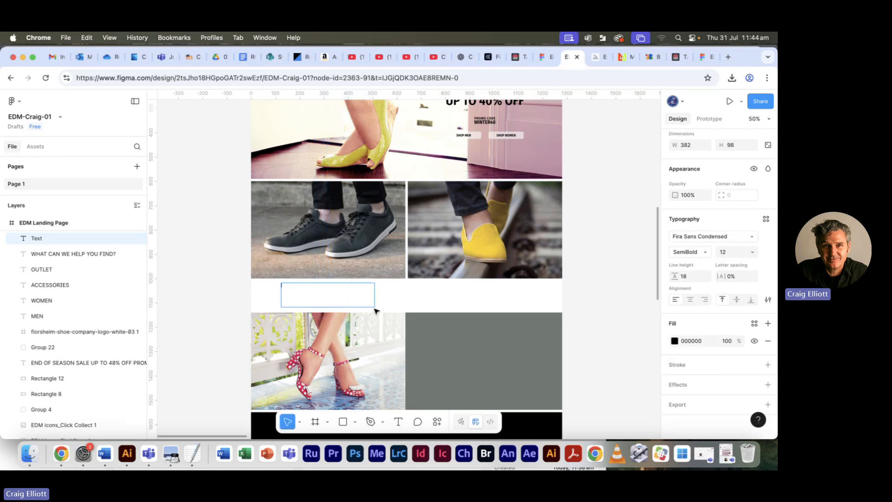
{"action": "key", "text": "super+v"}
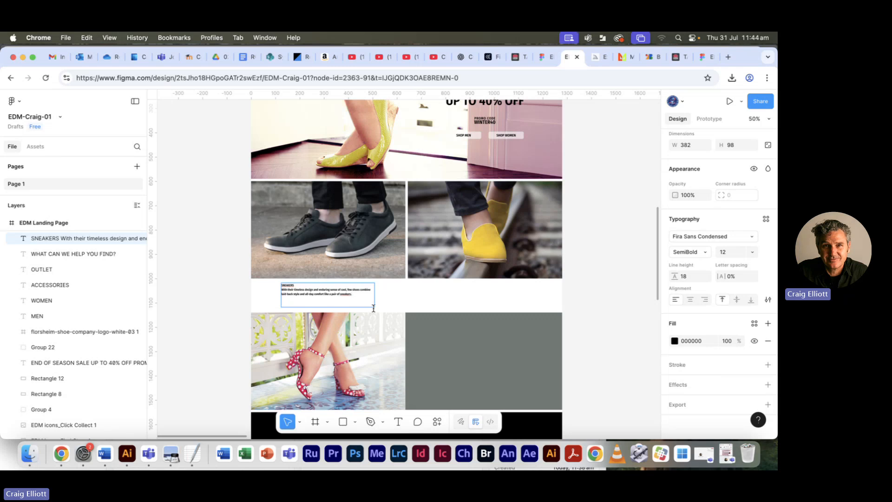
- Check the text specifications in Florsheim EDM ref-05.pdf in Preview, then set the SNEAKERS heading's font size to 14 in Figma
{"action": "key", "text": "super+Tab"}
{"action": "key", "text": "super+Tab"}
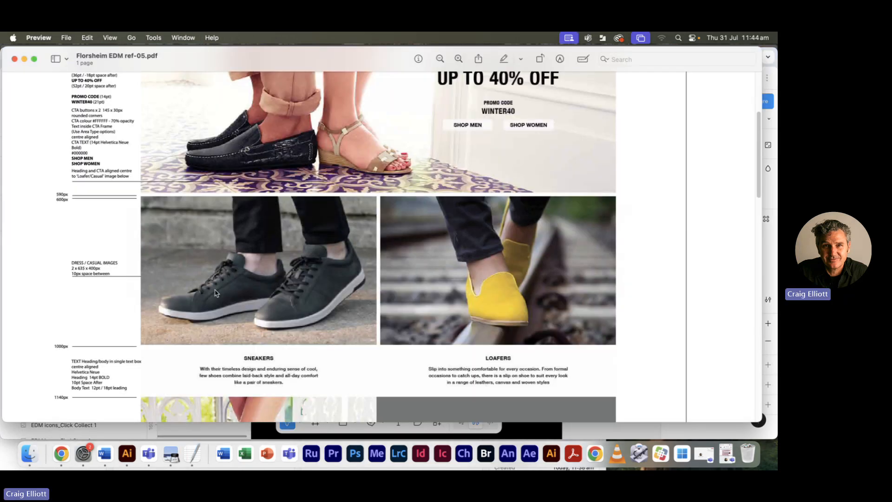
{"action": "scroll", "coordinate": [215, 293], "scroll_direction": "down", "scroll_amount": 2}
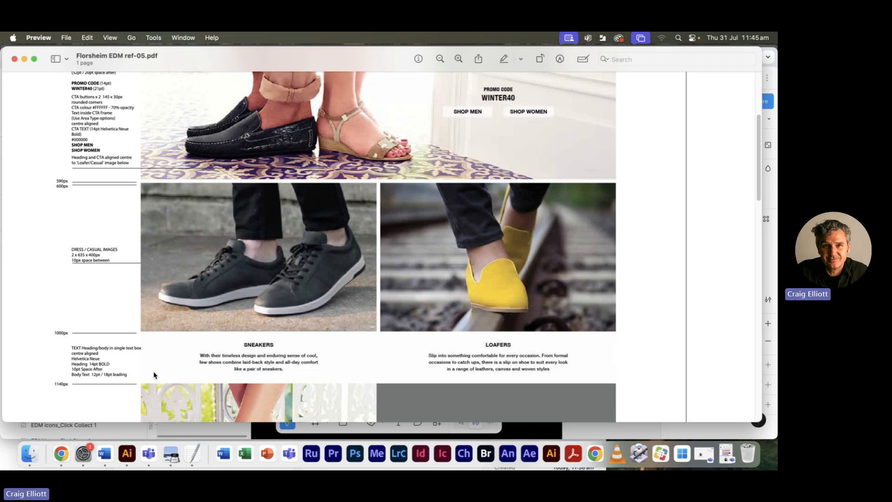
{"action": "key", "text": "super+Tab"}
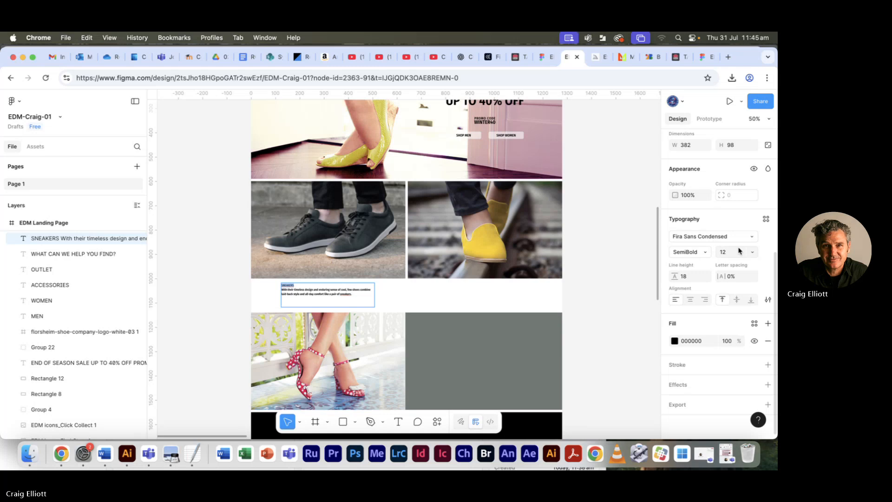
{"action": "left_click", "coordinate": [752, 252]}
{"action": "left_click", "coordinate": [744, 276]}
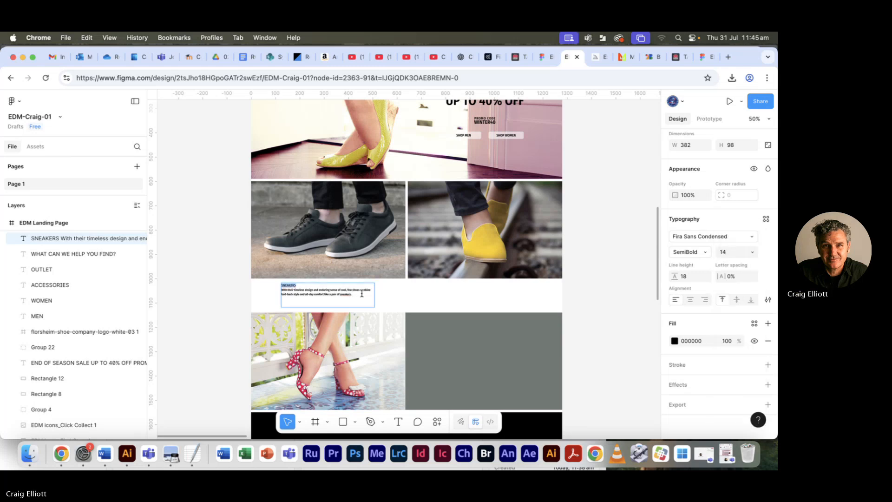
- Centre-align the SNEAKERS heading and its description within their text box
{"action": "key", "text": "super+a"}
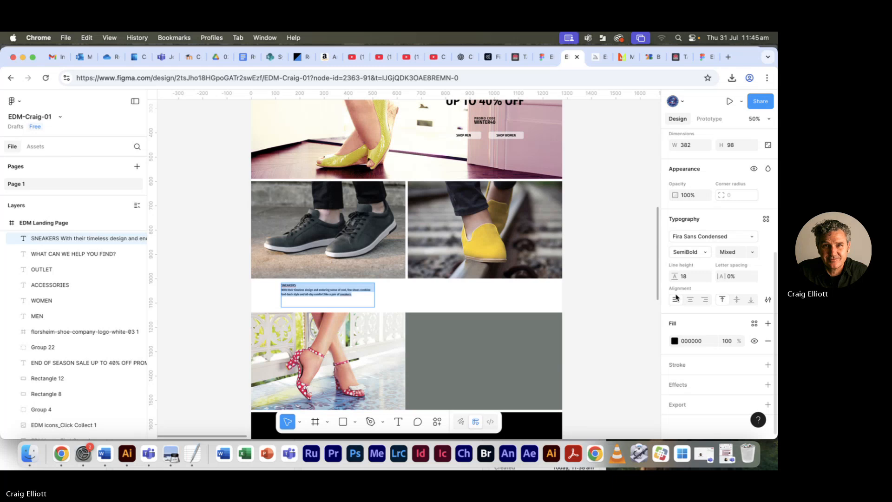
{"action": "left_click", "coordinate": [691, 299]}
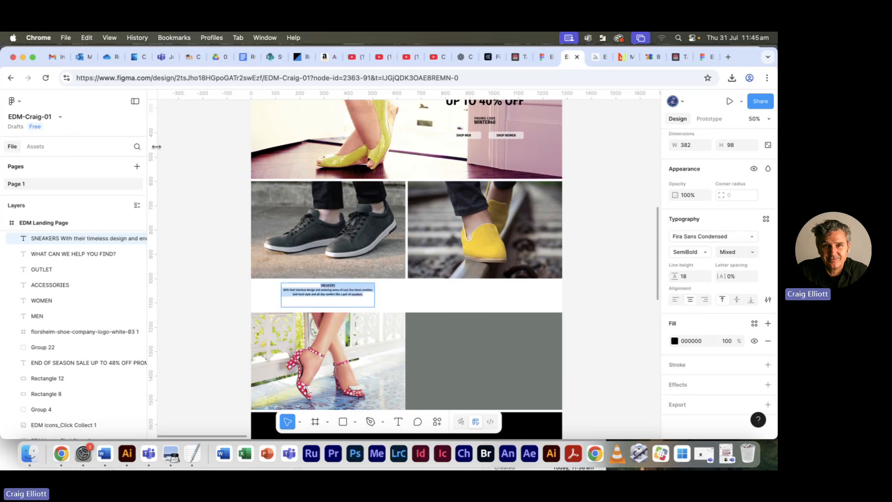
{"action": "key", "text": "Escape"}
{"action": "key", "text": "super+plus"}
{"action": "key", "text": "super+plus"}
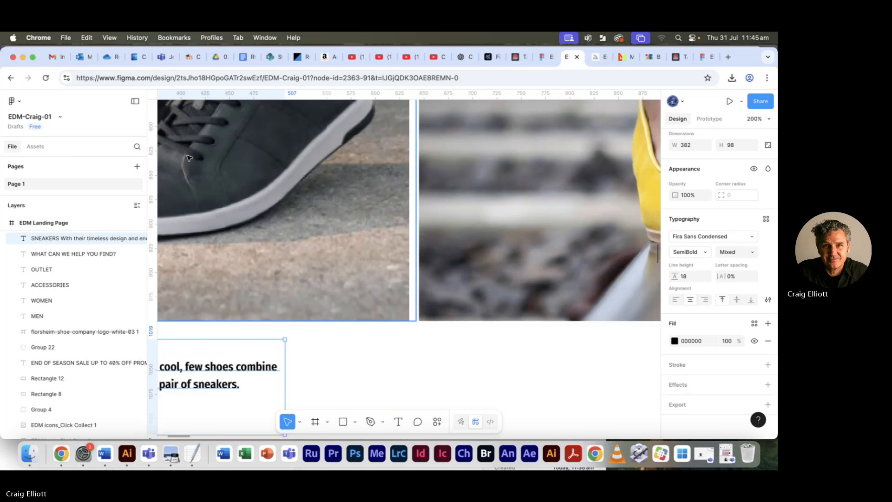
{"action": "mouse_move", "coordinate": [272, 238]}
{"action": "left_mouse_down"}
{"action": "mouse_move", "coordinate": [467, 77]}
{"action": "mouse_move", "coordinate": [490, 82]}
{"action": "left_mouse_up"}
{"action": "left_click_drag", "start_coordinate": [414, 155], "coordinate": [467, 155]}
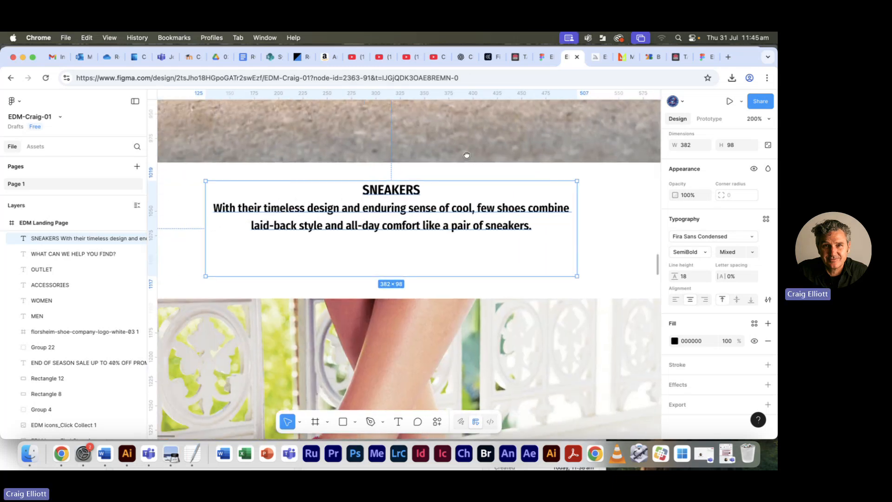
{"action": "key", "text": "Escape"}
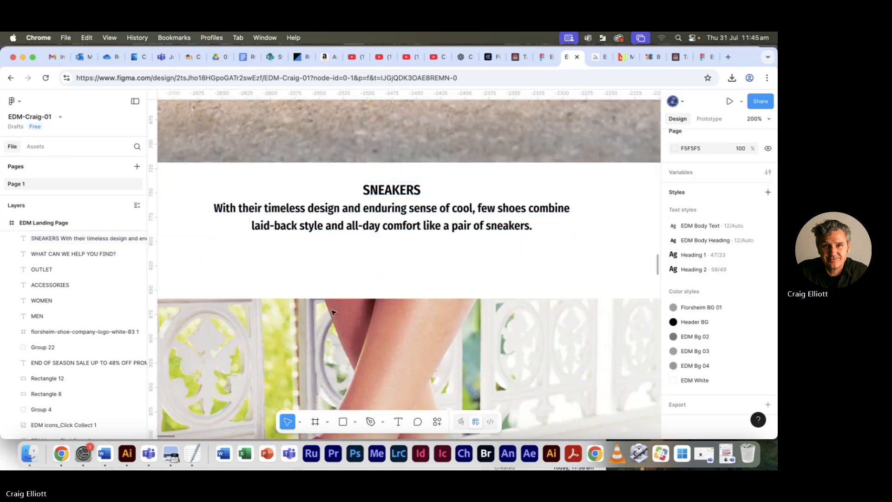
- Set the font weight of the description under the SNEAKERS heading to Medium
{"action": "left_click", "coordinate": [398, 423]}
{"action": "left_click", "coordinate": [532, 226]}
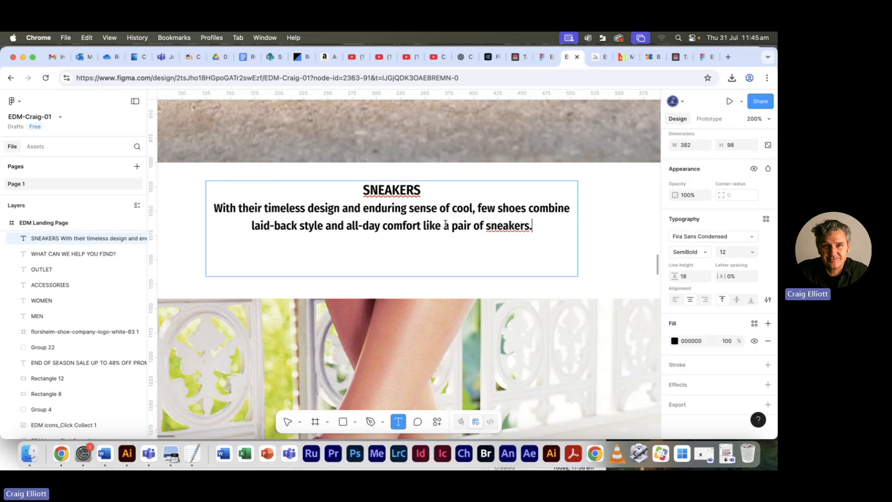
{"action": "left_click_drag", "start_coordinate": [532, 226], "coordinate": [194, 208]}
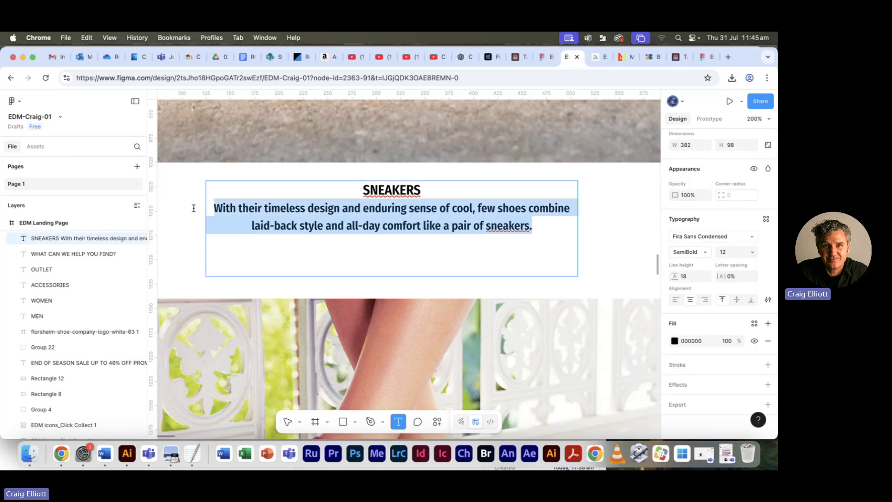
{"action": "left_click", "coordinate": [705, 253]}
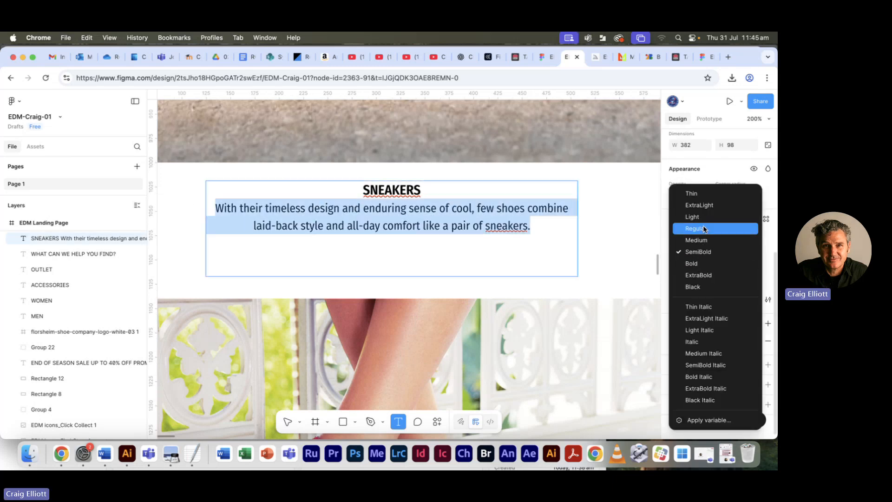
{"action": "left_click", "coordinate": [703, 240]}
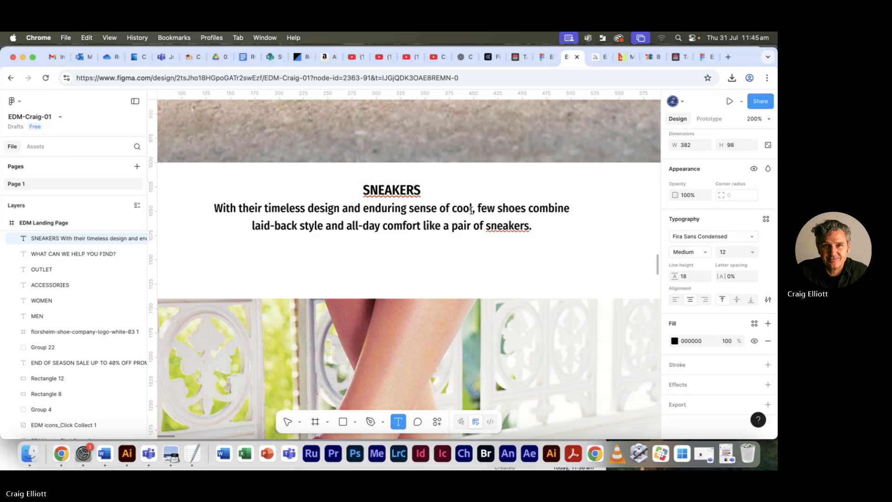
{"action": "triple_click", "coordinate": [413, 209]}
{"action": "triple_click", "coordinate": [405, 204]}
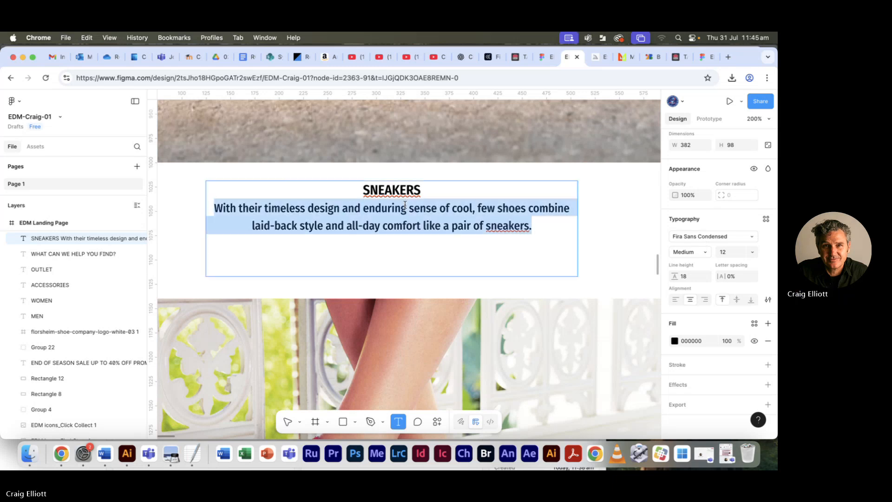
{"action": "left_click", "coordinate": [412, 208]}
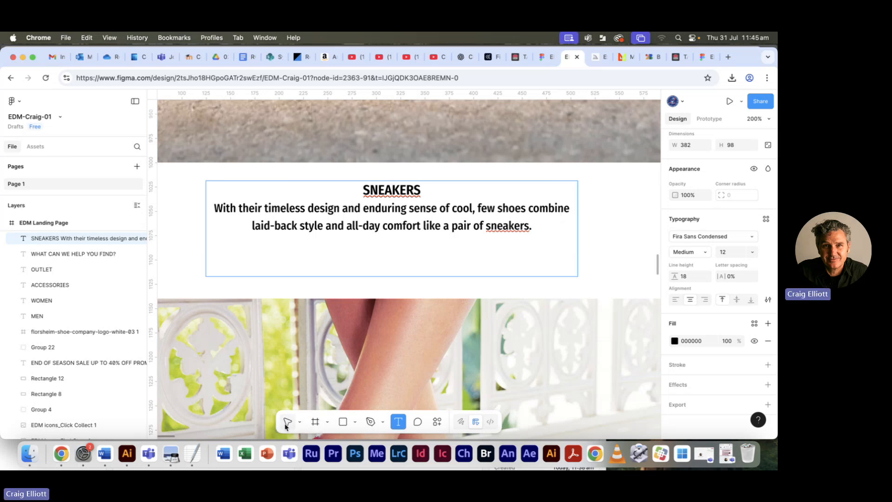
- Narrow the SNEAKERS text box to about 270 wide so the description wraps onto three lines
{"action": "left_click", "coordinate": [287, 423]}
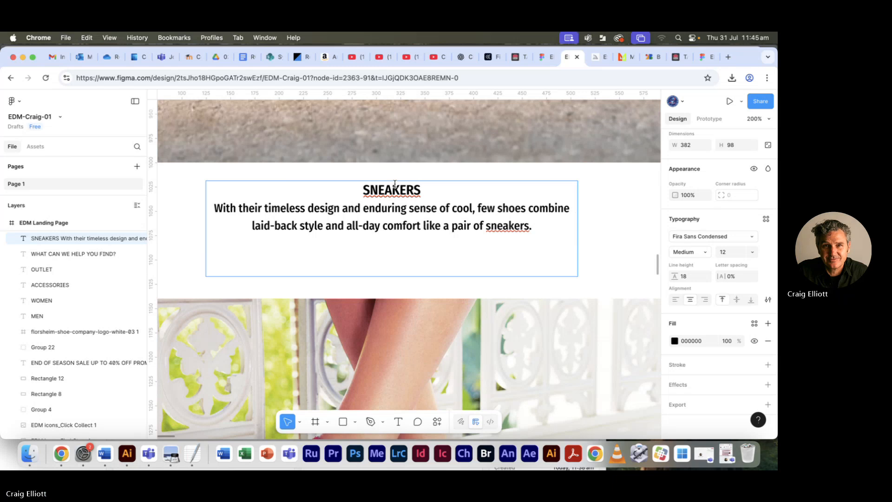
{"action": "double_click", "coordinate": [393, 189]}
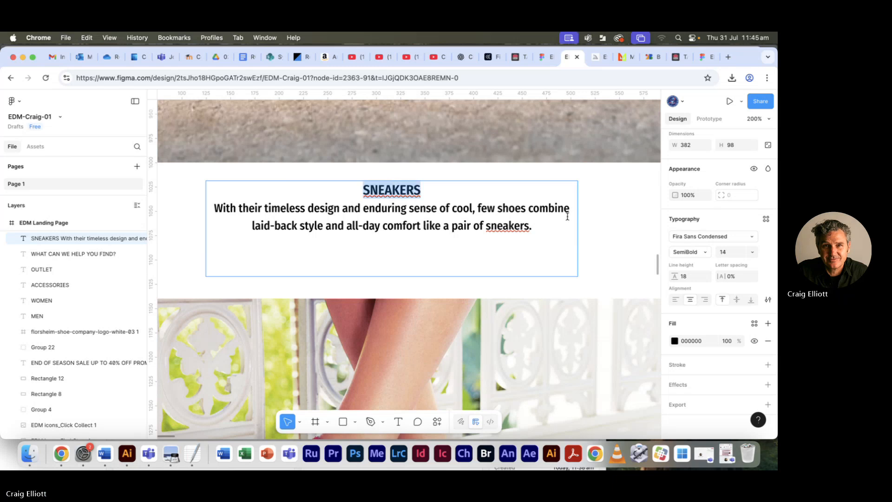
{"action": "key", "text": "Escape"}
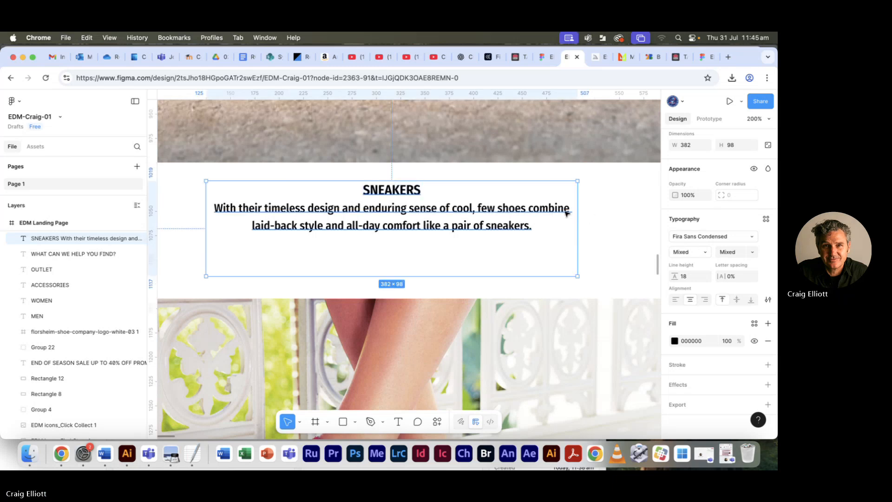
{"action": "left_click_drag", "start_coordinate": [577, 212], "coordinate": [526, 213]}
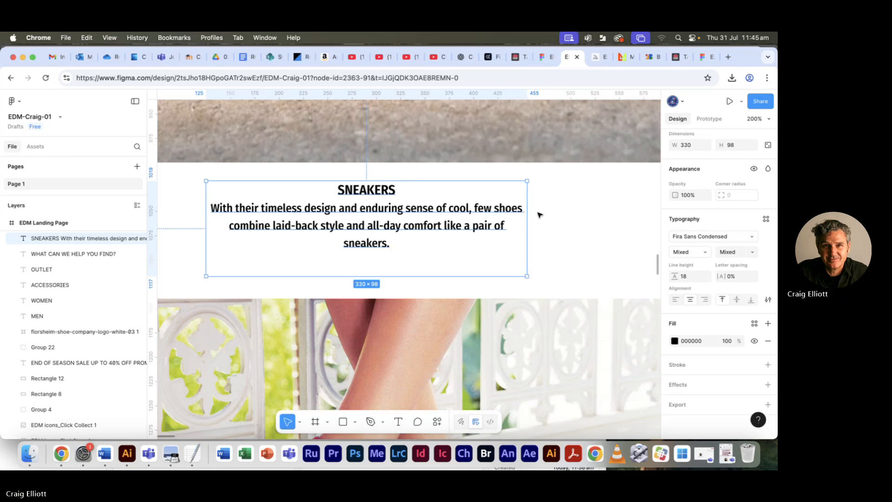
{"action": "left_click", "coordinate": [556, 216]}
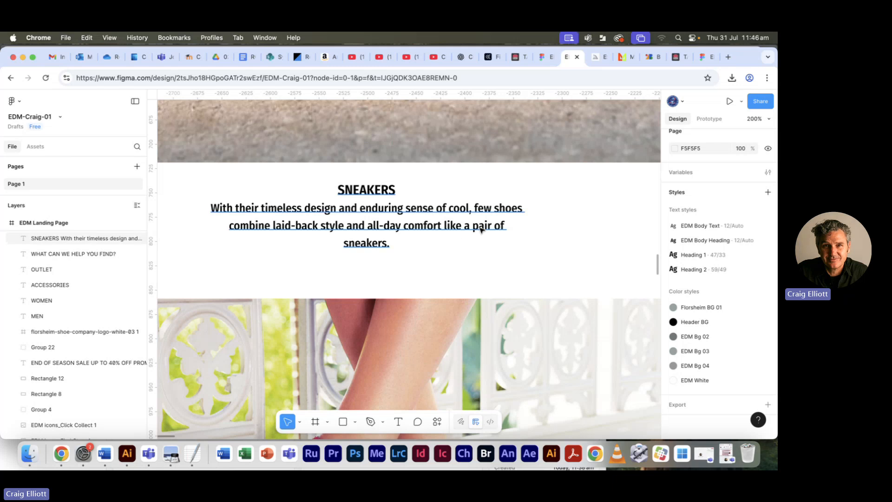
{"action": "left_click", "coordinate": [481, 229]}
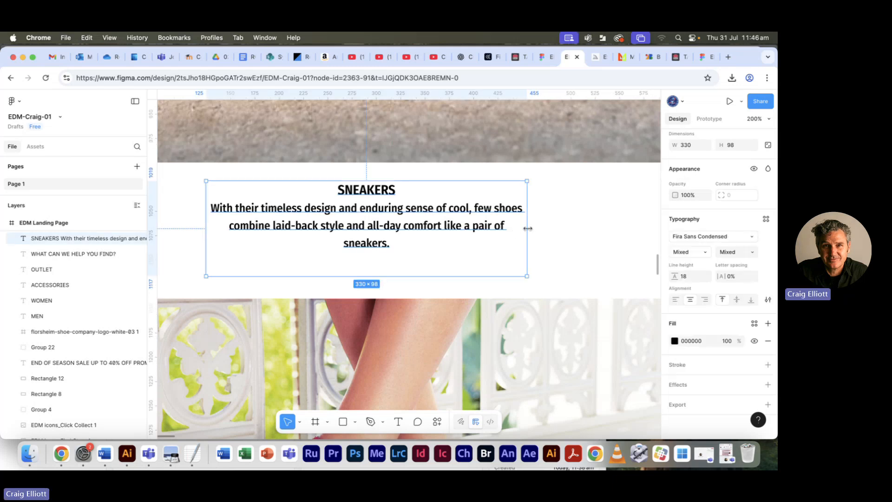
{"action": "left_click_drag", "start_coordinate": [527, 228], "coordinate": [496, 231]}
{"action": "left_click", "coordinate": [527, 254]}
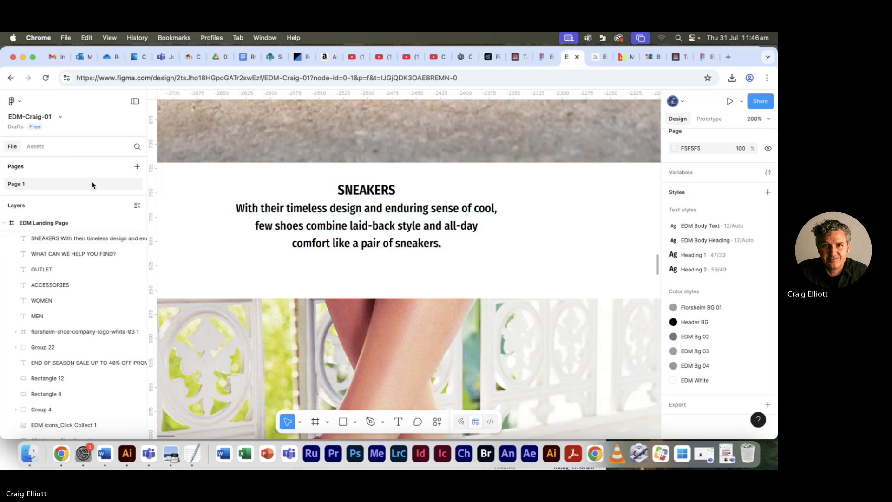
- Set the line height of the description's first line to 25 to add space below the SNEAKERS heading
{"action": "left_click", "coordinate": [398, 422]}
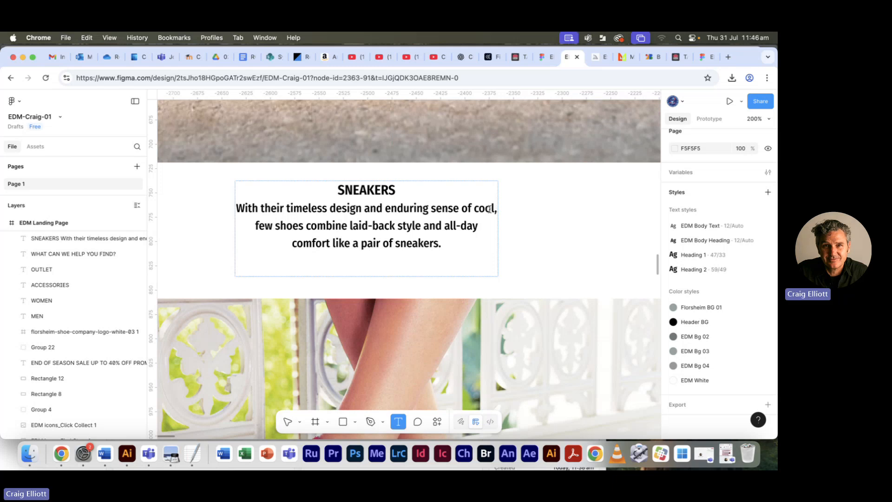
{"action": "left_click_drag", "start_coordinate": [496, 208], "coordinate": [236, 207]}
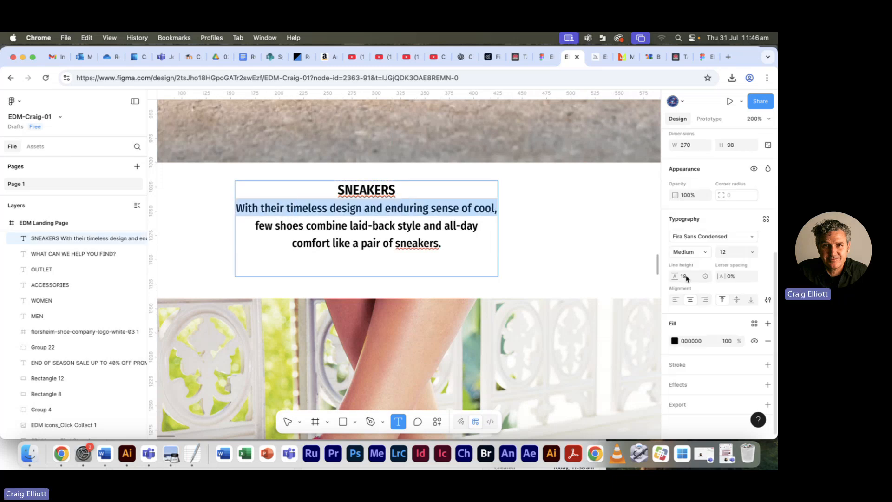
{"action": "left_click", "coordinate": [686, 278]}
{"action": "key", "text": "Up"}
{"action": "key", "text": "Up"}
{"action": "key", "text": "Up"}
{"action": "key", "text": "Up"}
{"action": "key", "text": "Up"}
{"action": "key", "text": "Up"}
{"action": "key", "text": "Up"}
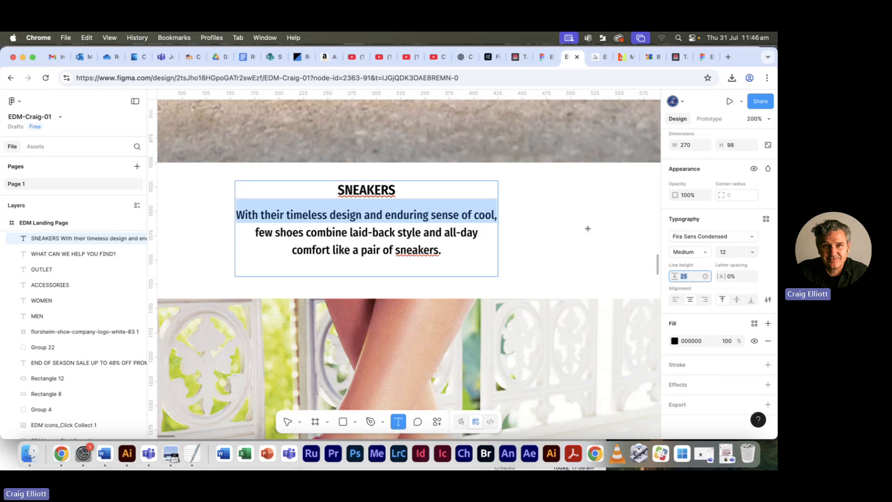
{"action": "left_click", "coordinate": [574, 241]}
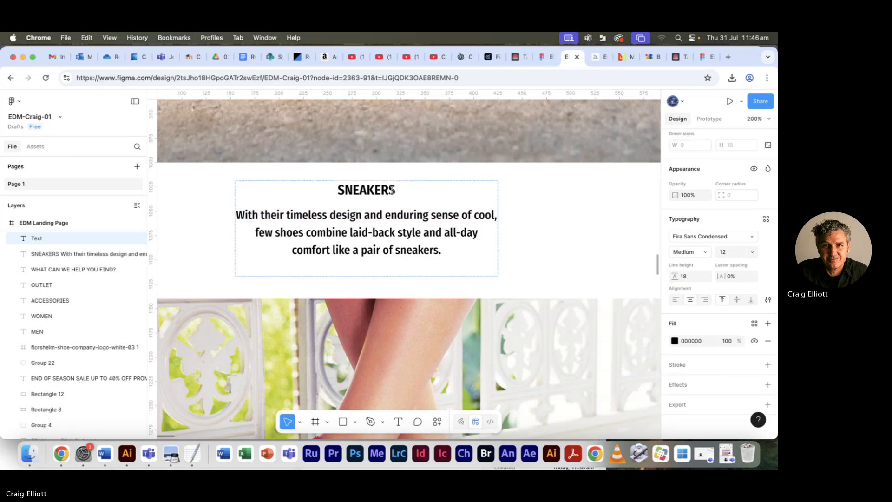
- Align the SNEAKERS text block and the sneakers image above it on their horizontal centres
{"action": "key", "text": "super+minus"}
{"action": "key", "text": "super+minus"}
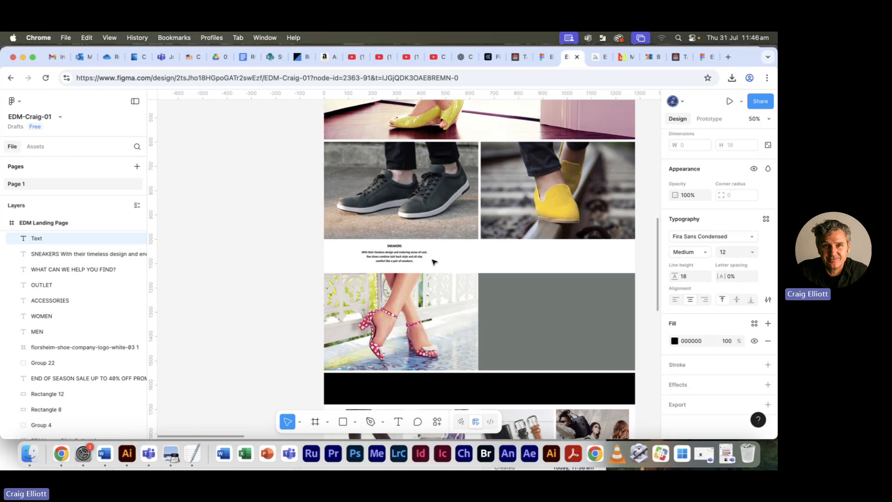
{"action": "left_click", "coordinate": [396, 257]}
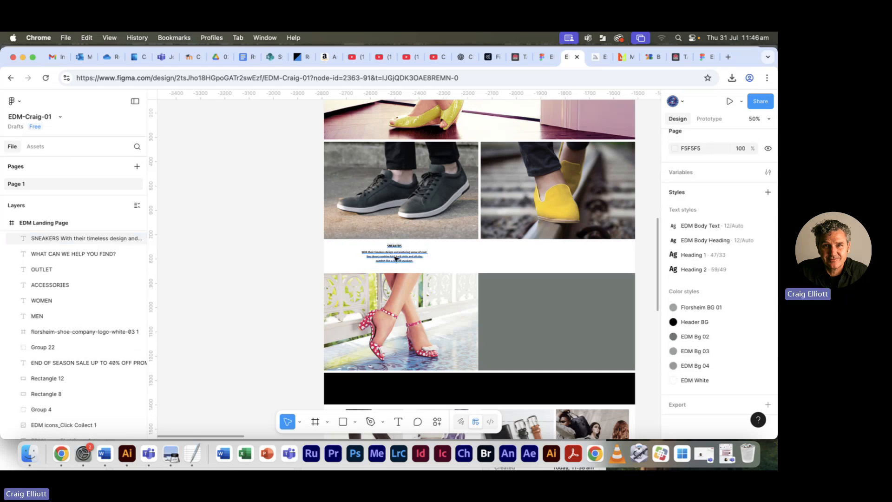
{"action": "left_click", "coordinate": [396, 257]}
{"action": "left_click", "coordinate": [437, 208]}
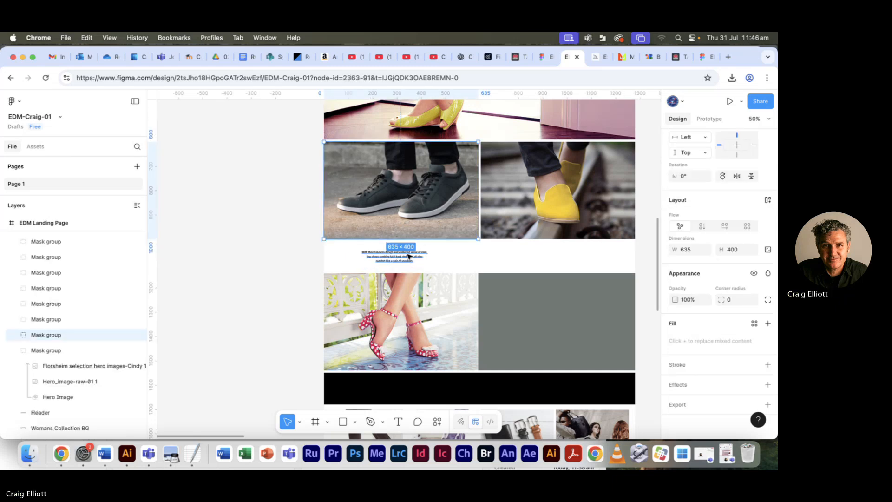
{"action": "left_click", "coordinate": [319, 261]}
{"action": "left_click", "coordinate": [394, 232]}
{"action": "left_click", "coordinate": [395, 256], "text": "shift"}
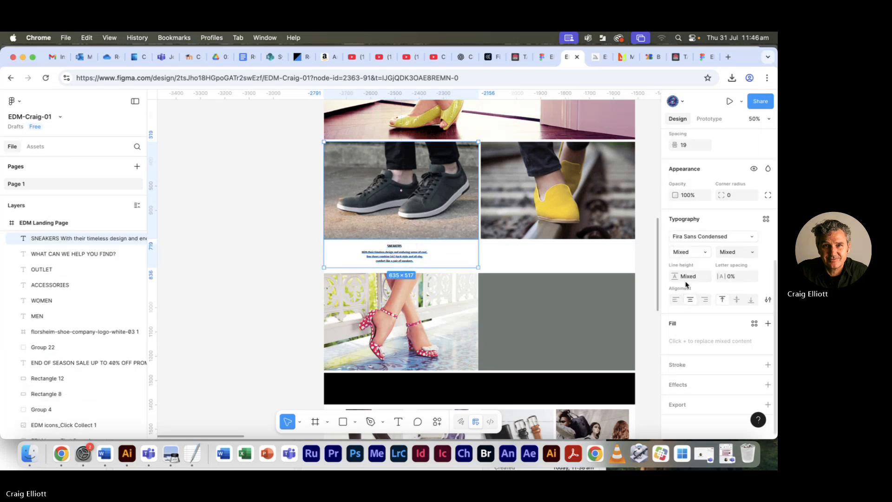
{"action": "scroll", "coordinate": [707, 244], "scroll_direction": "up", "scroll_amount": 3}
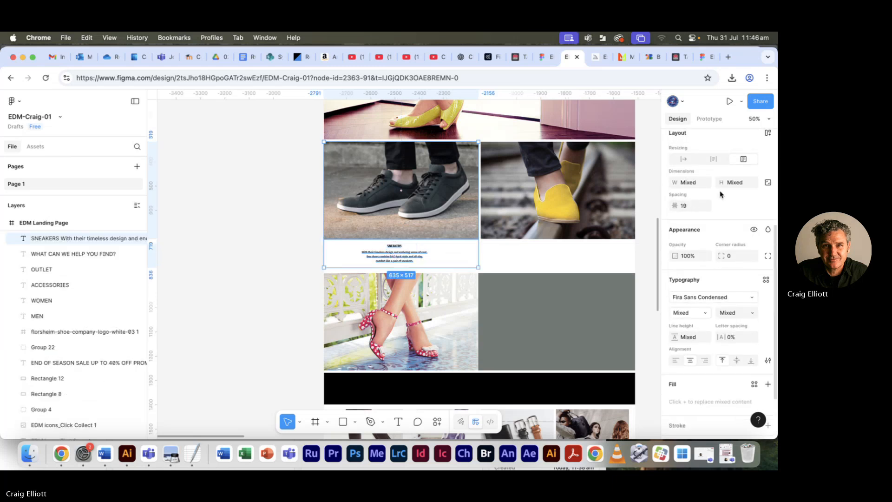
{"action": "scroll", "coordinate": [721, 194], "scroll_direction": "up", "scroll_amount": 5}
{"action": "left_click", "coordinate": [691, 190]}
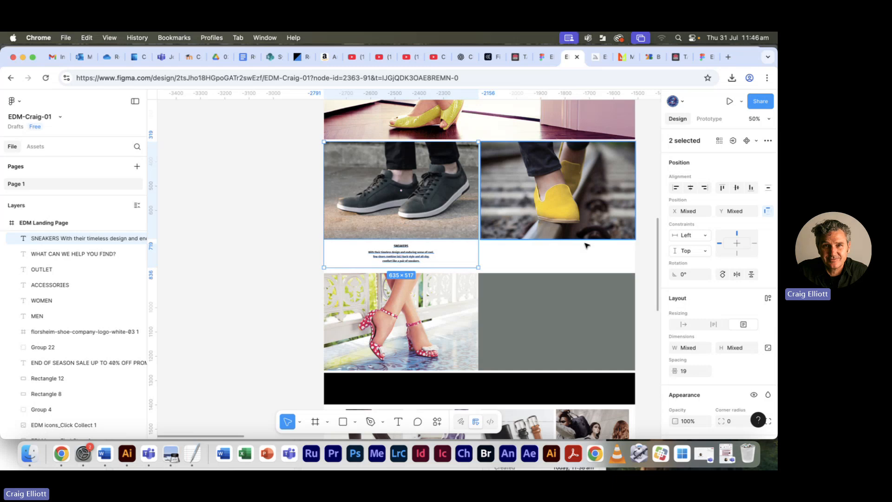
- Duplicate the SNEAKERS text block and place the copy centred below the yellow loafers image
{"action": "left_click", "coordinate": [285, 238]}
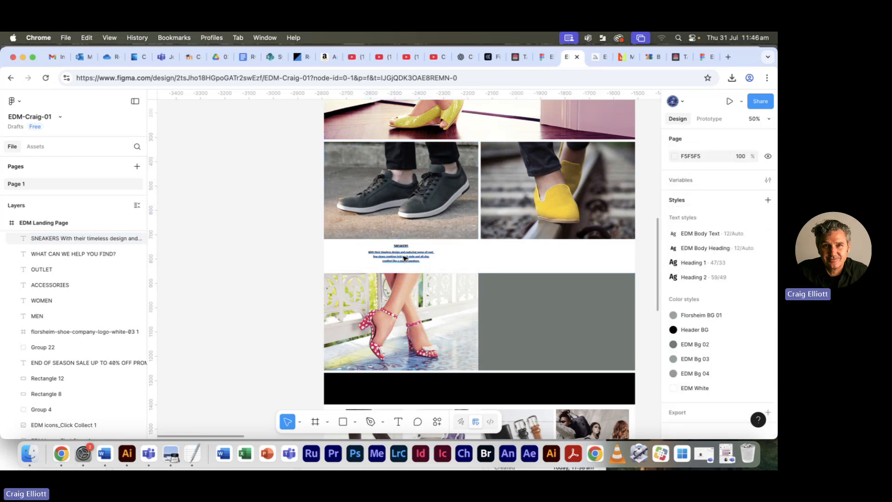
{"action": "left_click_drag", "start_coordinate": [404, 258], "coordinate": [567, 262]}
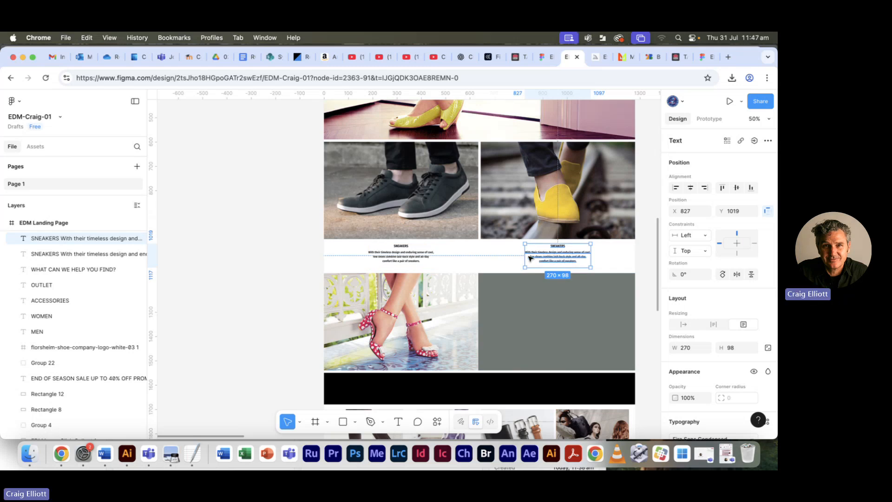
- Copy the LOAFERS heading from Florsheim EDM text.txt in TextEdit and paste it over the heading of the duplicated text block
{"action": "key", "text": "super+Tab"}
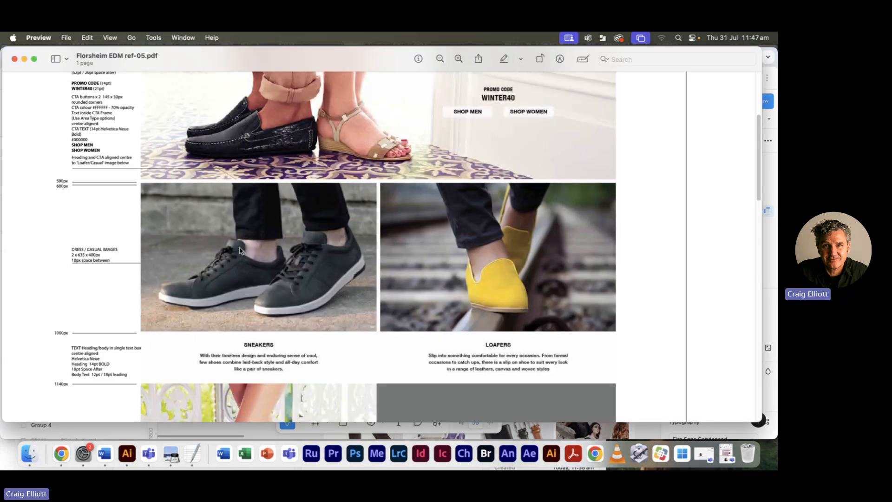
{"action": "key", "text": "super+Tab"}
{"action": "key", "text": "super+Tab"}
{"action": "key", "text": "super+Tab"}
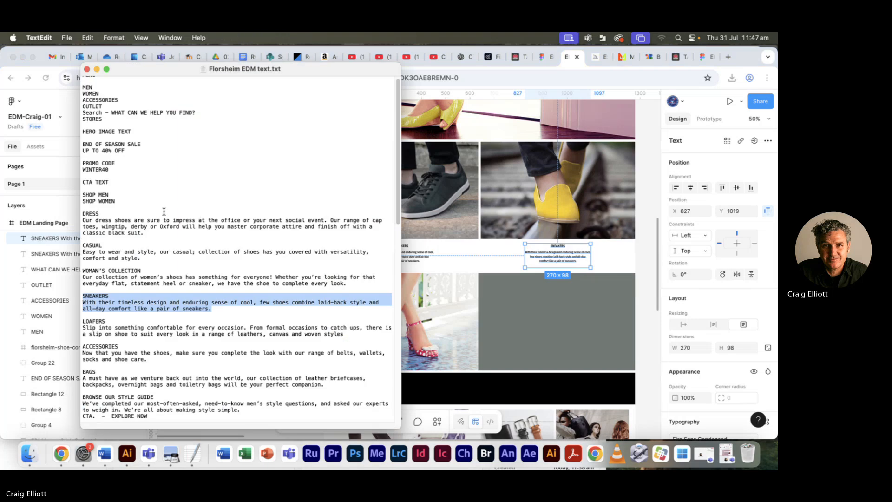
{"action": "scroll", "coordinate": [116, 310], "scroll_direction": "down", "scroll_amount": 1}
{"action": "double_click", "coordinate": [104, 316]}
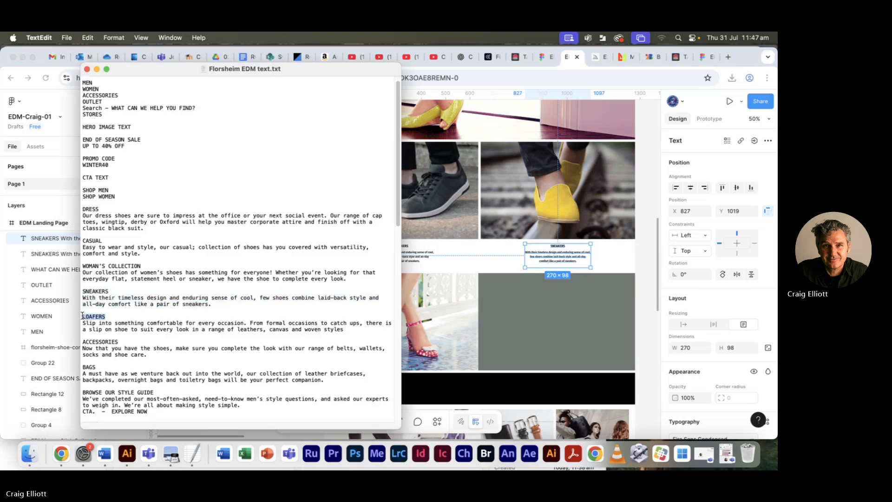
{"action": "left_click", "coordinate": [556, 253]}
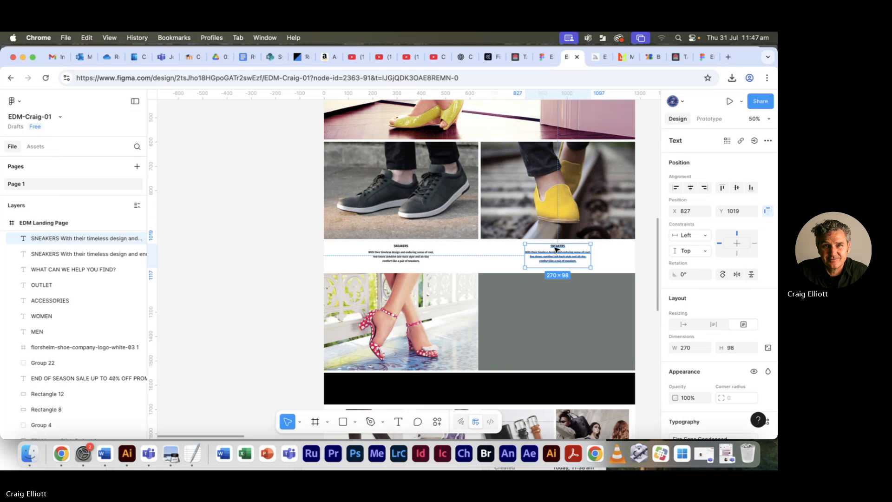
{"action": "double_click", "coordinate": [561, 245]}
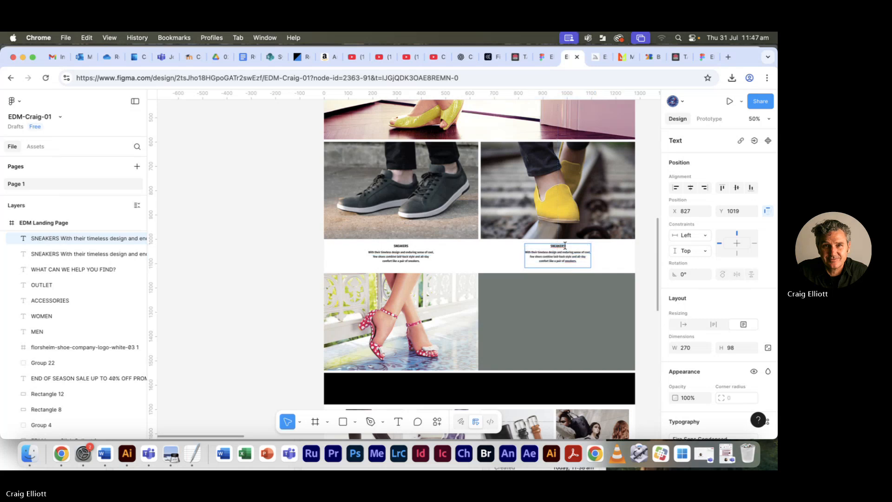
{"action": "type", "text": "LOAFERS"}
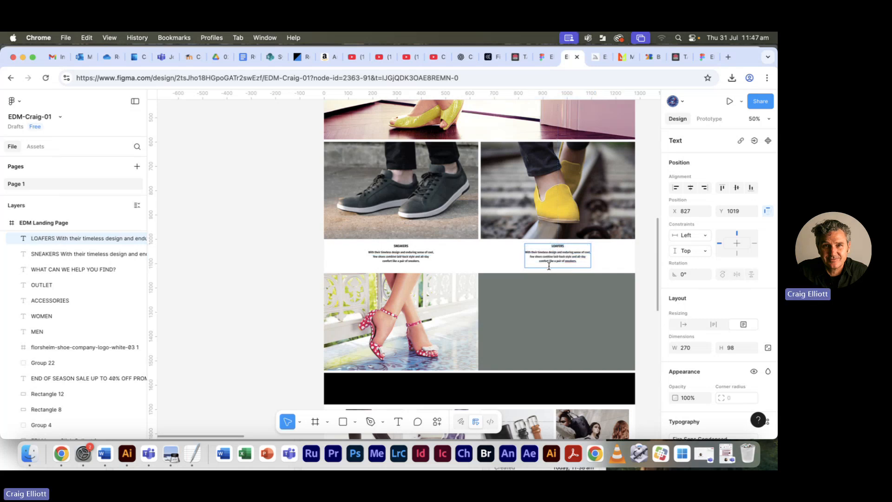
- Try to replace the description under the LOAFERS heading with the loafers copy from the text file
{"action": "key", "text": "super+Tab"}
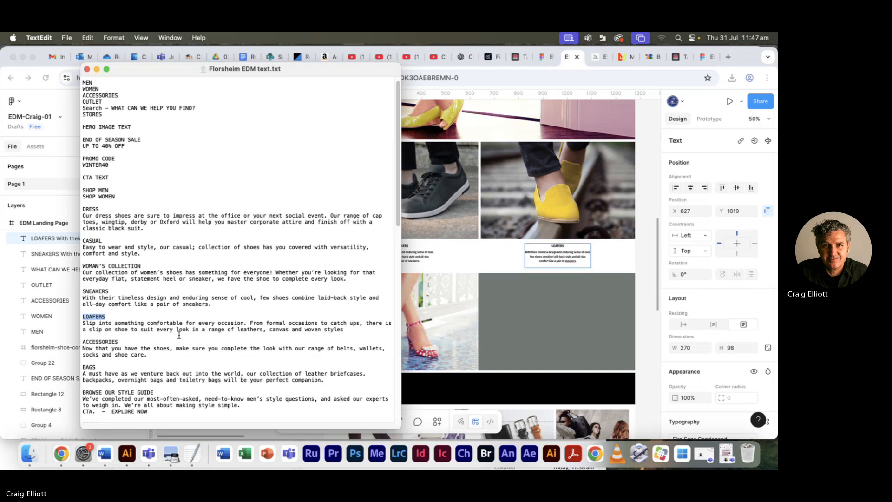
{"action": "left_click_drag", "start_coordinate": [343, 330], "coordinate": [76, 325]}
{"action": "key", "text": "super+c"}
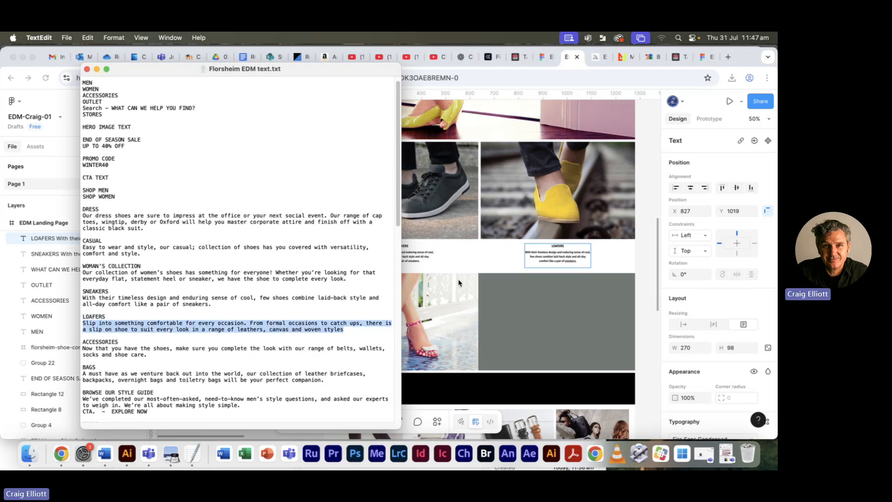
{"action": "left_click", "coordinate": [568, 264]}
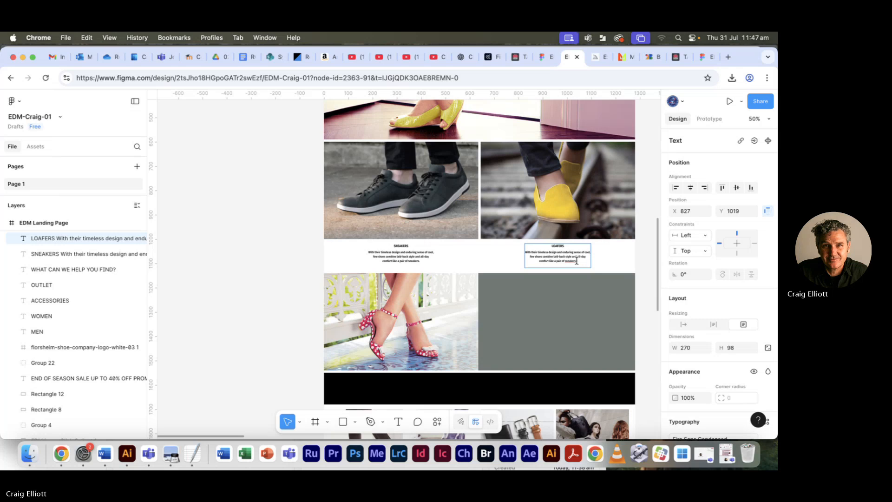
{"action": "left_click_drag", "start_coordinate": [577, 260], "coordinate": [509, 253]}
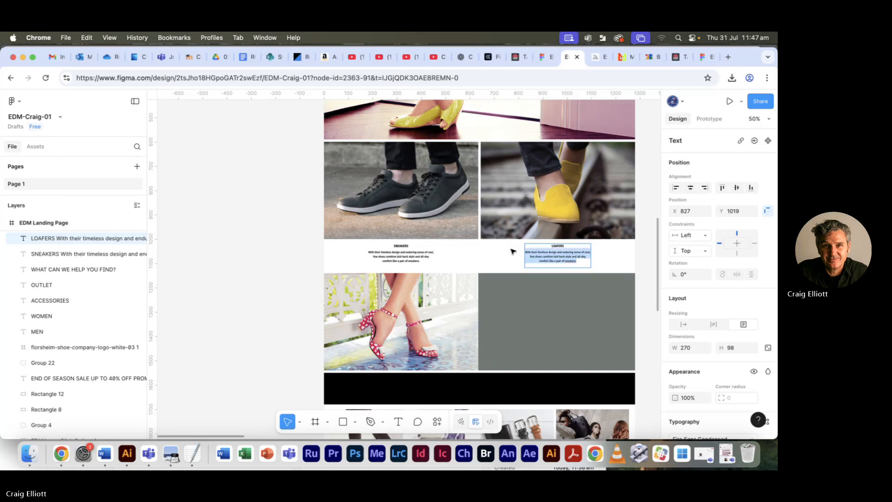
{"action": "key", "text": "super+v"}
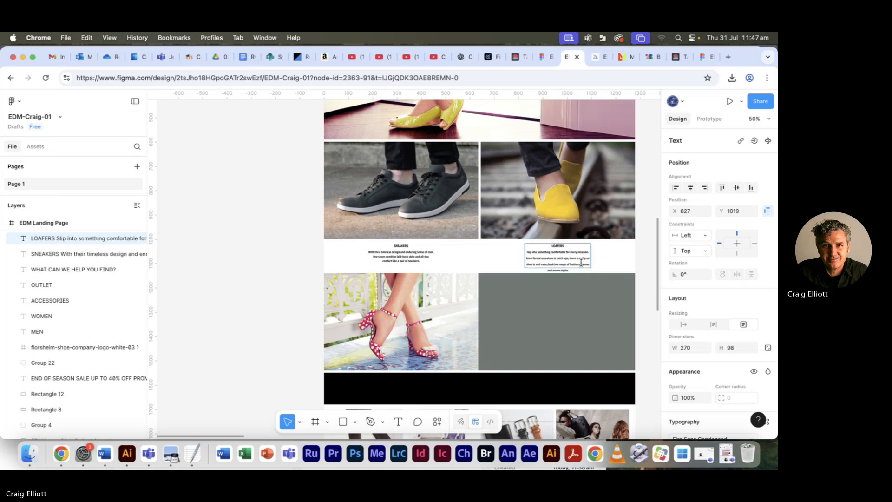
{"action": "key", "text": "super+z"}
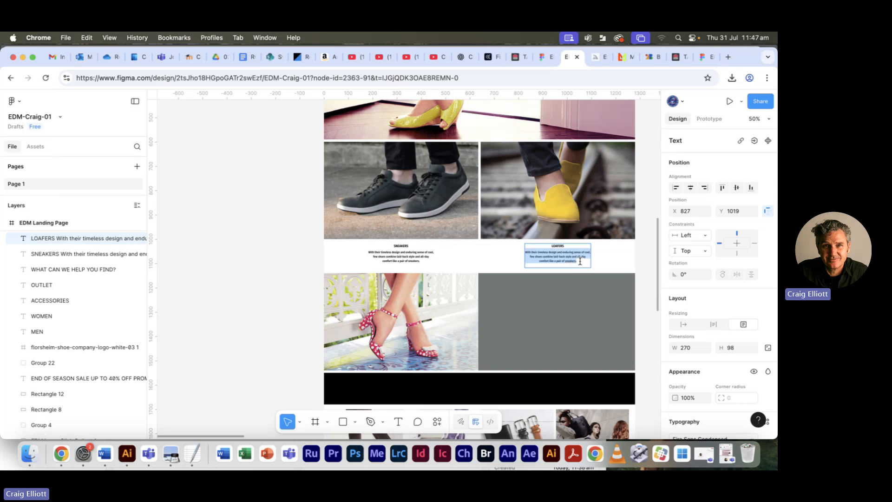
{"action": "left_click", "coordinate": [577, 257]}
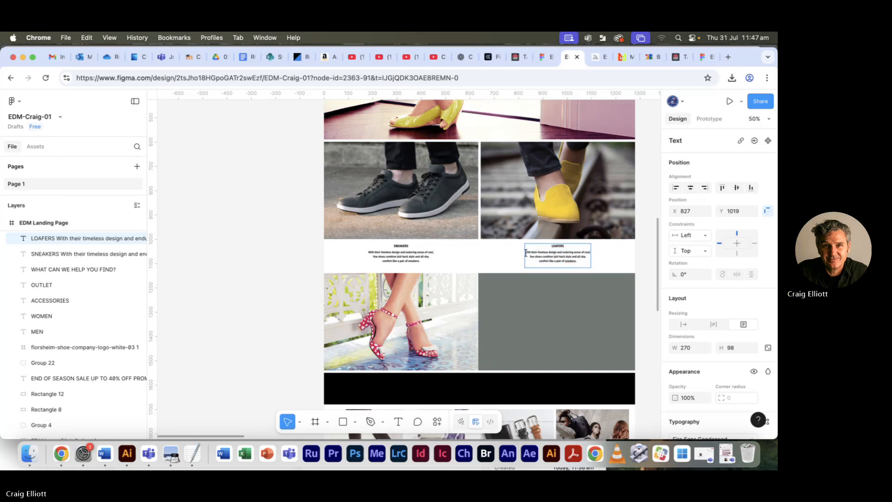
{"action": "left_click_drag", "start_coordinate": [534, 252], "coordinate": [584, 260]}
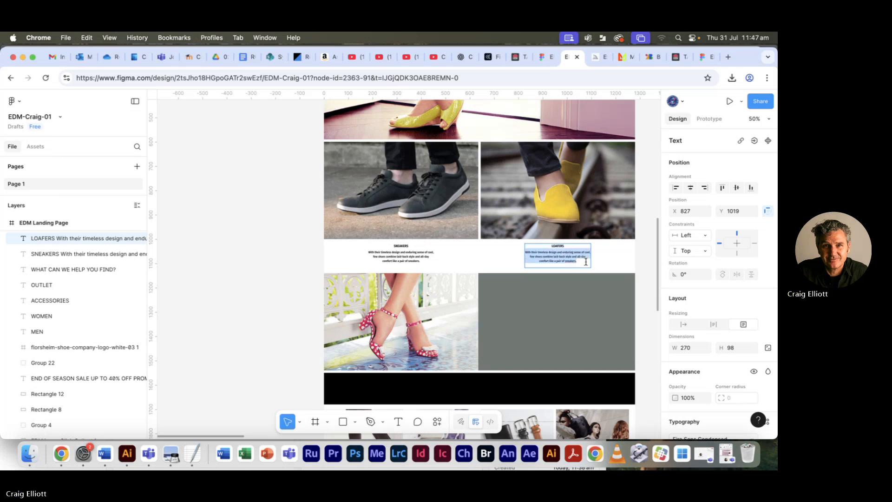
{"action": "key", "text": "super+plus"}
{"action": "key", "text": "super+plus"}
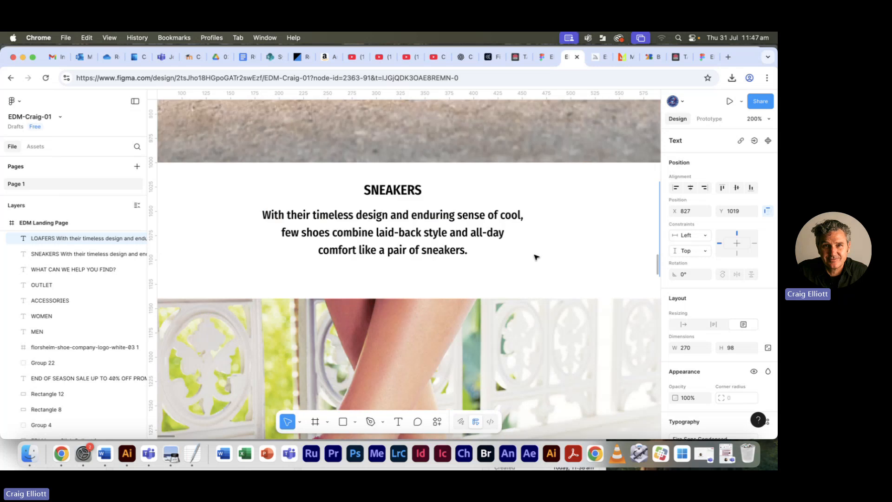
{"action": "key", "text": "space"}
{"action": "left_click_drag", "start_coordinate": [542, 259], "coordinate": [447, 256]}
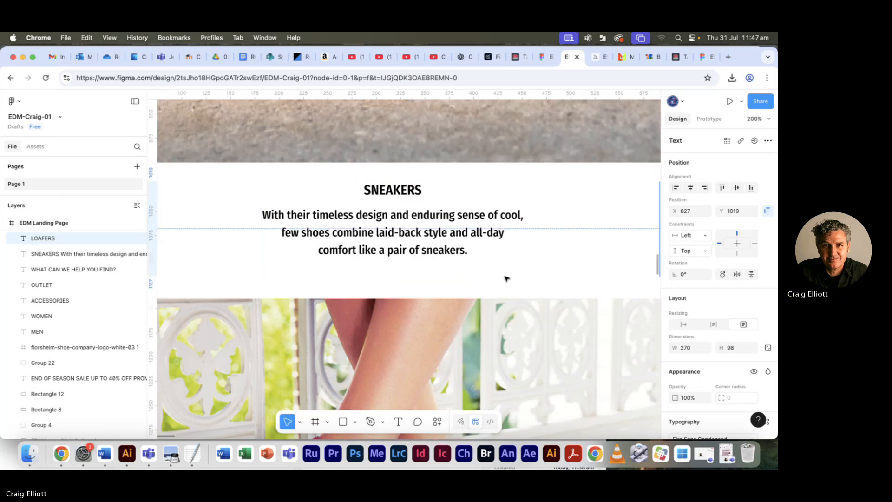
{"action": "left_click", "coordinate": [507, 279]}
{"action": "scroll", "coordinate": [511, 274], "scroll_direction": "right", "scroll_amount": 10}
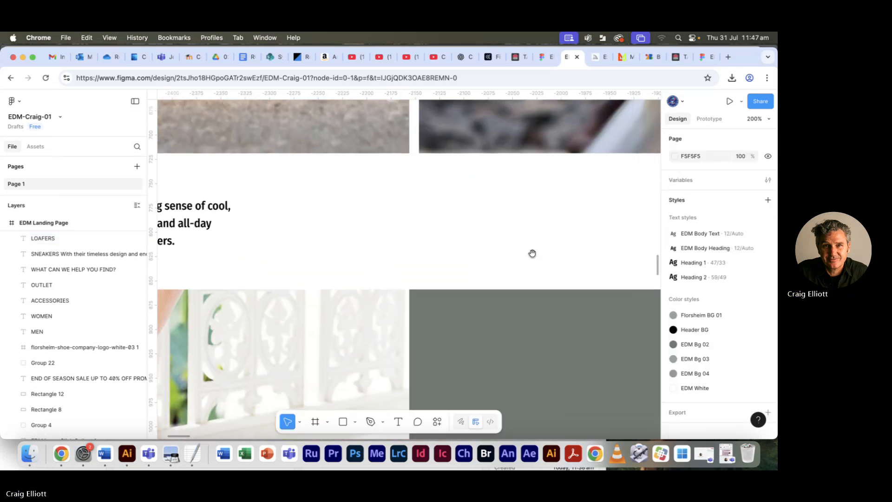
{"action": "key", "text": "super+z"}
{"action": "key", "text": "super+z"}
{"action": "key", "text": "super+z"}
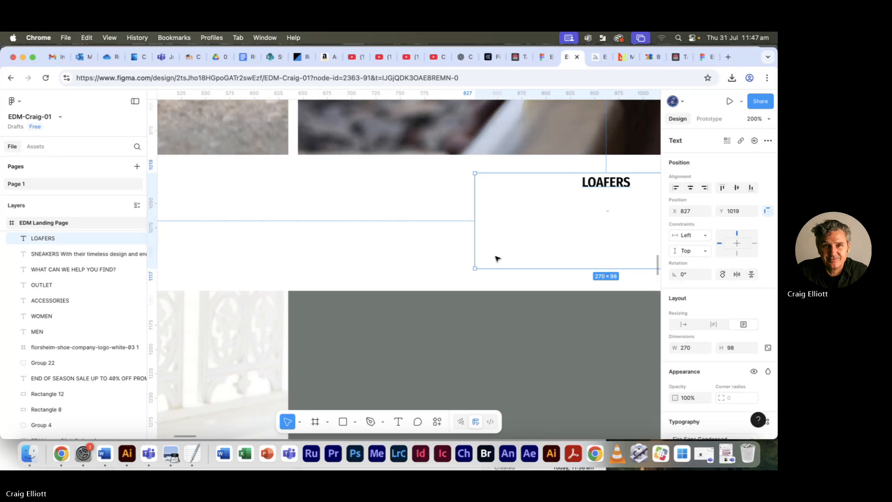
{"action": "left_click", "coordinate": [513, 253]}
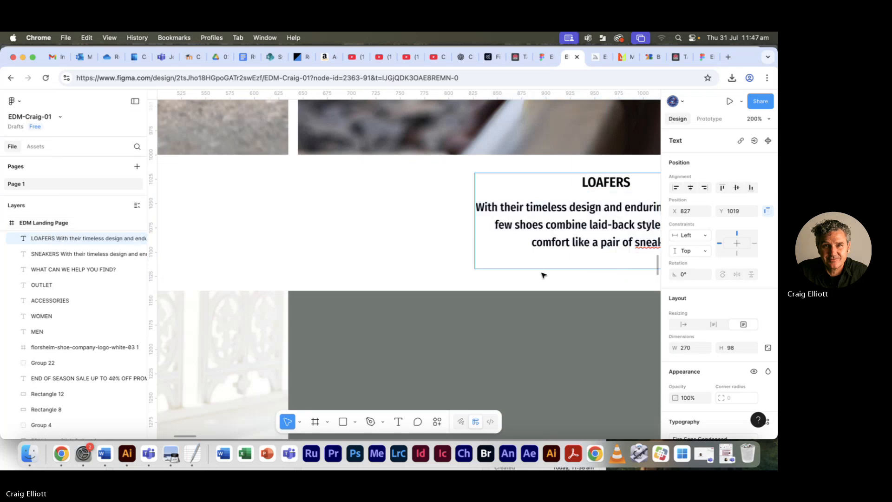
- Replace the description under LOAFERS with the "Slip into something comfortable for every occasion…" copy from the text file in TextEdit
{"action": "key", "text": "Escape"}
{"action": "left_click_drag", "start_coordinate": [537, 277], "coordinate": [362, 277]}
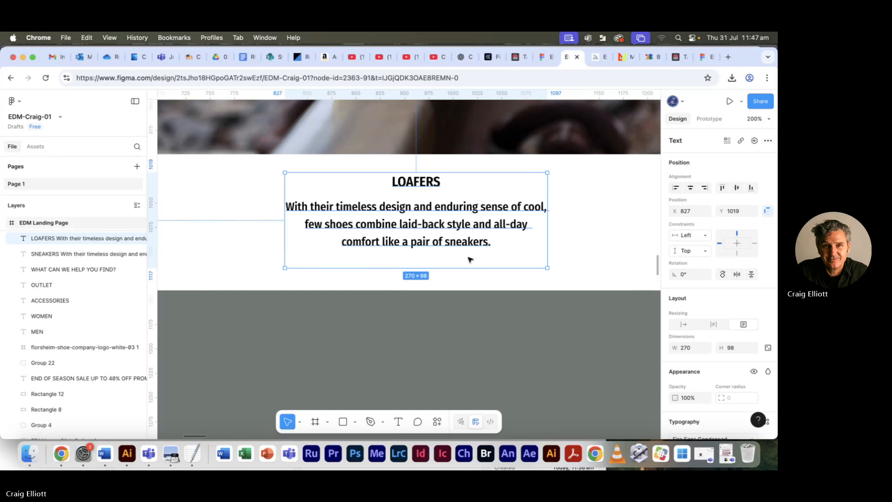
{"action": "key", "text": "super+Tab"}
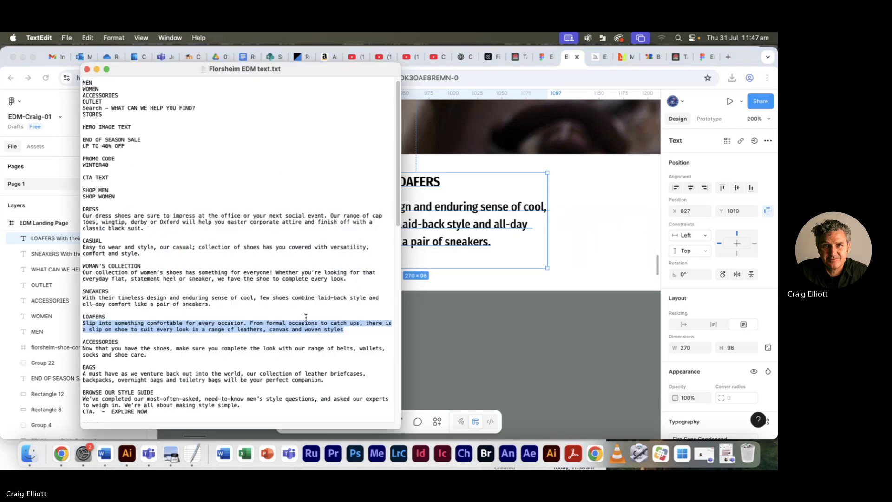
{"action": "left_click", "coordinate": [295, 323]}
{"action": "left_click_drag", "start_coordinate": [84, 323], "coordinate": [285, 329]}
{"action": "left_click_drag", "start_coordinate": [83, 323], "coordinate": [347, 328]}
{"action": "key", "text": "super+c"}
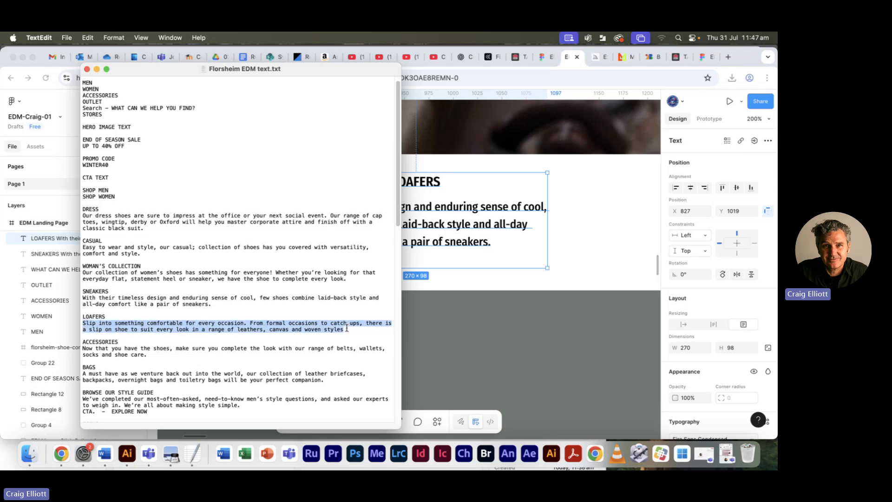
{"action": "left_click", "coordinate": [425, 245]}
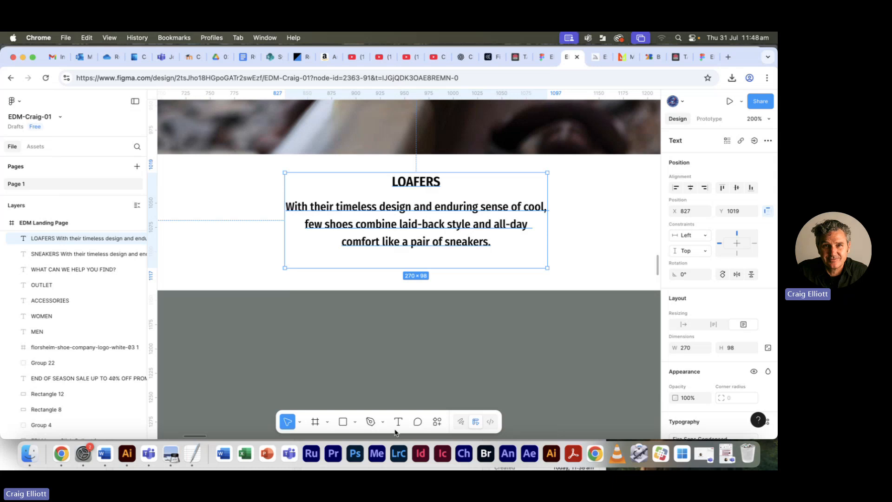
{"action": "key", "text": "Return"}
{"action": "left_click", "coordinate": [300, 221]}
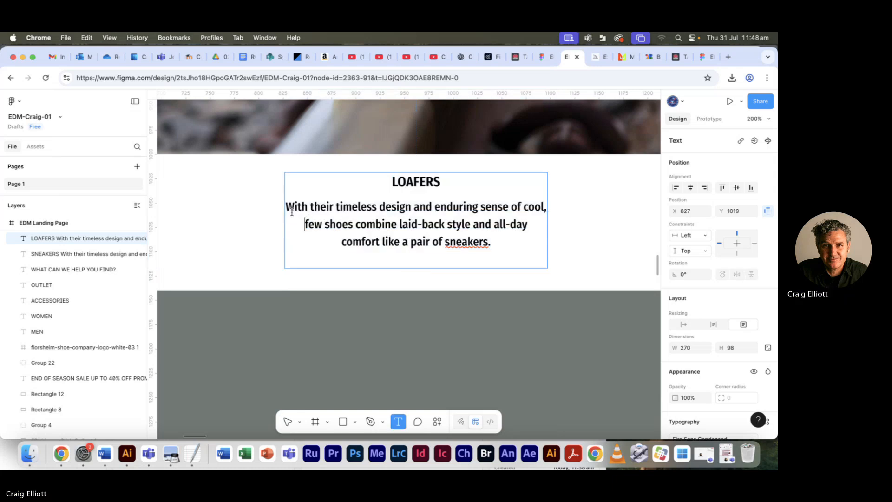
{"action": "left_click_drag", "start_coordinate": [285, 206], "coordinate": [494, 251]}
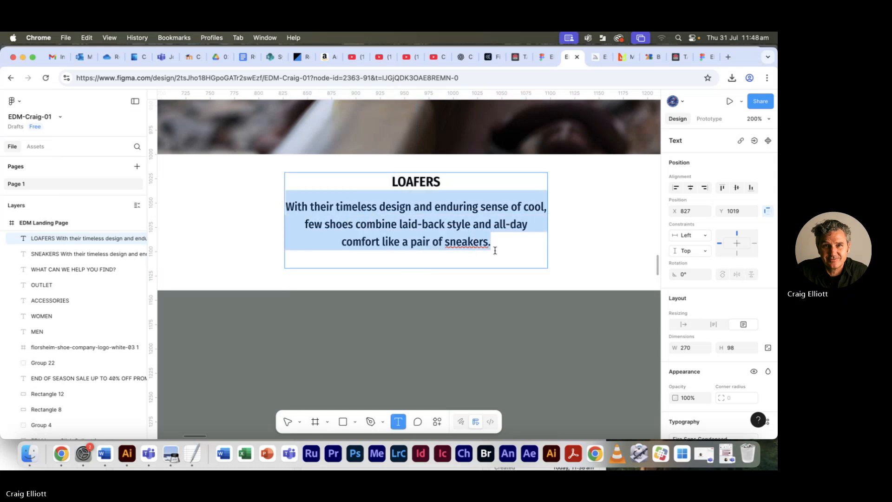
{"action": "key", "text": "super+v"}
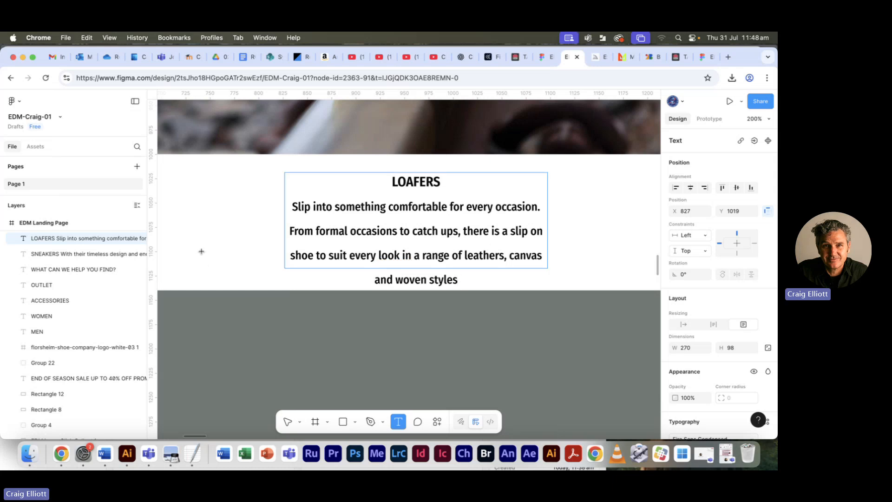
- Check the font, weight, size and line height of the lower lines of the SNEAKERS description
{"action": "left_click", "coordinate": [191, 195]}
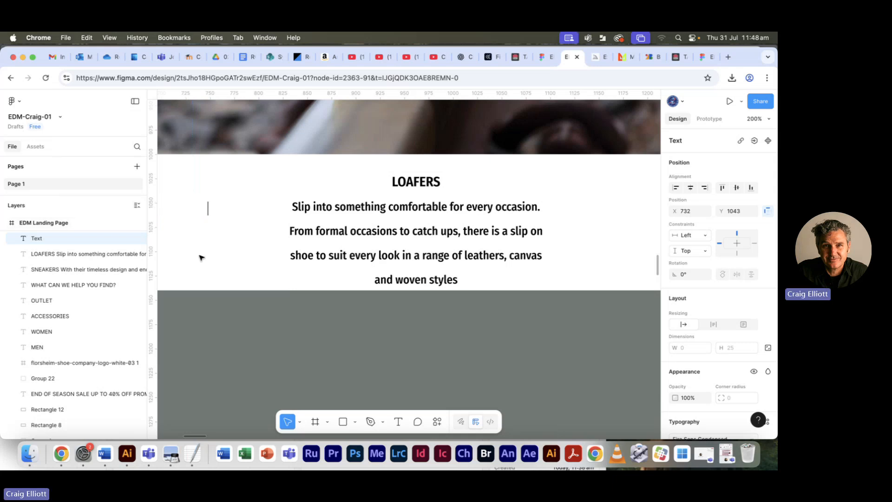
{"action": "scroll", "coordinate": [282, 283], "scroll_direction": "left", "scroll_amount": 10}
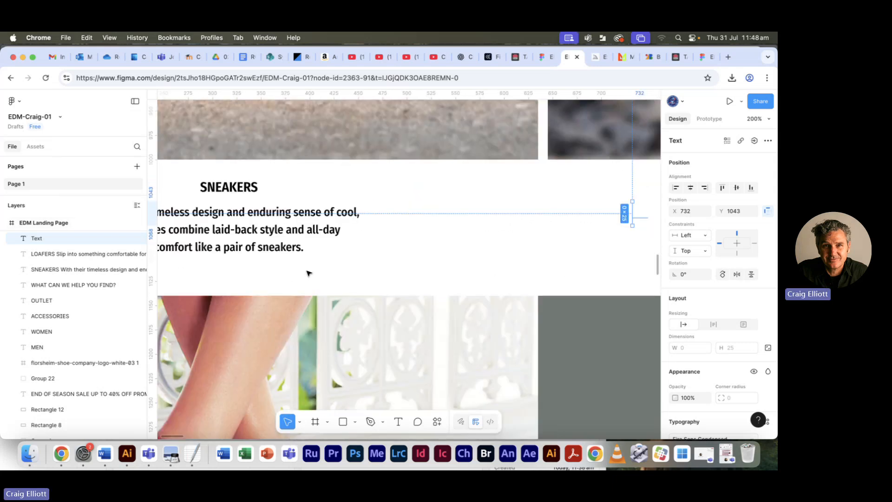
{"action": "left_click", "coordinate": [287, 252]}
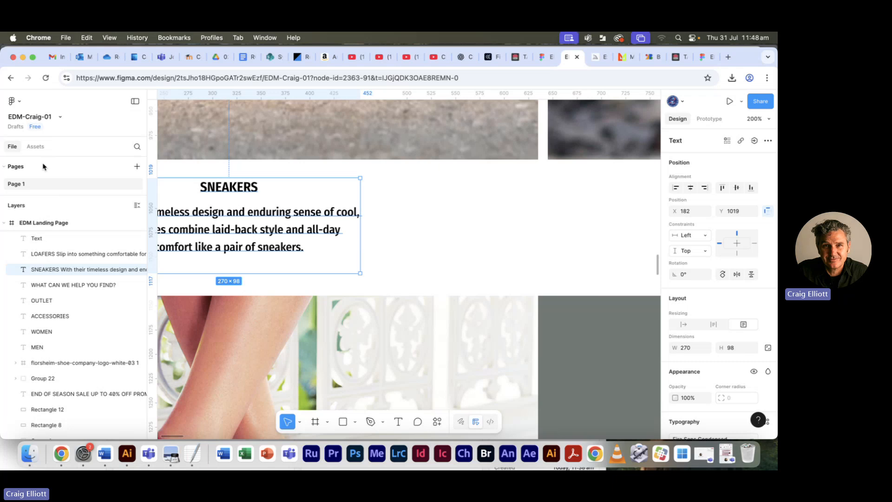
{"action": "key", "text": "Return"}
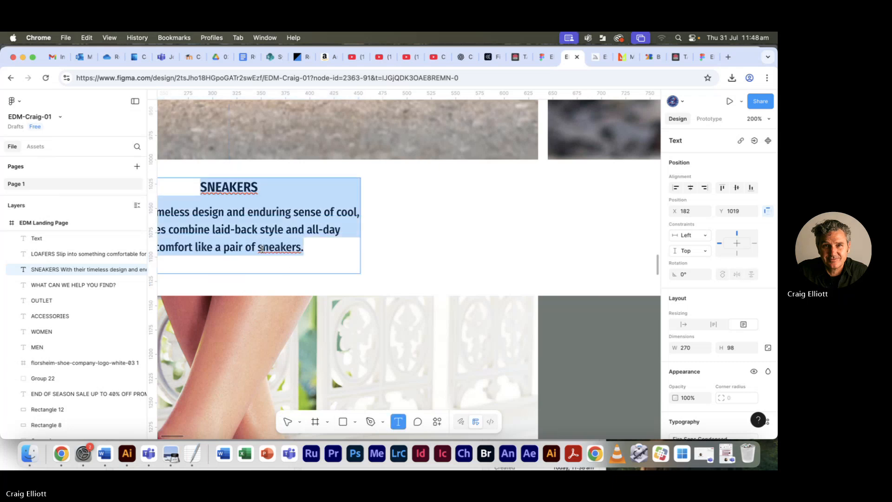
{"action": "key", "text": "Right"}
{"action": "left_click_drag", "start_coordinate": [289, 246], "coordinate": [188, 227]}
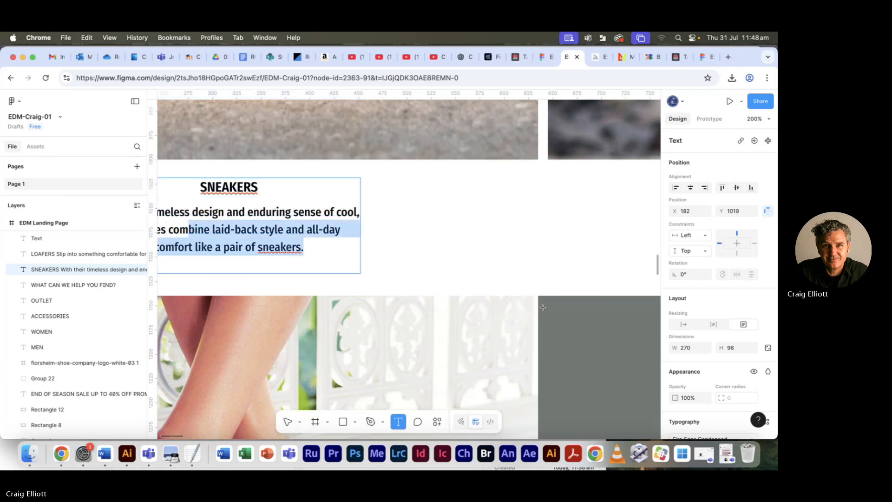
{"action": "scroll", "coordinate": [753, 251], "scroll_direction": "down", "scroll_amount": 4}
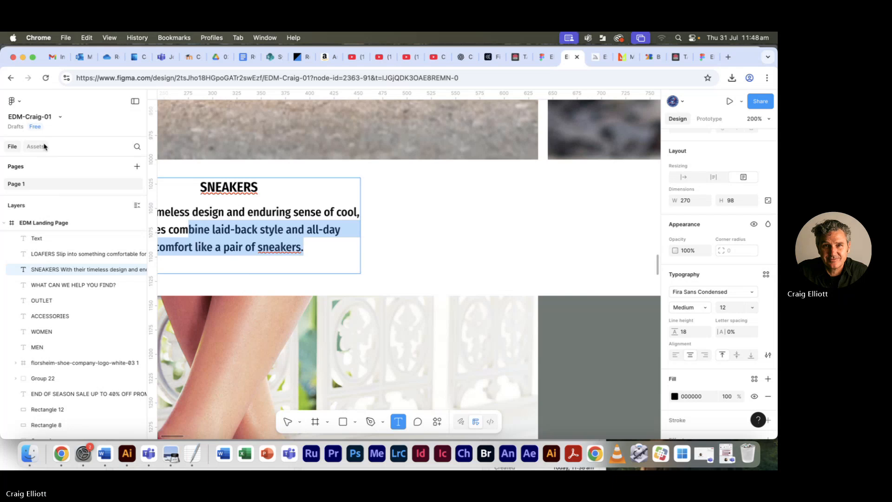
{"action": "left_click", "coordinate": [419, 281]}
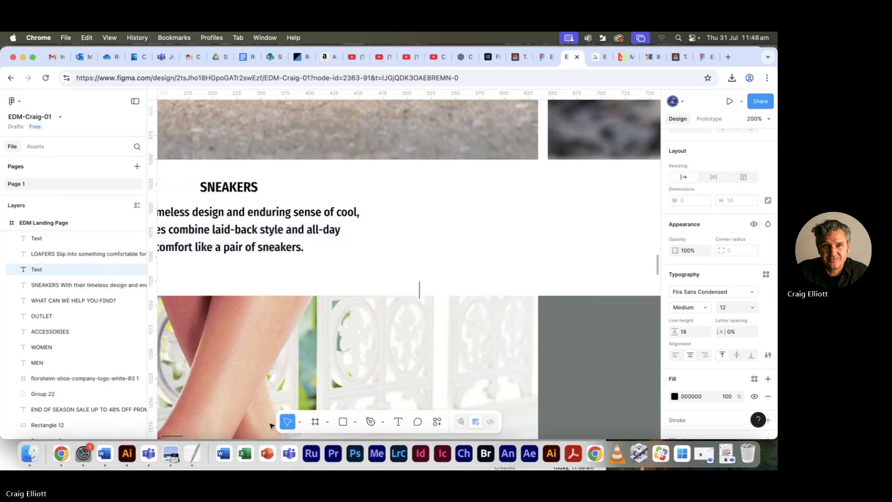
{"action": "left_click", "coordinate": [286, 422]}
{"action": "left_click_drag", "start_coordinate": [486, 281], "coordinate": [77, 285]}
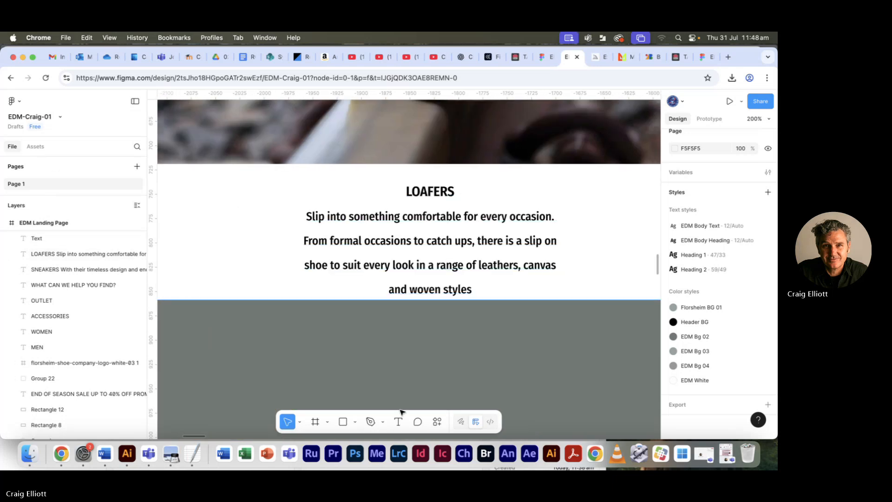
- Widen the LOAFERS text box to about 318 px so its description wraps onto three lines
{"action": "left_click", "coordinate": [398, 421]}
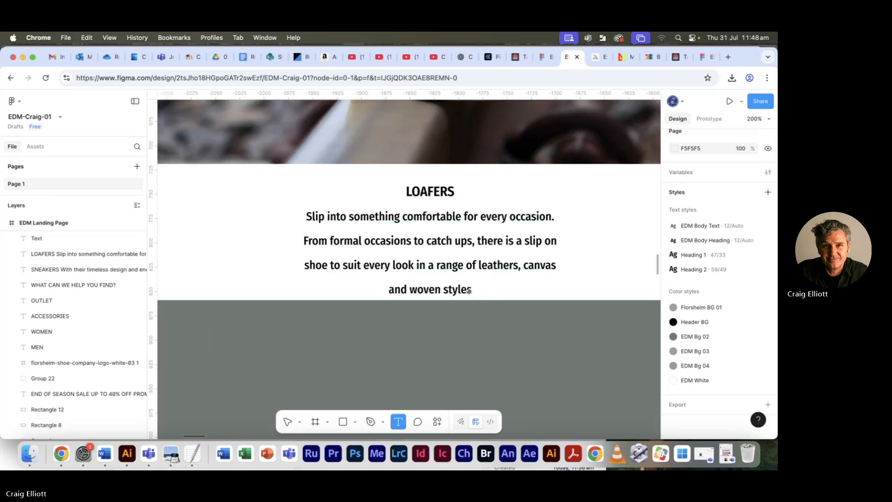
{"action": "left_click", "coordinate": [433, 264]}
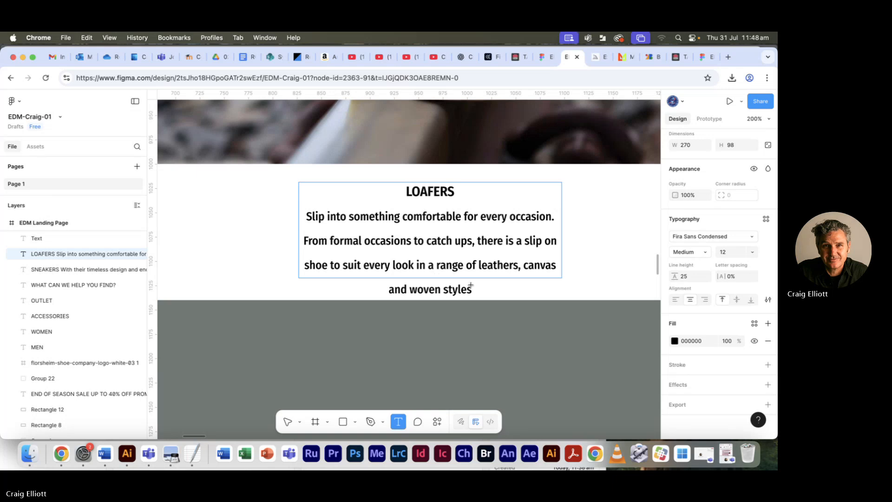
{"action": "left_click", "coordinate": [470, 291]}
{"action": "left_click", "coordinate": [470, 292]}
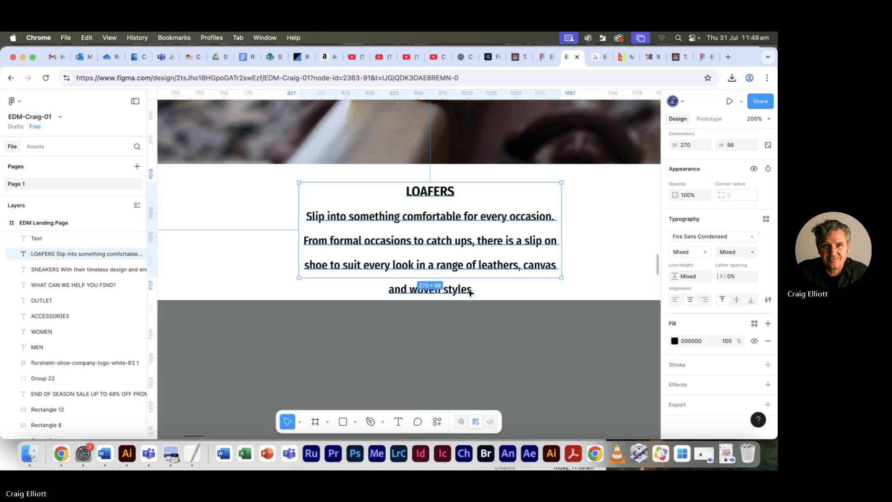
{"action": "left_click", "coordinate": [399, 422]}
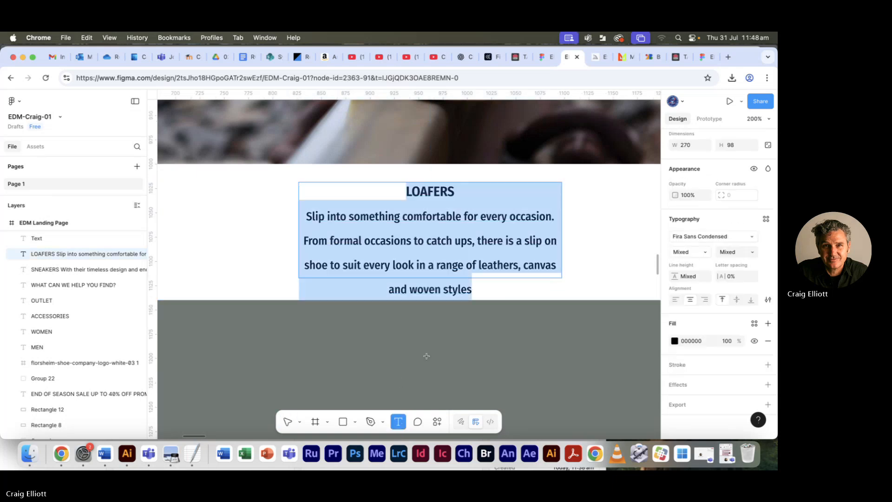
{"action": "left_click", "coordinate": [468, 292]}
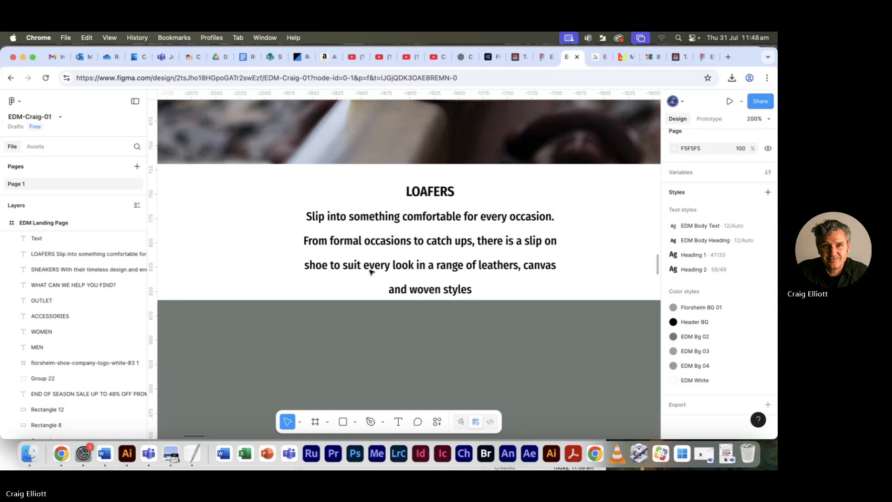
{"action": "left_click", "coordinate": [474, 268]}
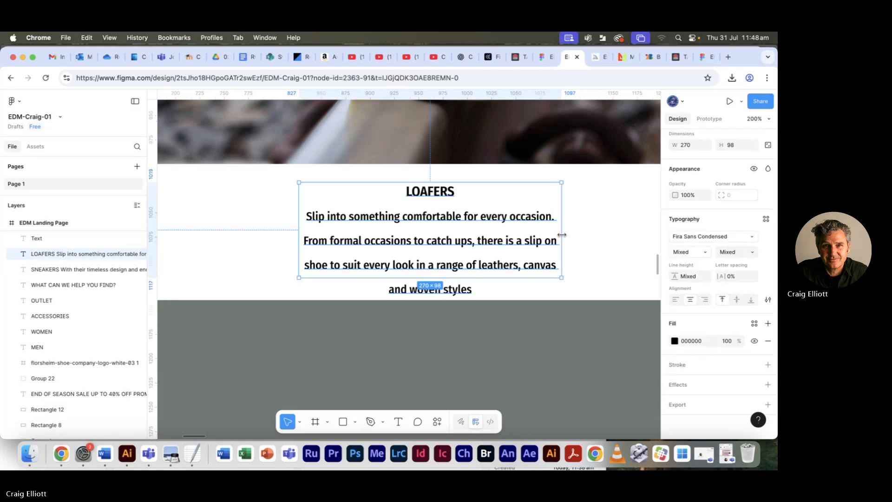
{"action": "left_click_drag", "start_coordinate": [561, 235], "coordinate": [608, 234]}
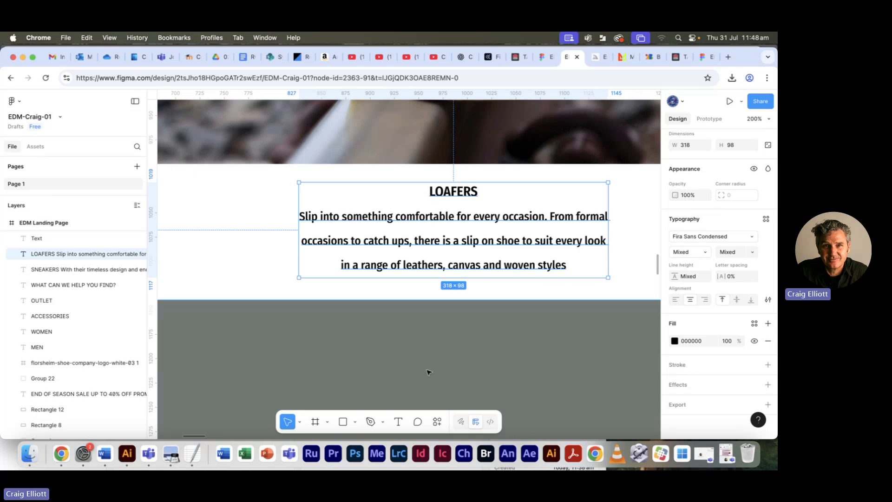
- Set the line height of the last two lines of the LOAFERS description to 18 and add a full stop after "woven styles"
{"action": "double_click", "coordinate": [376, 250]}
{"action": "left_click", "coordinate": [316, 235]}
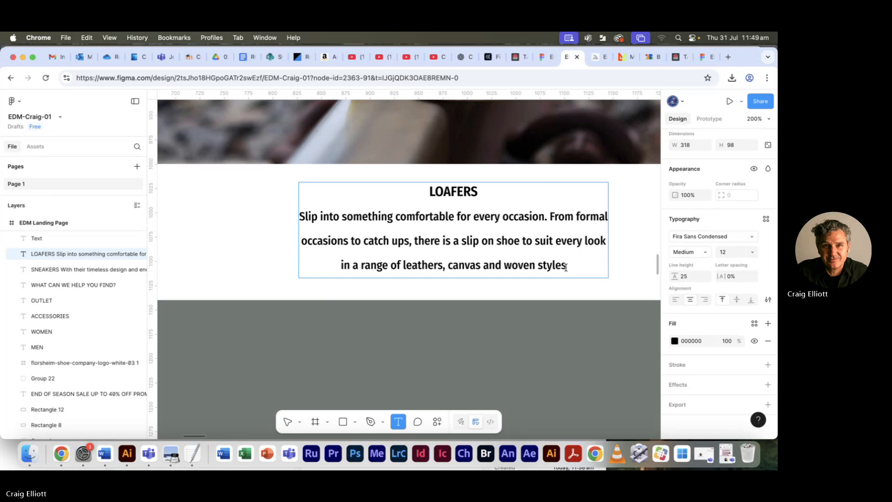
{"action": "left_click_drag", "start_coordinate": [565, 266], "coordinate": [287, 237]}
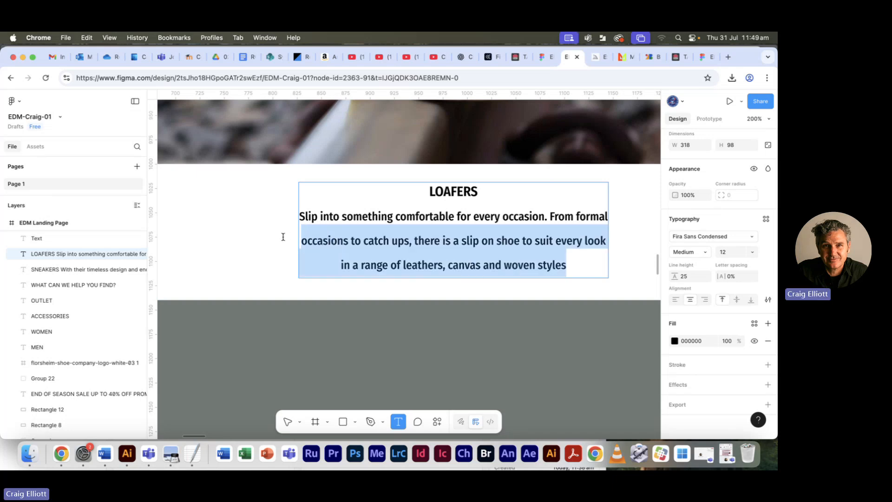
{"action": "left_click", "coordinate": [683, 276]}
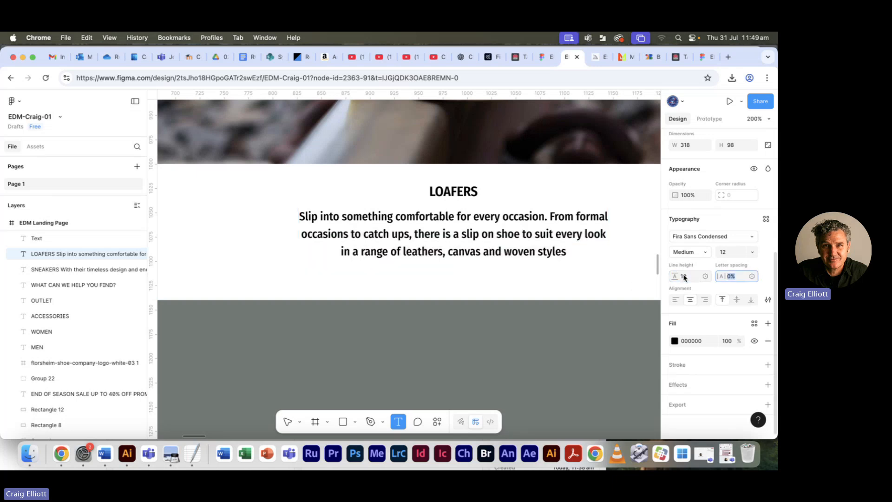
{"action": "key", "text": "Tab"}
{"action": "left_click", "coordinate": [562, 252]}
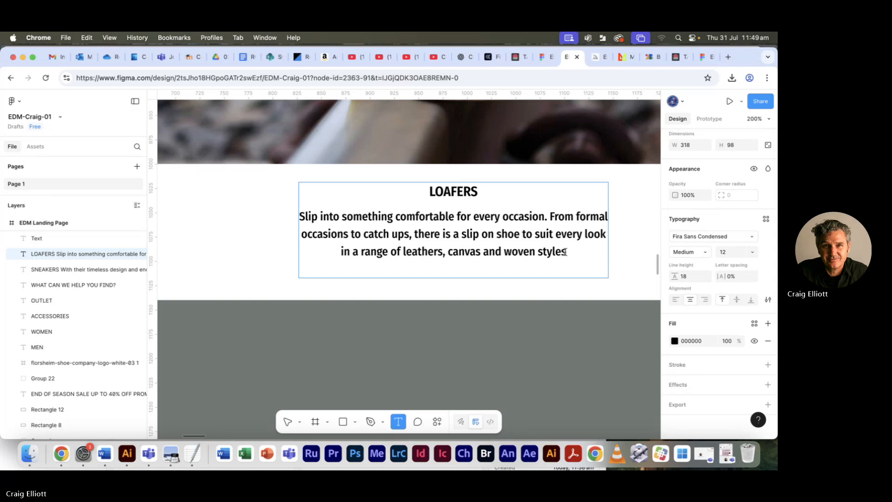
{"action": "type", "text": "."}
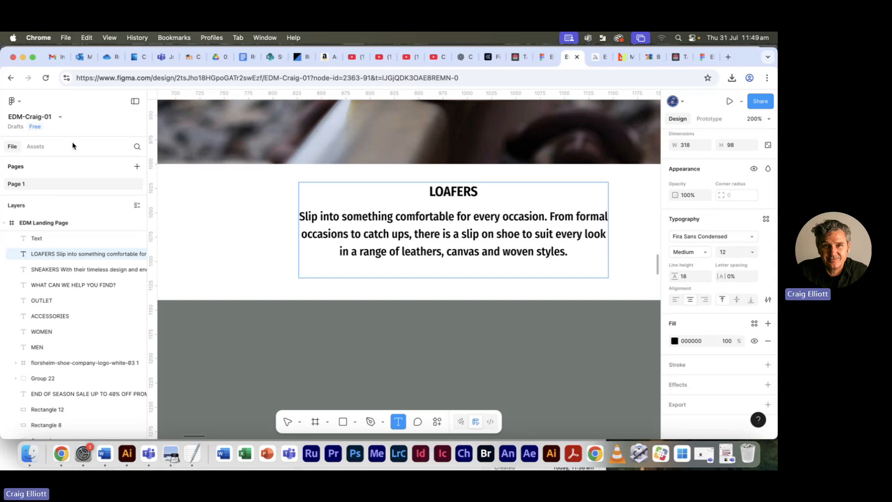
- Try a narrower LOAFERS text box of about 263 px, then widen it to about 320 px
{"action": "left_click", "coordinate": [286, 421]}
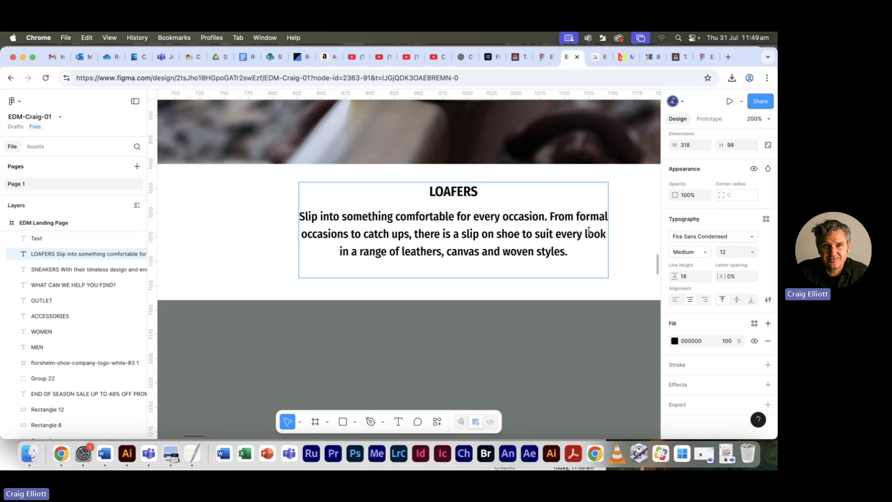
{"action": "left_click_drag", "start_coordinate": [608, 231], "coordinate": [554, 236]}
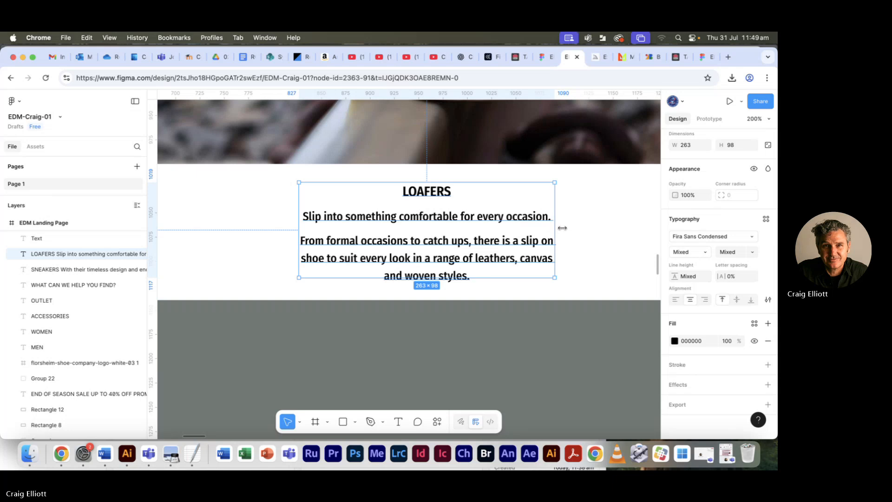
{"action": "left_click_drag", "start_coordinate": [562, 228], "coordinate": [610, 227]}
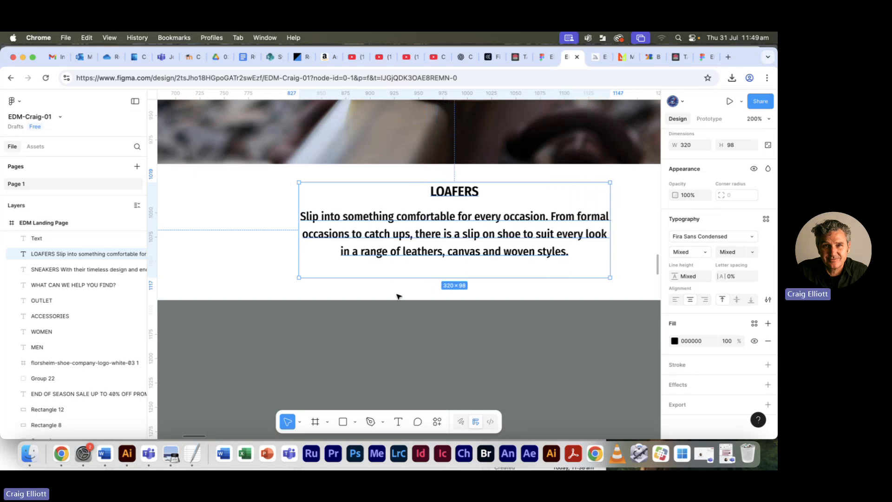
{"action": "key", "text": "Escape"}
- Centre the LOAFERS text block horizontally under the yellow loafer image
{"action": "scroll", "coordinate": [415, 291], "scroll_direction": "down", "scroll_amount": 5}
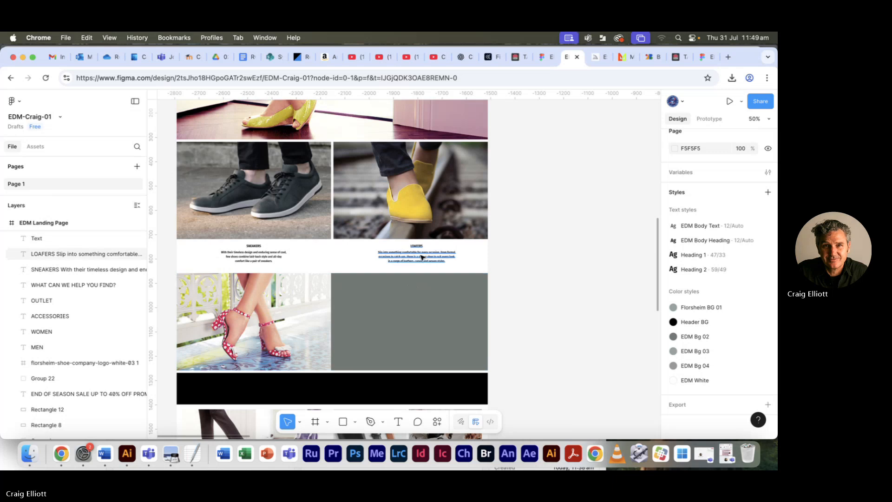
{"action": "left_click", "coordinate": [416, 255]}
{"action": "left_click", "coordinate": [410, 190], "text": "shift"}
{"action": "left_click", "coordinate": [438, 224]}
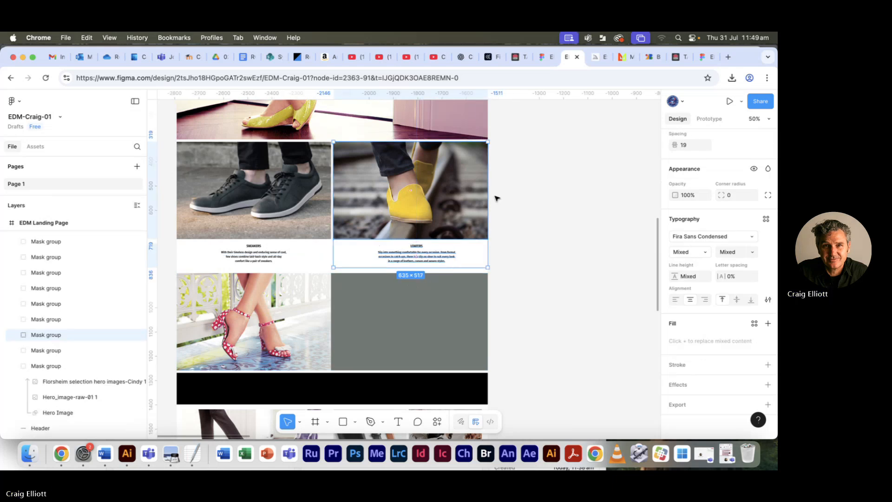
{"action": "left_click", "coordinate": [568, 219]}
{"action": "left_click", "coordinate": [430, 215]}
{"action": "left_click", "coordinate": [424, 260], "text": "shift"}
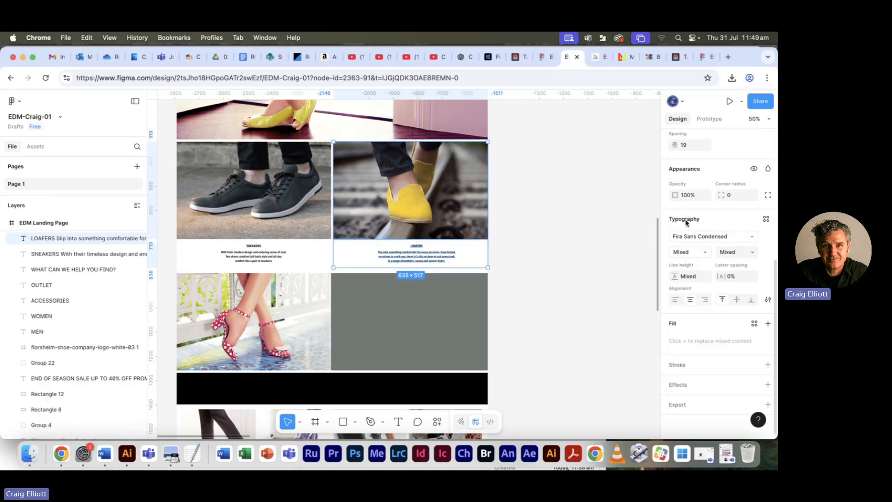
{"action": "scroll", "coordinate": [701, 248], "scroll_direction": "up", "scroll_amount": 5}
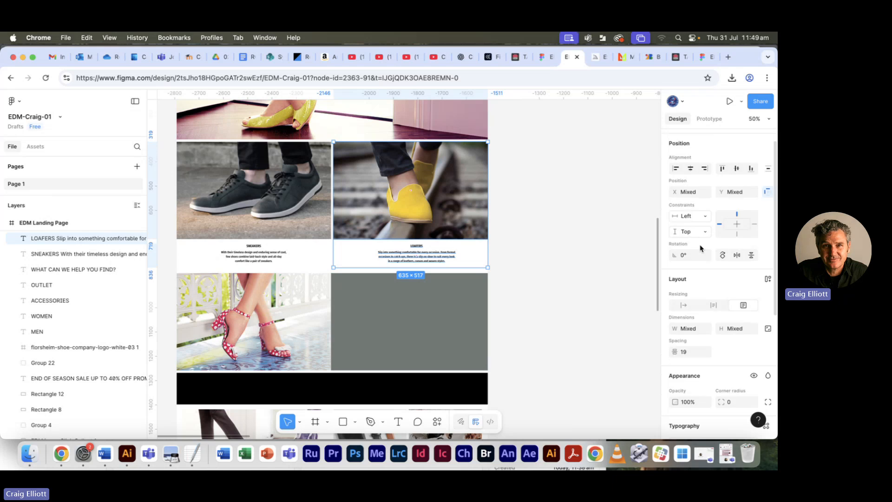
{"action": "left_click", "coordinate": [618, 200]}
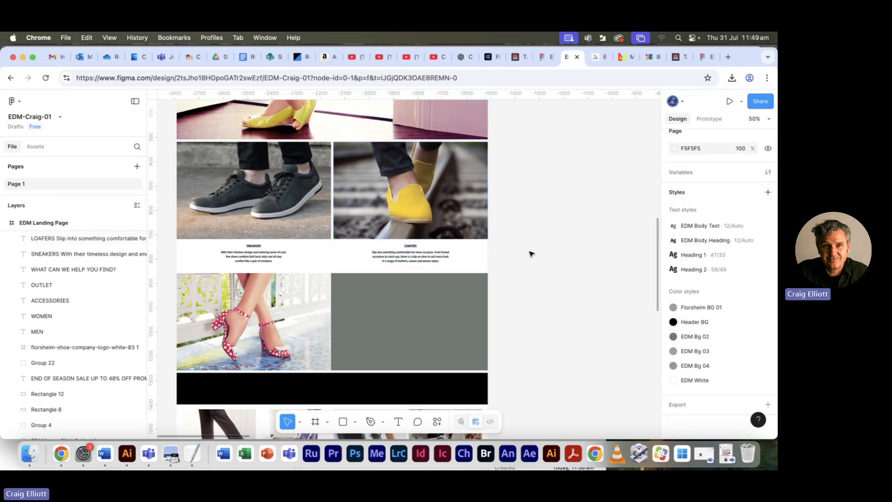
- Compare the SNEAKERS and LOAFERS blocks with Florsheim EDM ref-05.pdf in Preview and return to Figma in Chrome
{"action": "left_click", "coordinate": [246, 261]}
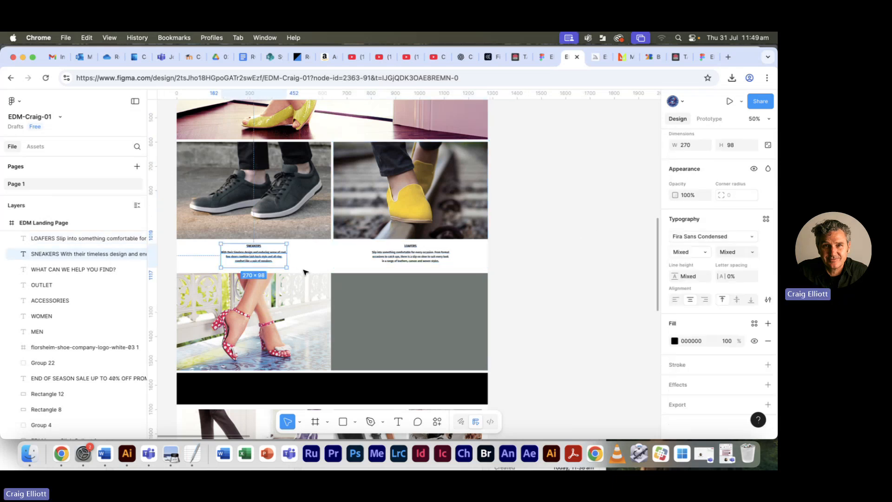
{"action": "scroll", "coordinate": [439, 268], "scroll_direction": "down", "scroll_amount": 5}
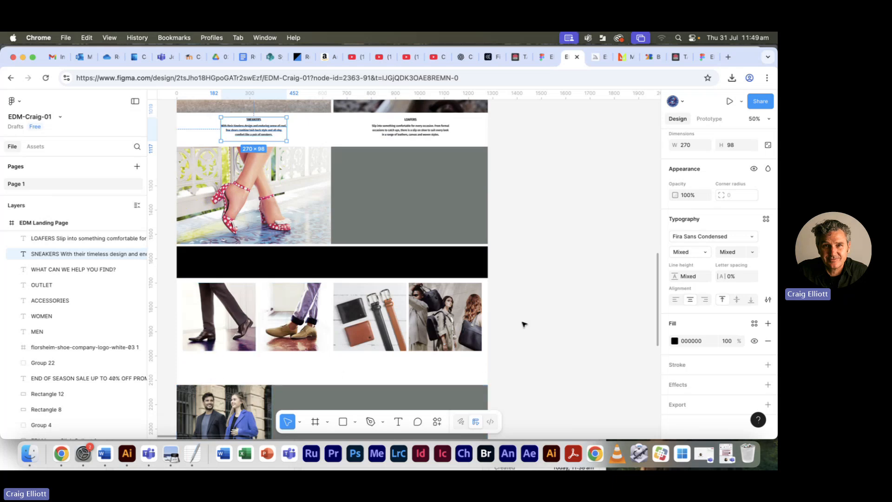
{"action": "scroll", "coordinate": [524, 324], "scroll_direction": "up", "scroll_amount": 11}
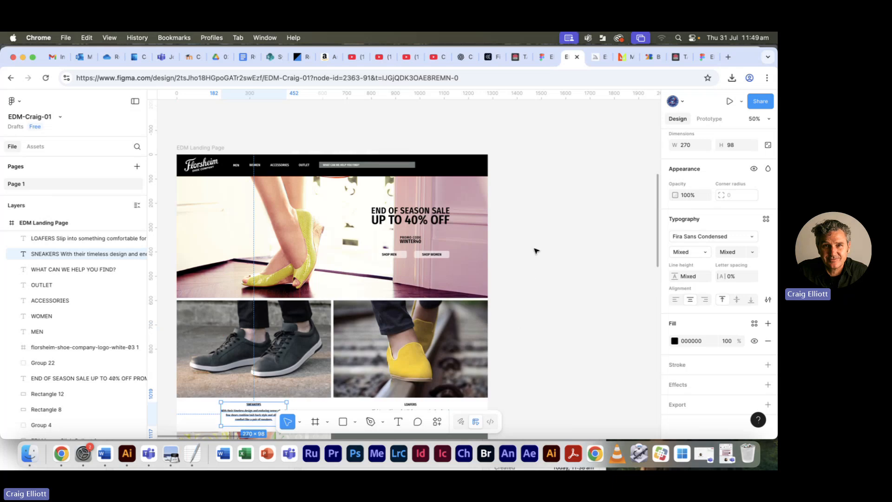
{"action": "scroll", "coordinate": [523, 257], "scroll_direction": "down", "scroll_amount": 3}
{"action": "left_click", "coordinate": [523, 251]}
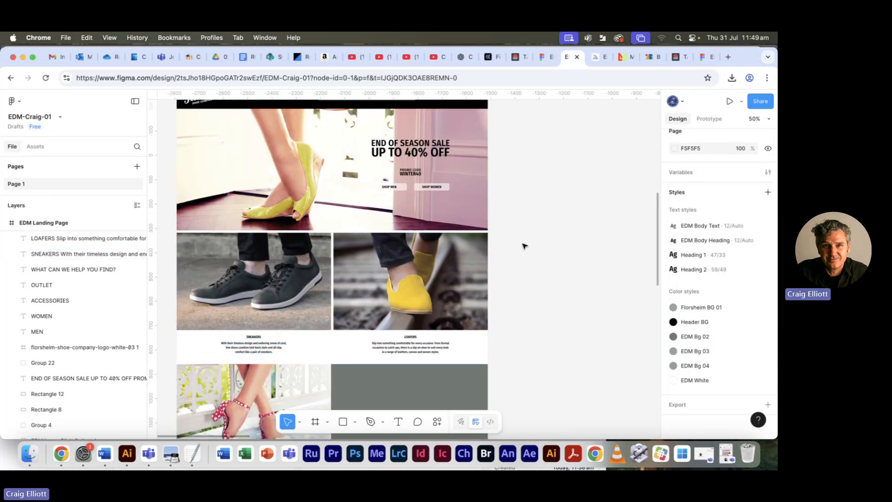
{"action": "key", "text": "super+Tab"}
{"action": "key", "text": "super+Tab"}
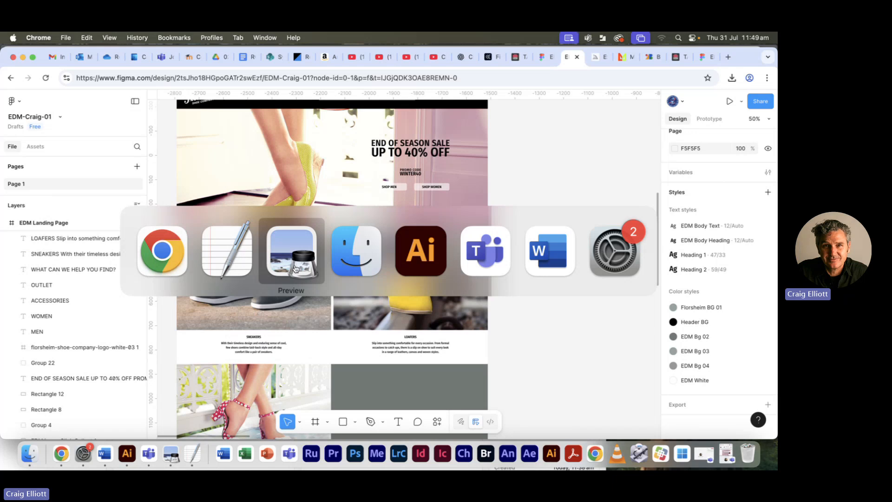
{"action": "key", "text": "super+Tab"}
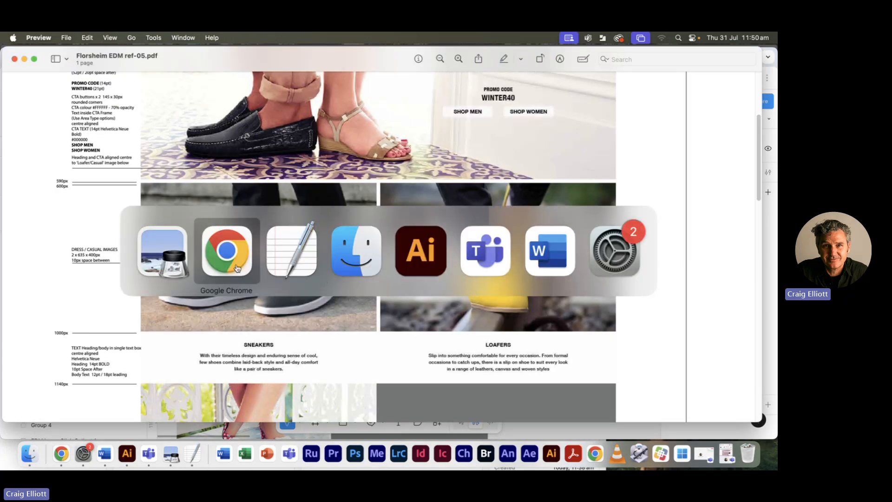
{"action": "left_click", "coordinate": [232, 266]}
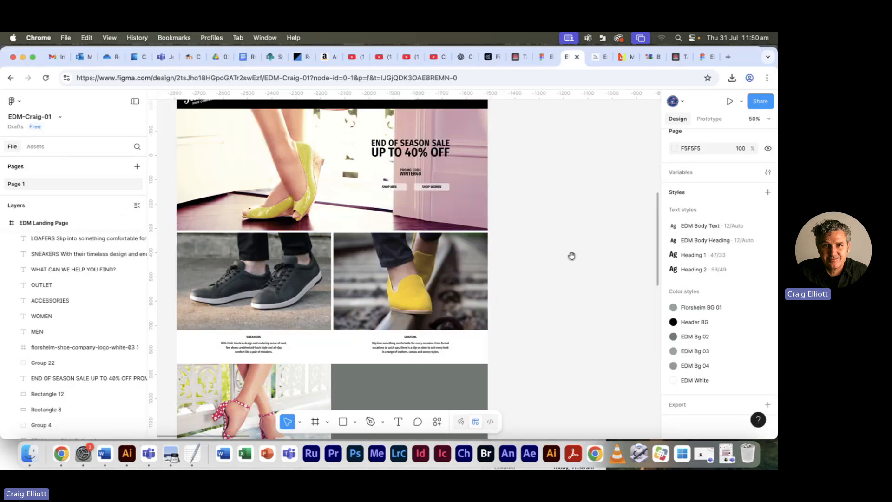
- Examine the completed EDM Landing Page beside EDM Womens Shoes, including its Woman's Collection, category and Browse Our Style Guide sections
{"action": "left_click_drag", "start_coordinate": [571, 255], "coordinate": [98, 263]}
{"action": "key", "text": "super+minus"}
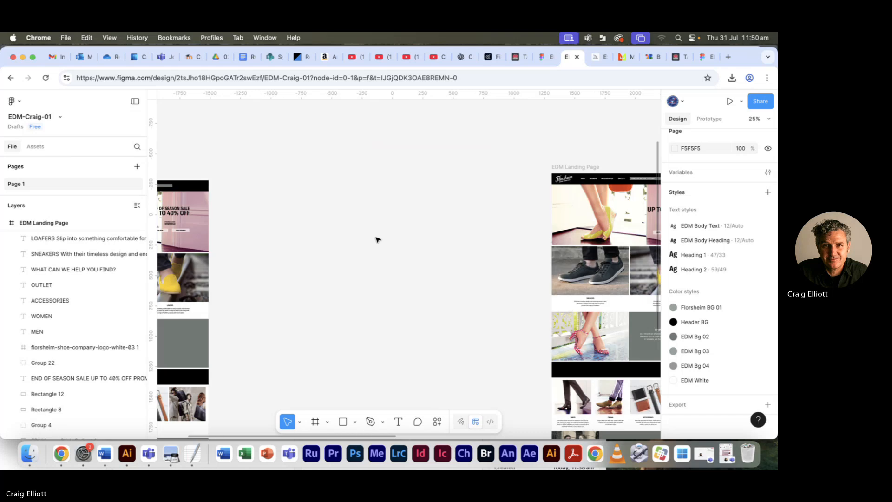
{"action": "left_click_drag", "start_coordinate": [451, 240], "coordinate": [170, 186]}
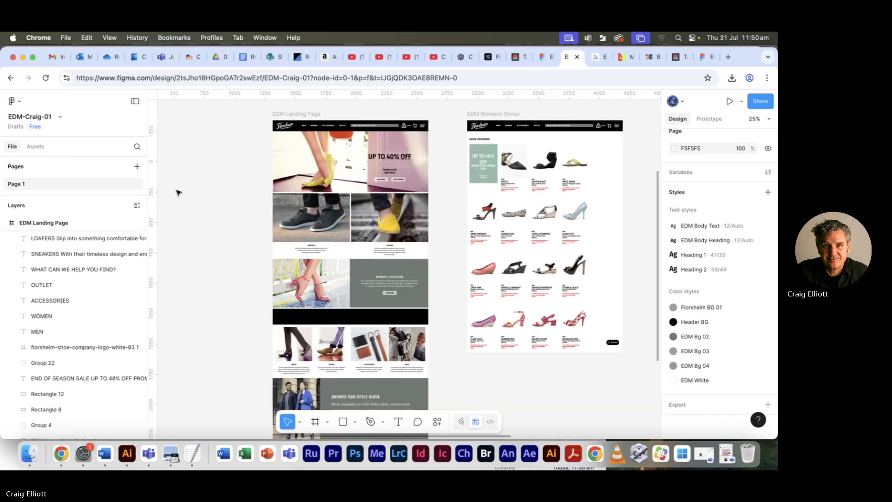
{"action": "key", "text": "super+plus"}
{"action": "scroll", "coordinate": [324, 223], "scroll_direction": "left", "scroll_amount": 3}
{"action": "scroll", "coordinate": [324, 223], "scroll_direction": "up", "scroll_amount": 1}
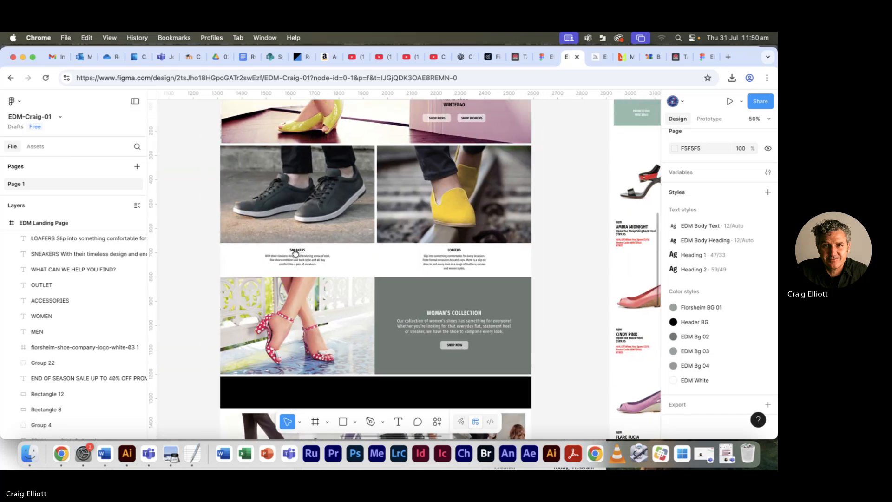
{"action": "scroll", "coordinate": [323, 223], "scroll_direction": "up", "scroll_amount": 5}
{"action": "scroll", "coordinate": [334, 260], "scroll_direction": "left", "scroll_amount": 2}
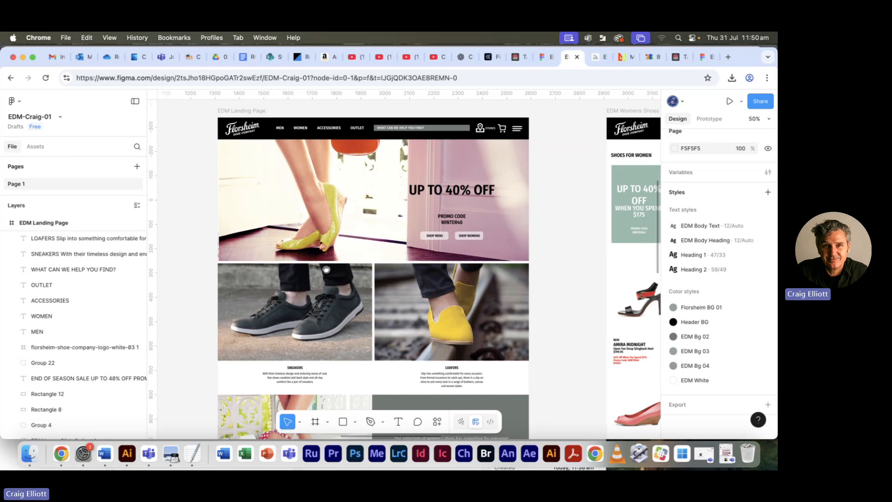
{"action": "scroll", "coordinate": [343, 286], "scroll_direction": "down", "scroll_amount": 10}
{"action": "scroll", "coordinate": [325, 288], "scroll_direction": "right", "scroll_amount": 2}
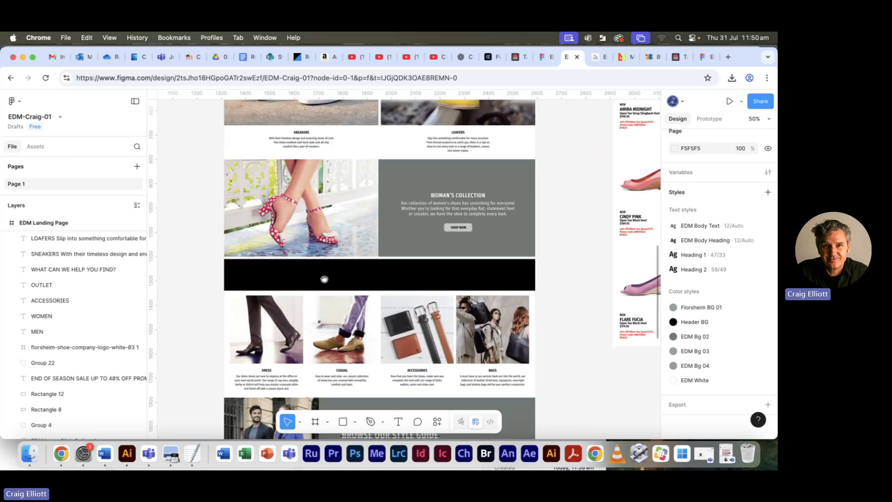
{"action": "scroll", "coordinate": [302, 279], "scroll_direction": "right", "scroll_amount": 3}
{"action": "scroll", "coordinate": [388, 206], "scroll_direction": "up", "scroll_amount": 6}
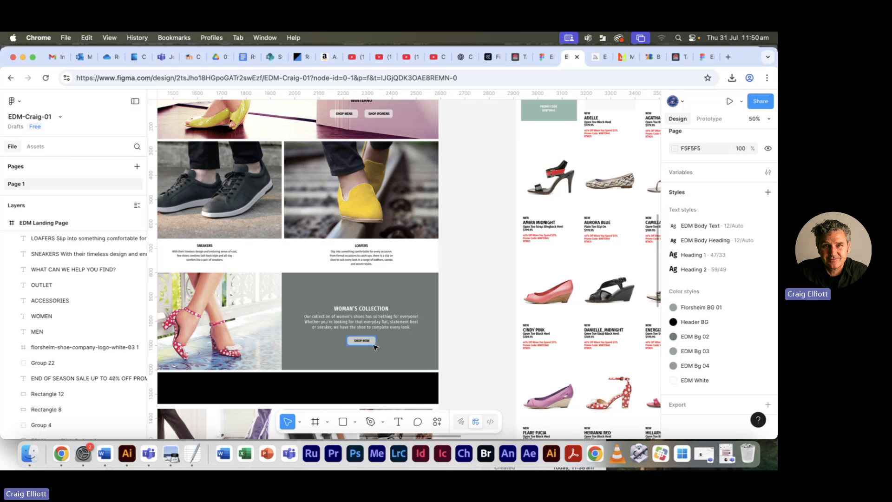
{"action": "scroll", "coordinate": [369, 344], "scroll_direction": "down", "scroll_amount": 9}
{"action": "scroll", "coordinate": [370, 345], "scroll_direction": "left", "scroll_amount": 3}
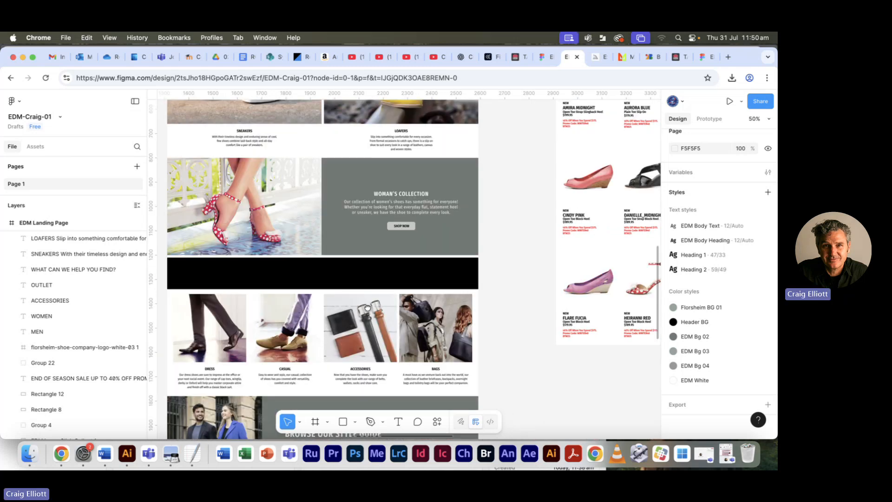
{"action": "scroll", "coordinate": [368, 322], "scroll_direction": "down", "scroll_amount": 3}
{"action": "scroll", "coordinate": [368, 323], "scroll_direction": "left", "scroll_amount": 1}
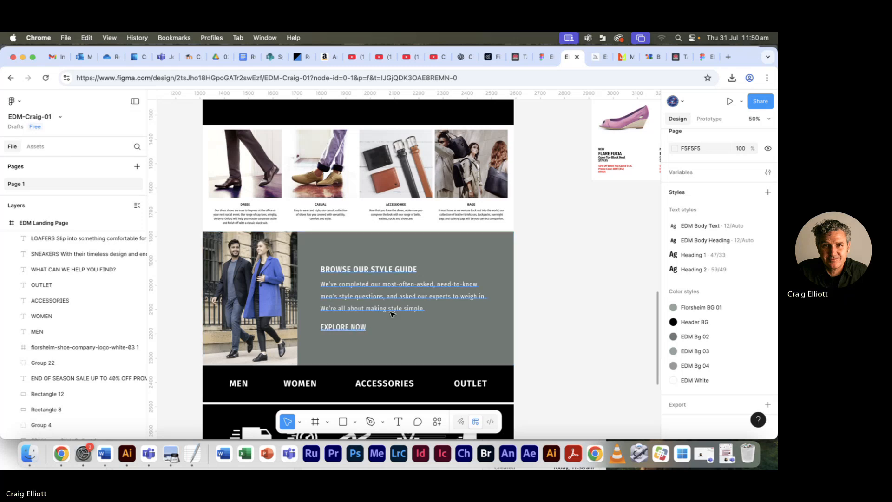
- Examine the EDM Landing Page's lower sections, including the navigation labels, service and social icons, and the promotional disclaimer text block
{"action": "left_click_drag", "start_coordinate": [383, 339], "coordinate": [385, 241]}
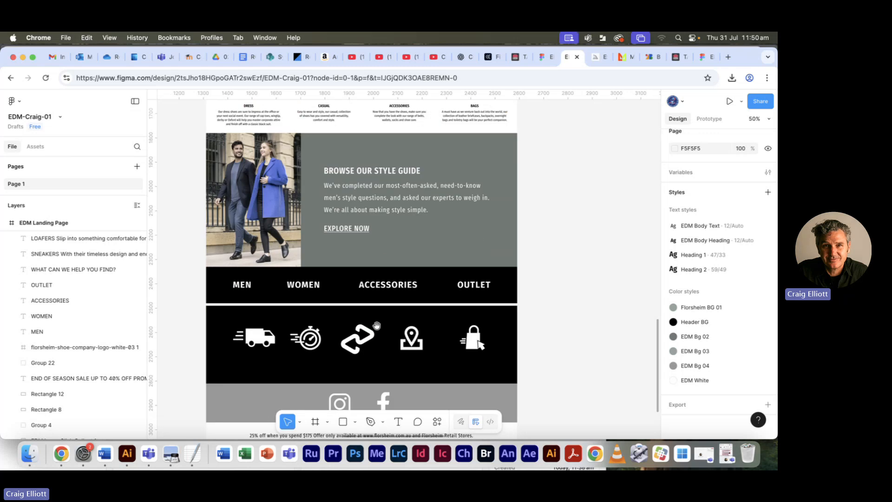
{"action": "scroll", "coordinate": [371, 301], "scroll_direction": "down", "scroll_amount": 5}
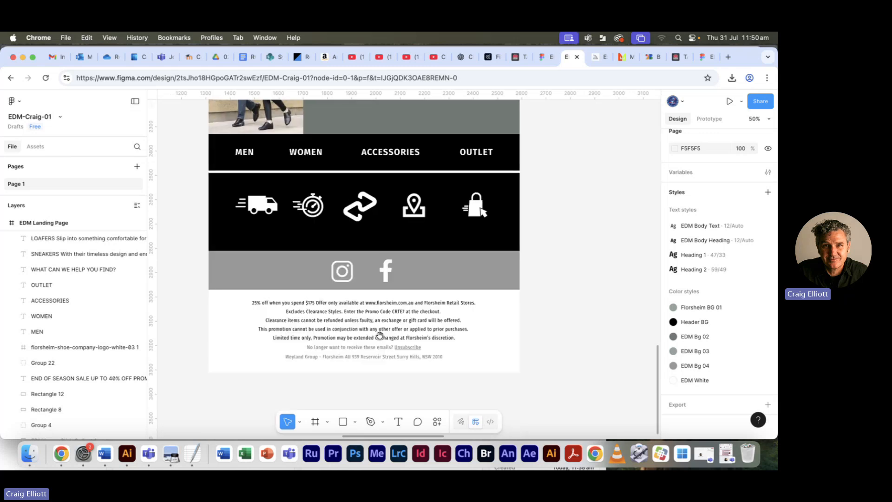
{"action": "left_click", "coordinate": [360, 288]}
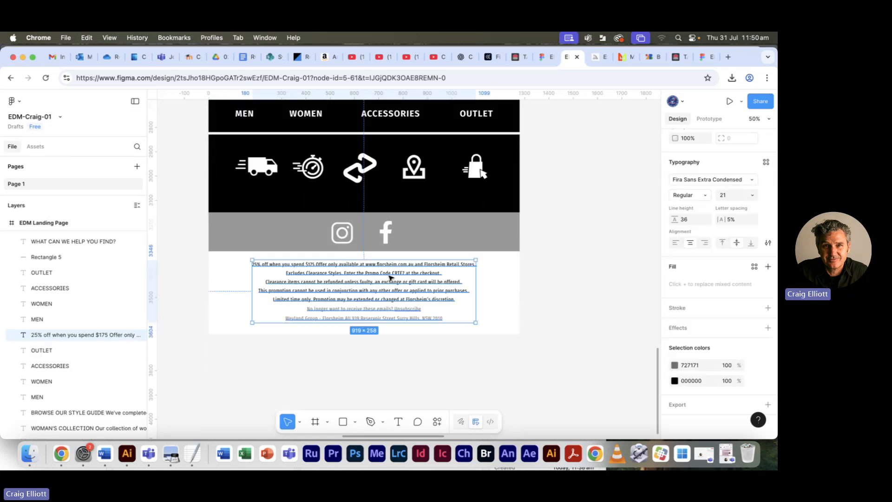
{"action": "left_click", "coordinate": [413, 379]}
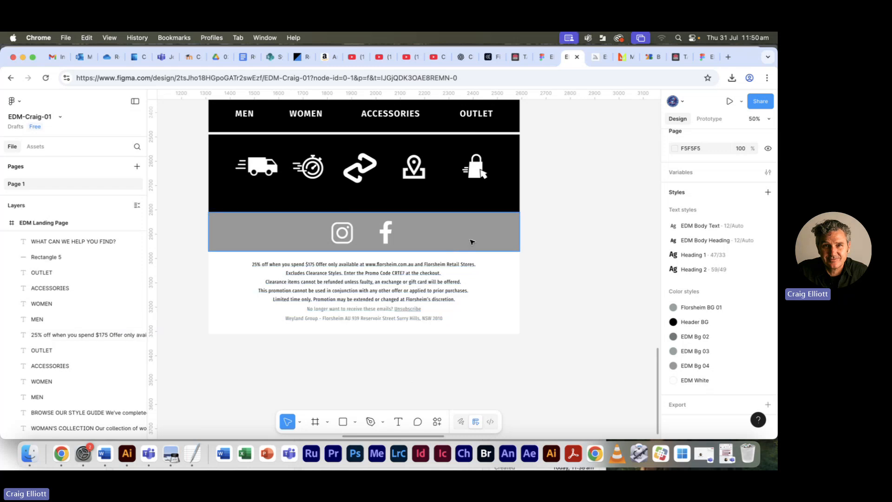
- Review the whole EDM Landing Page beside the women's shoes layout, and check it against Florsheim EDM ref-05.pdf in Preview
{"action": "scroll", "coordinate": [471, 243], "scroll_direction": "up", "scroll_amount": 5}
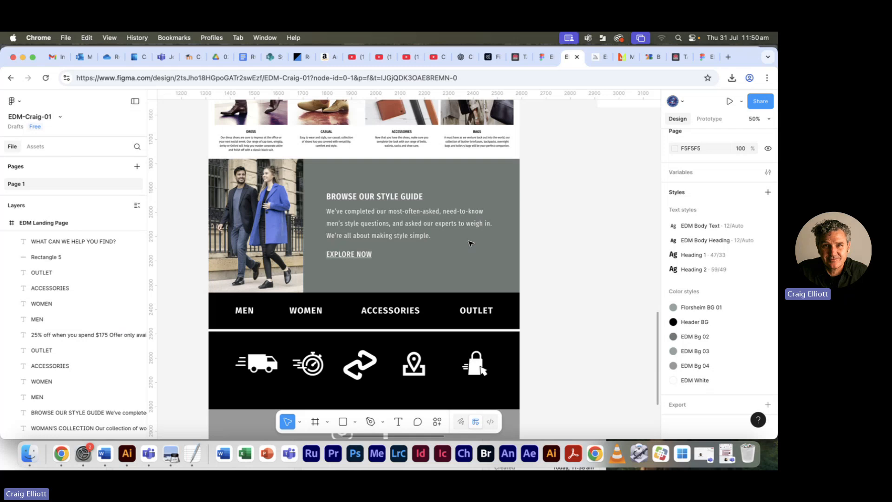
{"action": "key", "text": "minus"}
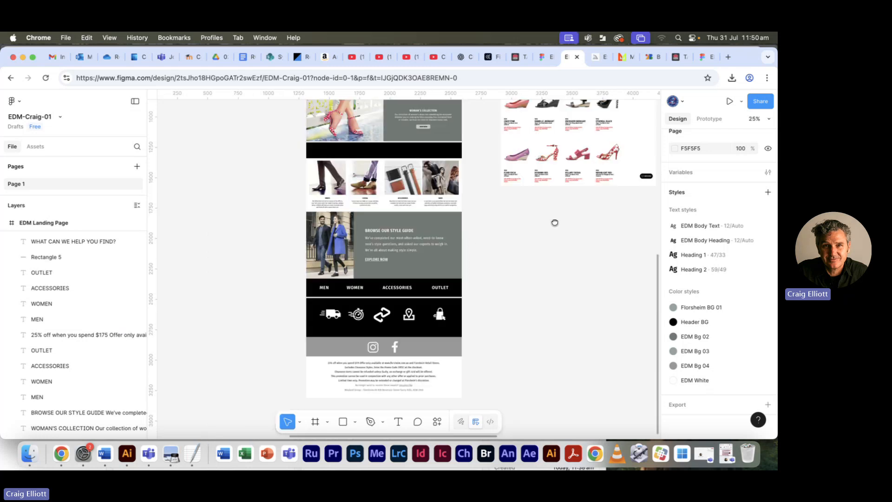
{"action": "left_click_drag", "start_coordinate": [576, 130], "coordinate": [458, 291]}
{"action": "scroll", "coordinate": [458, 291], "scroll_direction": "left", "scroll_amount": 5}
{"action": "scroll", "coordinate": [458, 291], "scroll_direction": "down", "scroll_amount": 3}
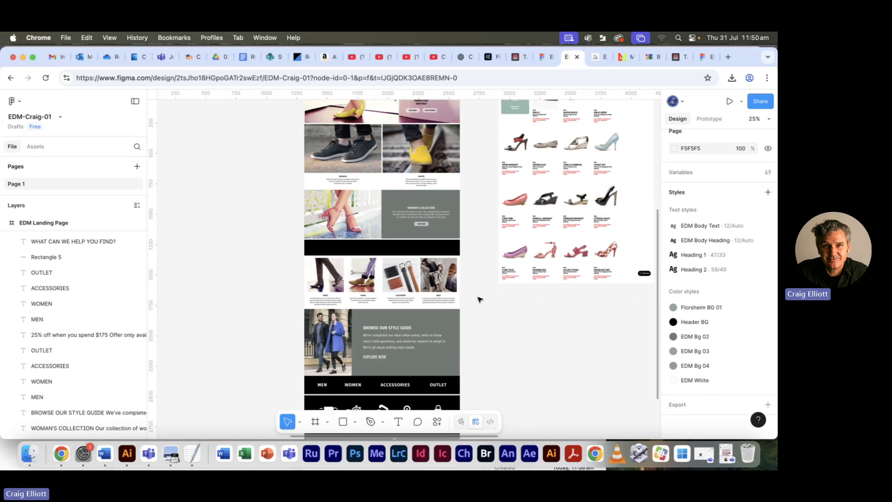
{"action": "key", "text": "super+Tab"}
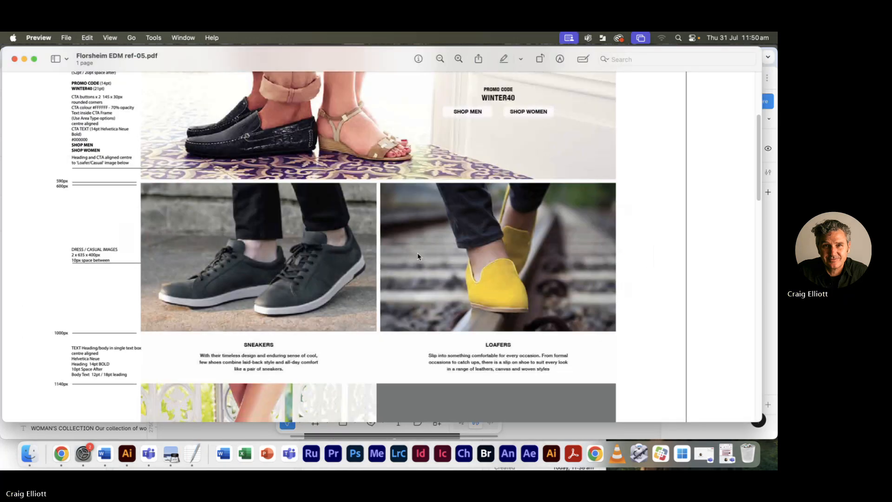
- Switch to Microsoft Teams and request to stop the Digital Practice meeting's recording and transcription
{"action": "key", "text": "super+Tab"}
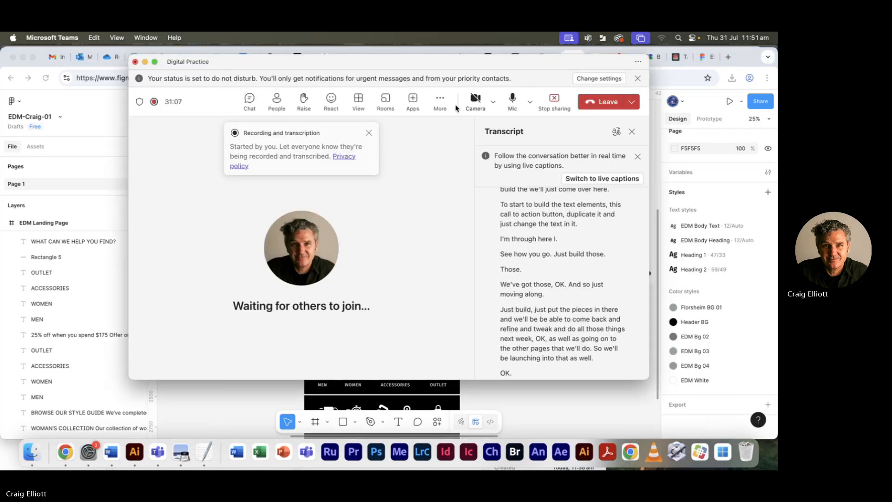
{"action": "left_click", "coordinate": [440, 99]}
{"action": "mouse_move", "coordinate": [458, 128]}
{"action": "left_click", "coordinate": [404, 136]}
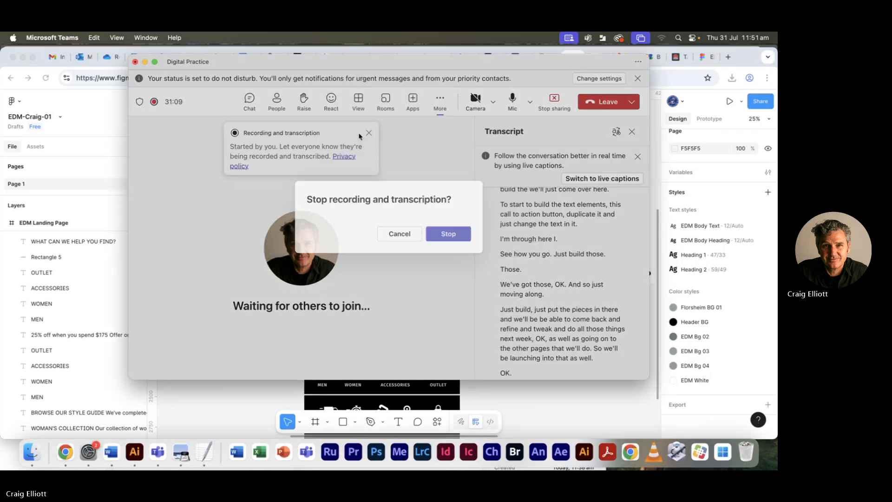